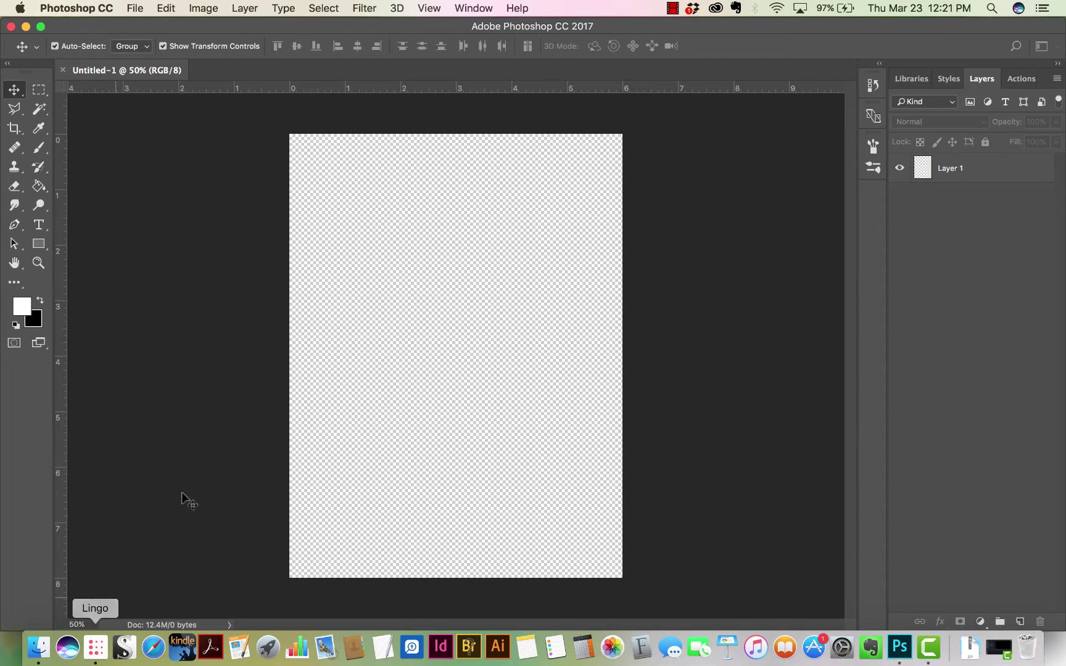
Open the Nautical Ocean Kit folder in Lingo and scroll through its 38 assets
{"action": "left_click", "coordinate": [94, 649]}
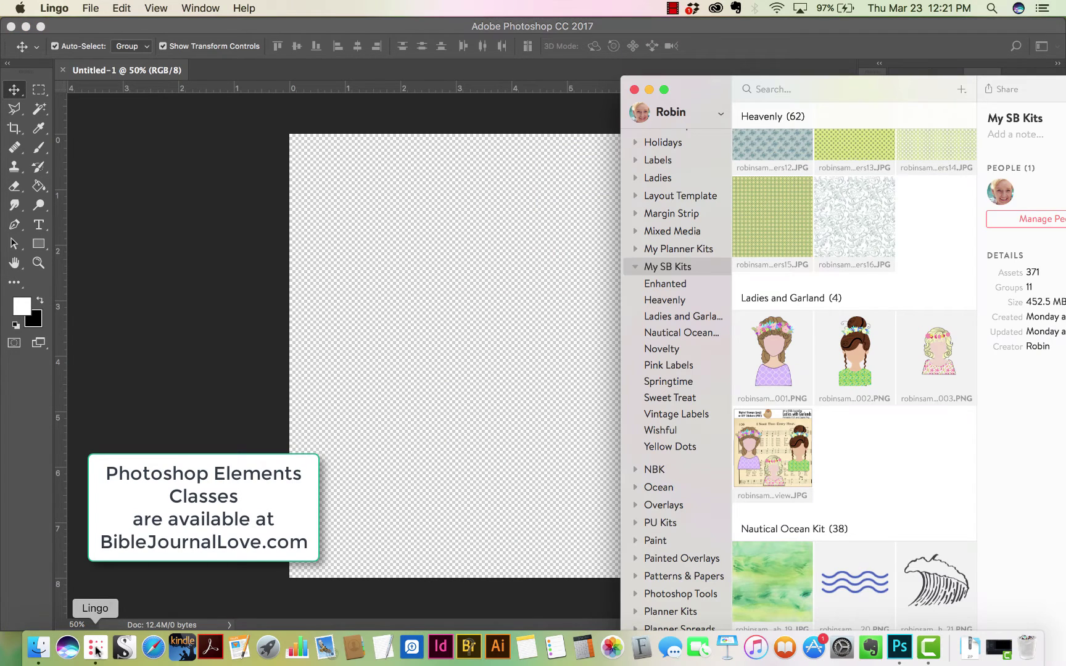
{"action": "scroll", "coordinate": [708, 425], "scroll_direction": "up", "scroll_amount": 1}
{"action": "scroll", "coordinate": [709, 426], "scroll_direction": "up", "scroll_amount": 1}
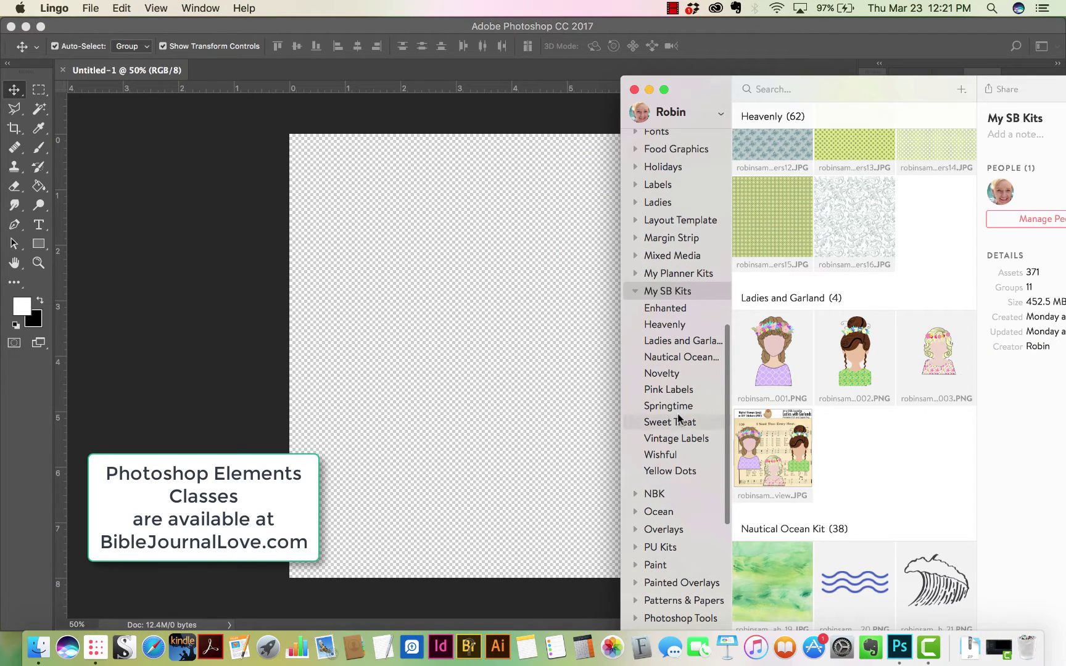
{"action": "left_click", "coordinate": [677, 357]}
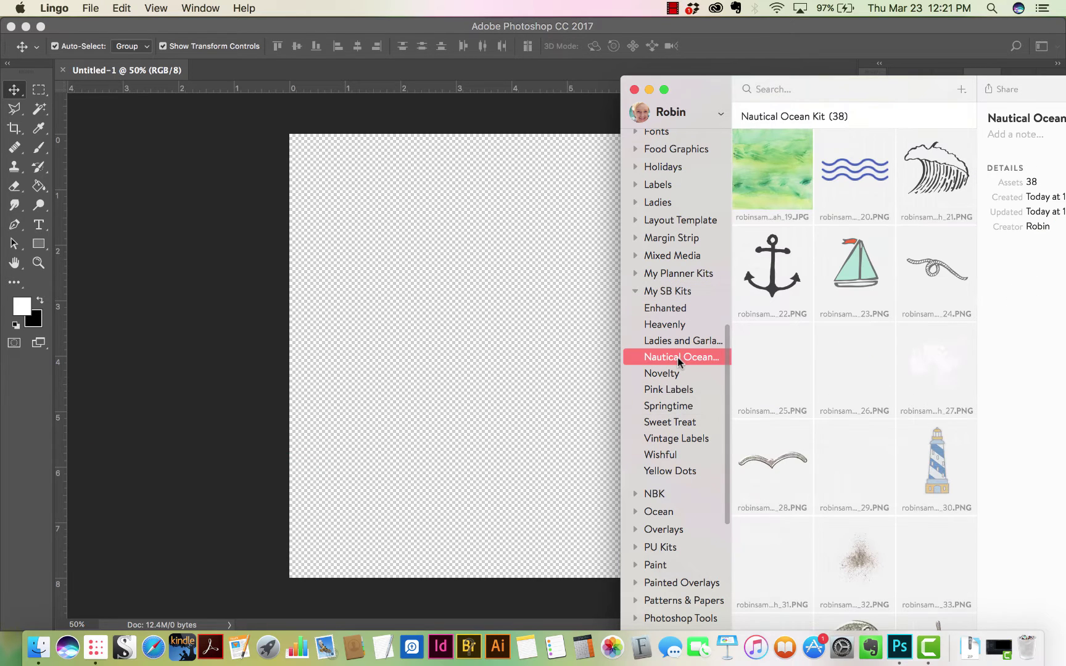
{"action": "scroll", "coordinate": [844, 181], "scroll_direction": "down", "scroll_amount": 15}
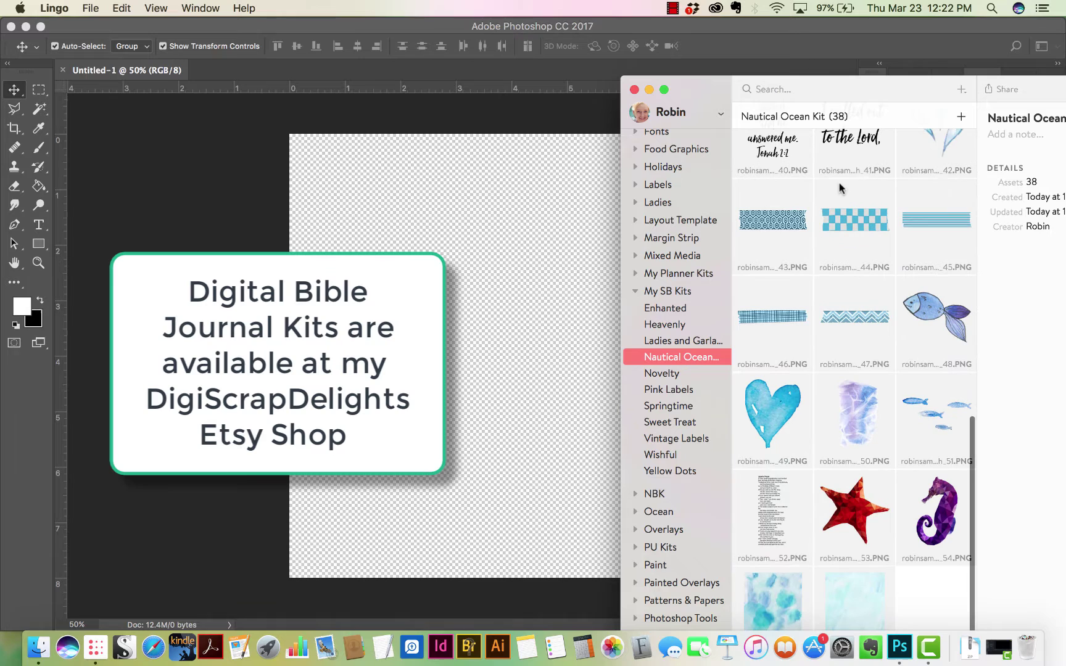
Place the pale robinsampson_jonah_56 watercolour paper and stretch it to cover the page
{"action": "left_click_drag", "start_coordinate": [855, 583], "coordinate": [495, 300]}
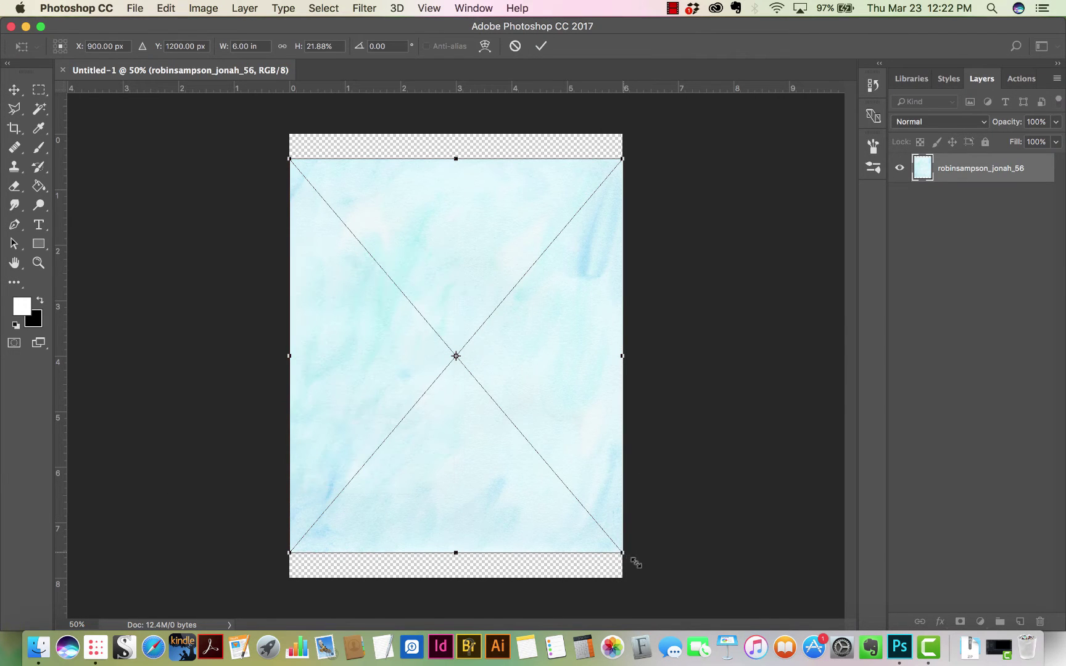
{"action": "left_click_drag", "start_coordinate": [634, 562], "coordinate": [669, 597]}
{"action": "left_click_drag", "start_coordinate": [437, 225], "coordinate": [413, 199]}
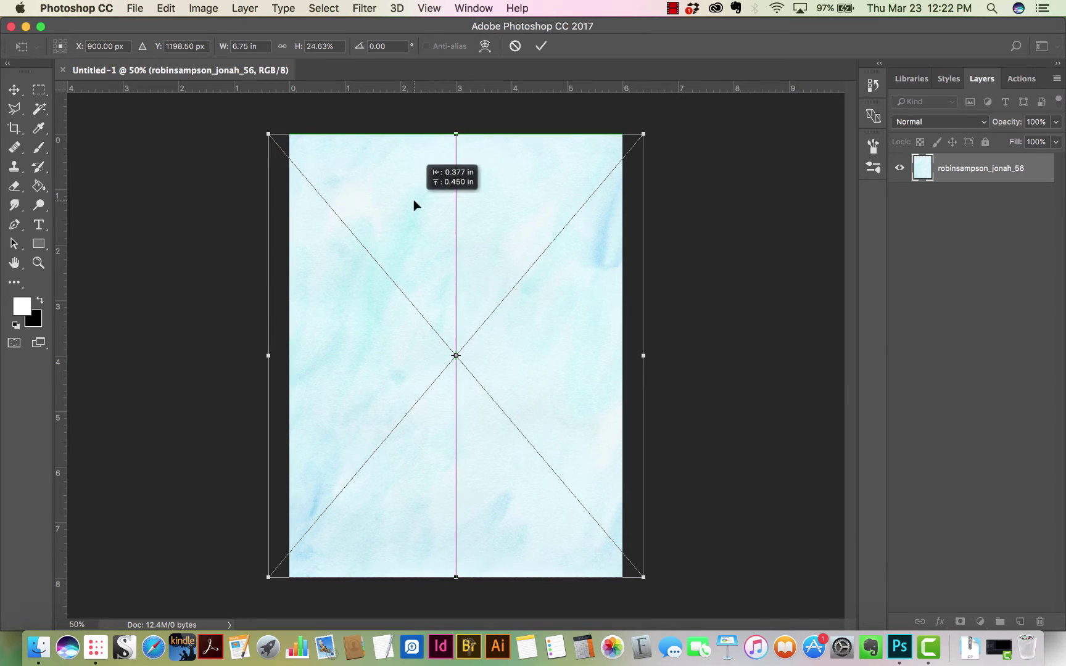
{"action": "key", "text": "Return"}
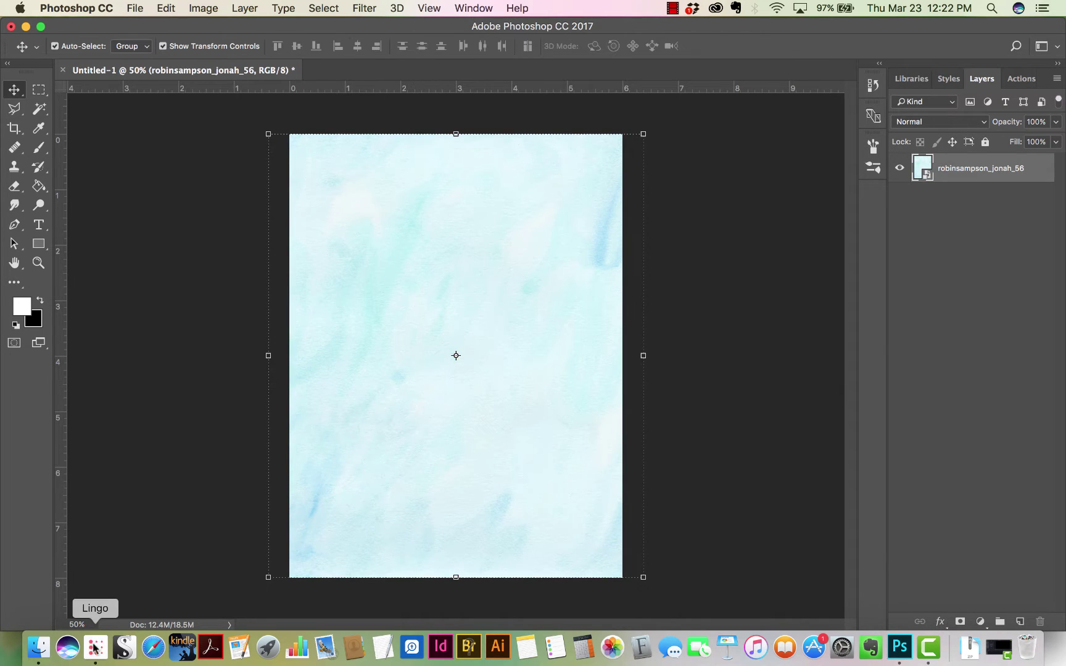
Place the blue-splotched robinsampson_jonah_55 paper on top, enlarged past all page edges
{"action": "left_click", "coordinate": [95, 647]}
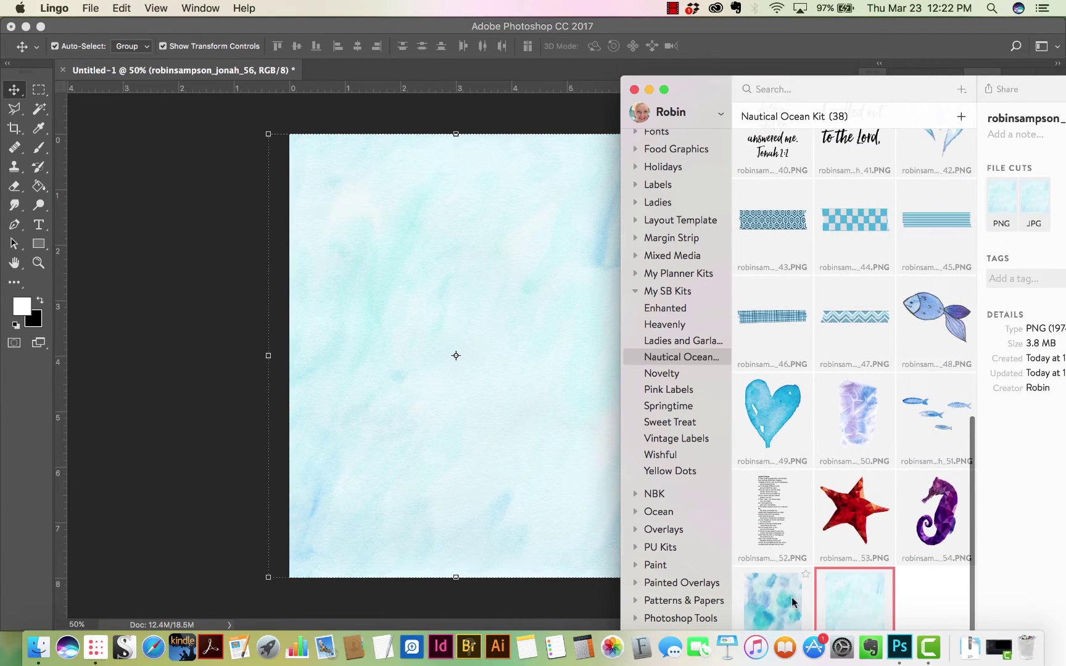
{"action": "left_click_drag", "start_coordinate": [790, 598], "coordinate": [484, 344]}
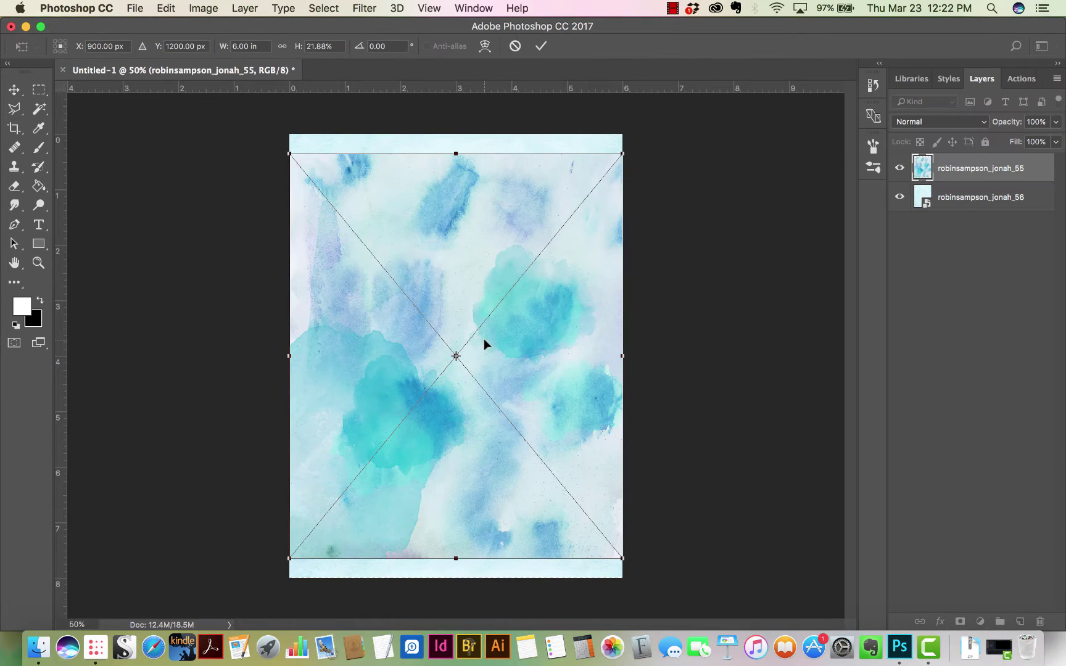
{"action": "left_click_drag", "start_coordinate": [623, 558], "coordinate": [643, 583]}
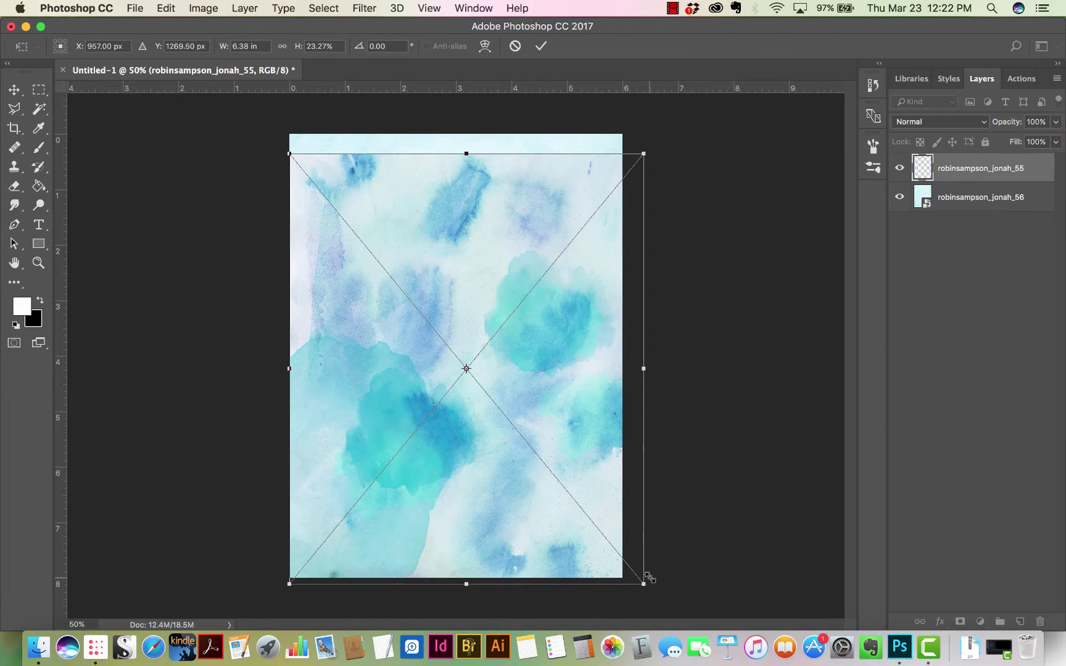
{"action": "left_click_drag", "start_coordinate": [289, 153], "coordinate": [258, 121]}
{"action": "key", "text": "Return"}
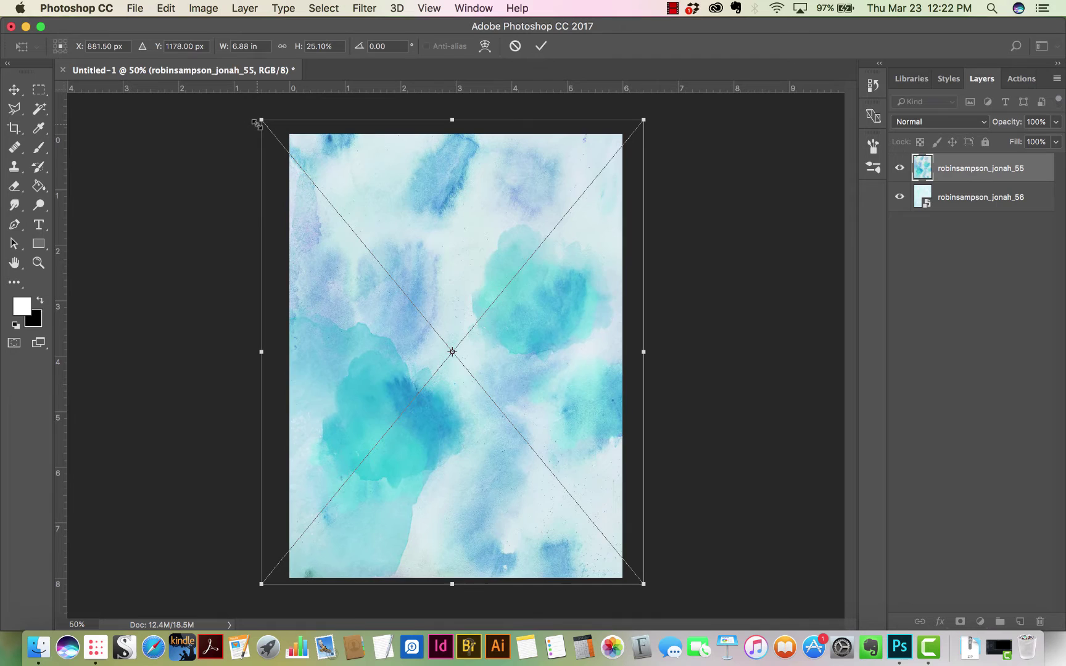
Set the splotch paper layer's blend mode to Multiply
{"action": "left_click", "coordinate": [979, 124]}
{"action": "left_click", "coordinate": [977, 125]}
{"action": "left_click", "coordinate": [979, 124]}
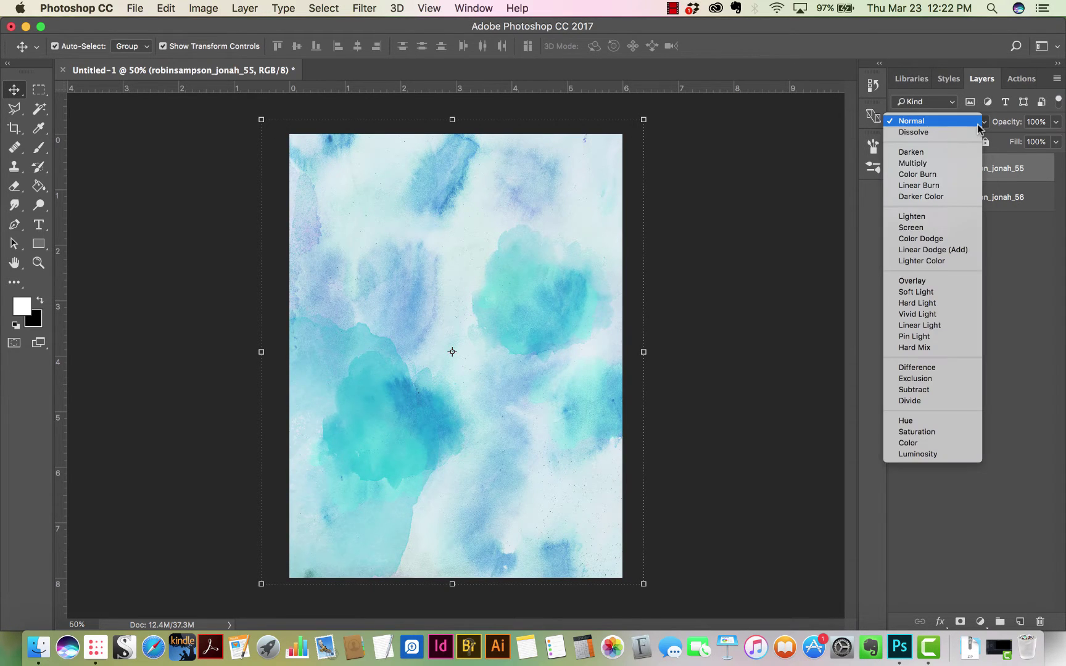
{"action": "left_click", "coordinate": [972, 163]}
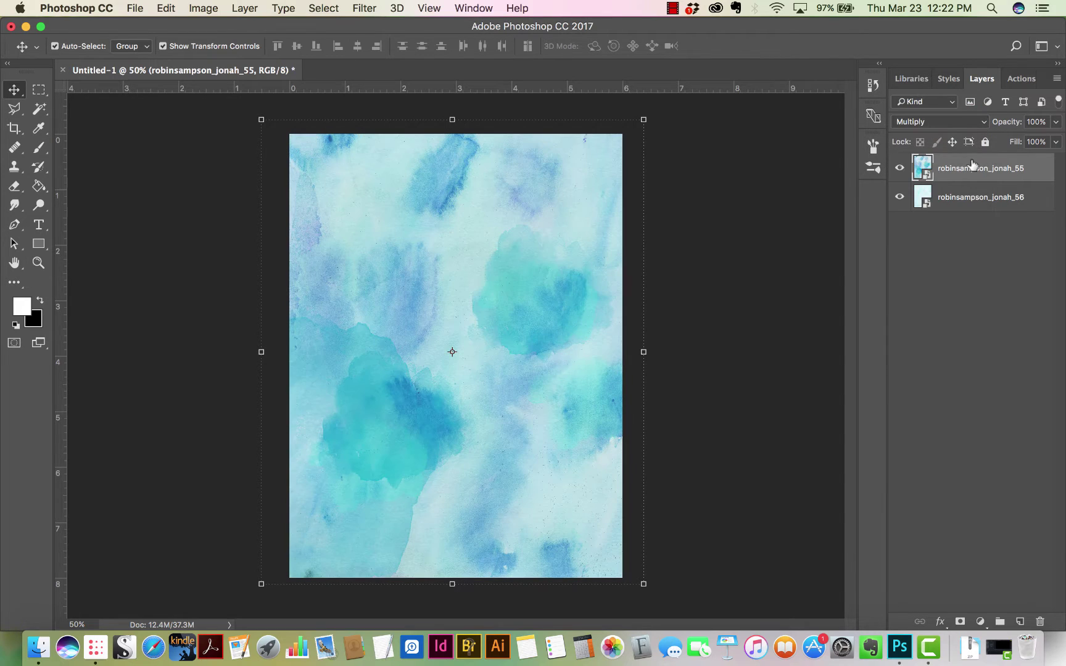
{"action": "left_click", "coordinate": [776, 257]}
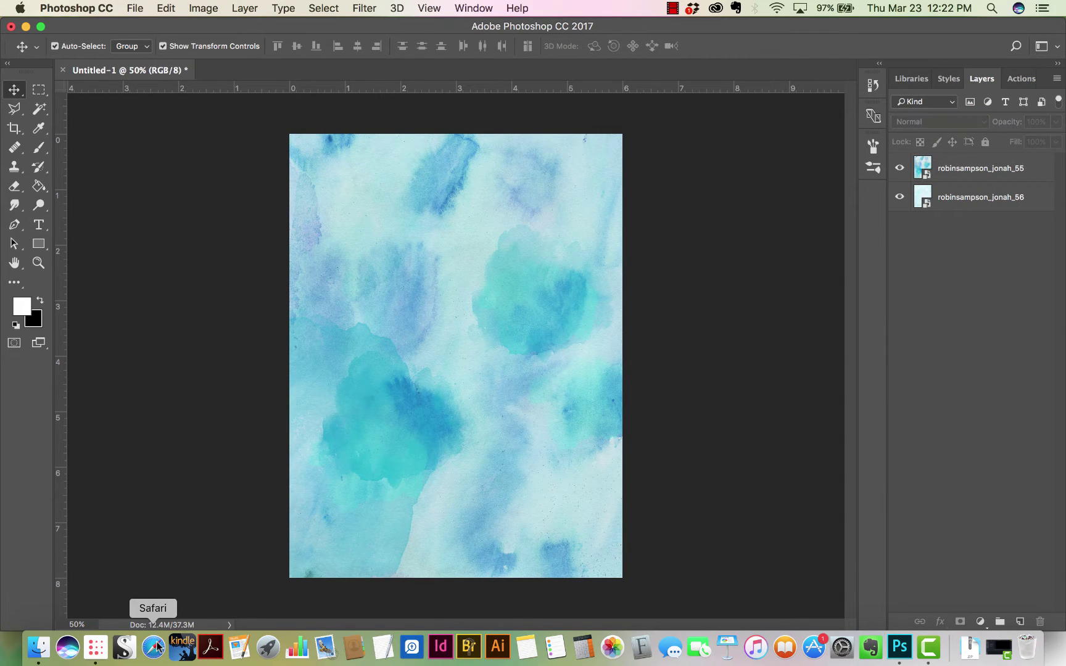
Find the robinsampson_jonah_39 whale in Lingo and drag it onto the page
{"action": "left_click", "coordinate": [96, 646]}
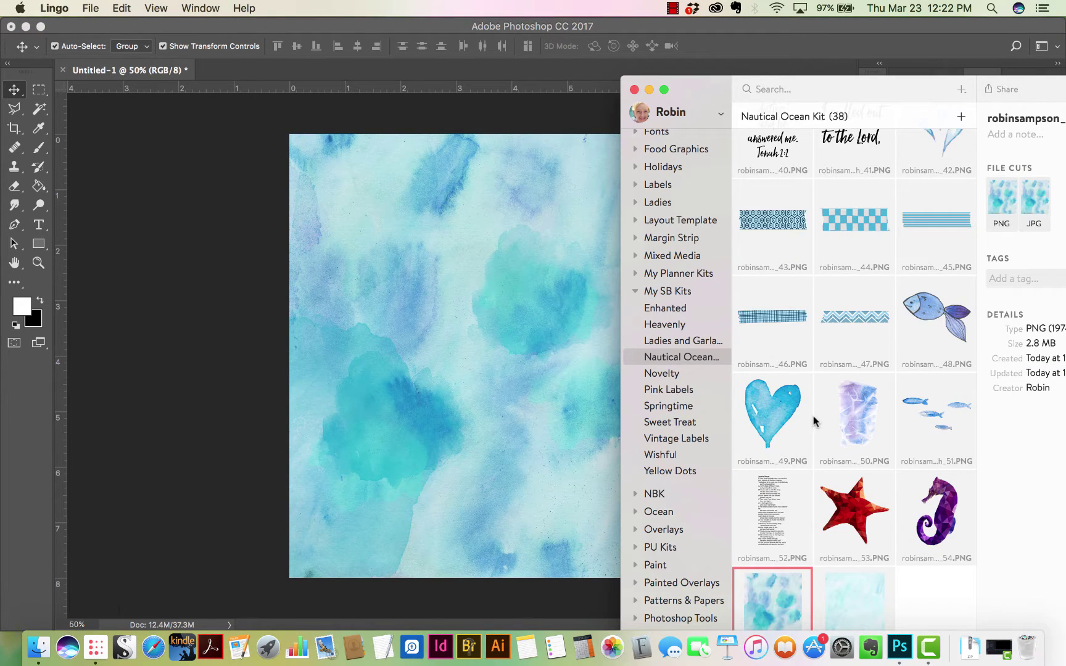
{"action": "scroll", "coordinate": [813, 416], "scroll_direction": "down", "scroll_amount": 2}
{"action": "scroll", "coordinate": [813, 416], "scroll_direction": "up", "scroll_amount": 8}
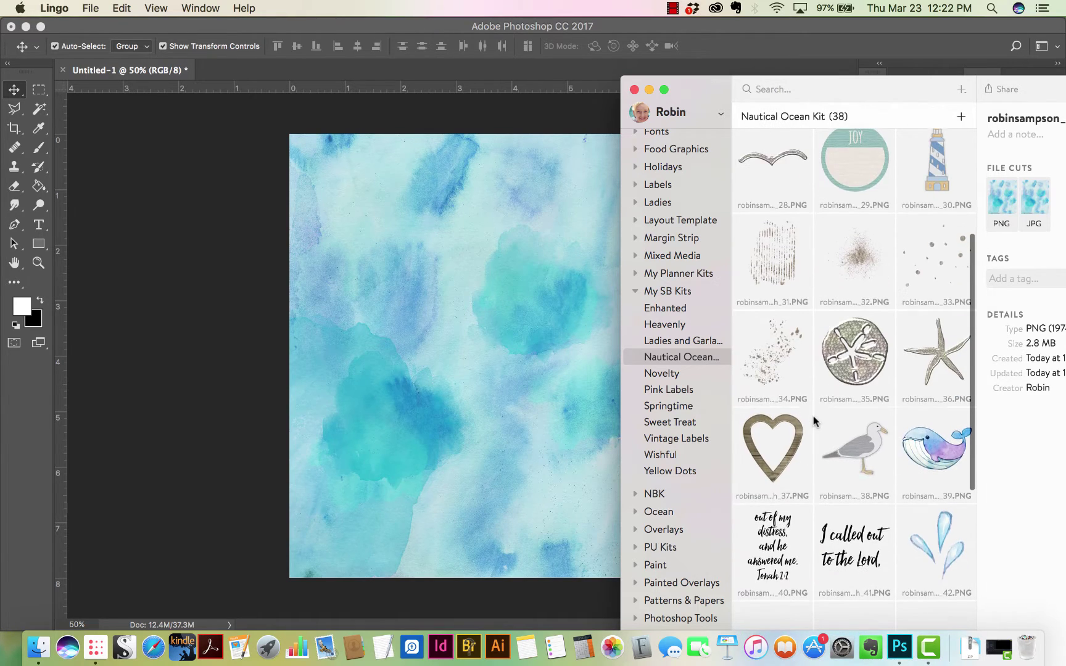
{"action": "scroll", "coordinate": [813, 415], "scroll_direction": "up", "scroll_amount": 5}
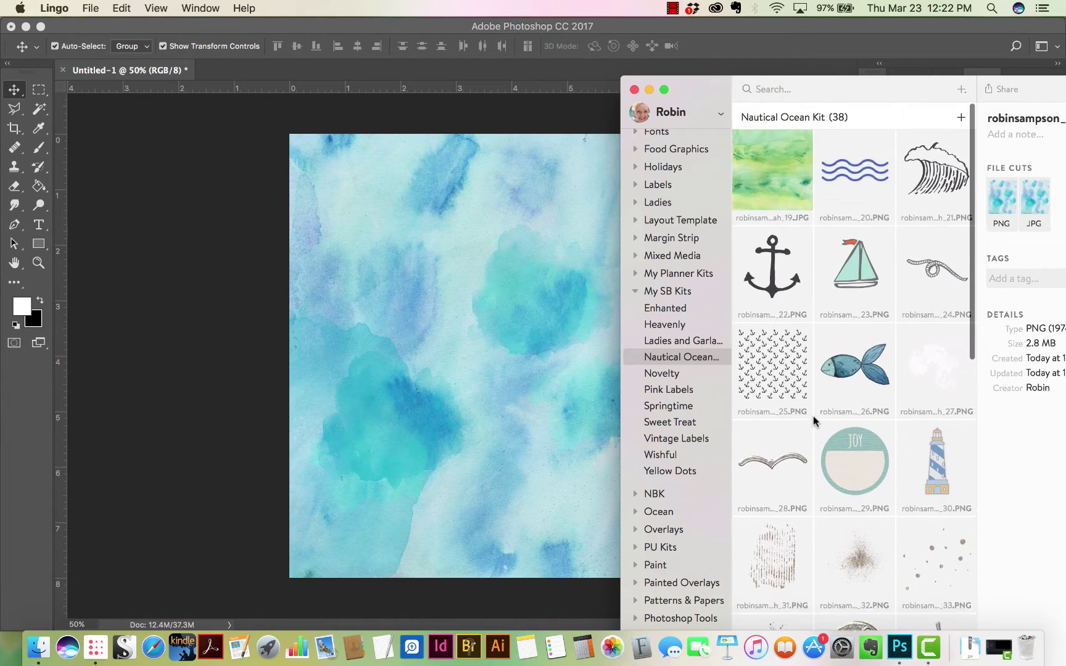
{"action": "scroll", "coordinate": [813, 416], "scroll_direction": "down", "scroll_amount": 5}
{"action": "scroll", "coordinate": [813, 416], "scroll_direction": "down", "scroll_amount": 3}
{"action": "left_click_drag", "start_coordinate": [934, 268], "coordinate": [522, 281]}
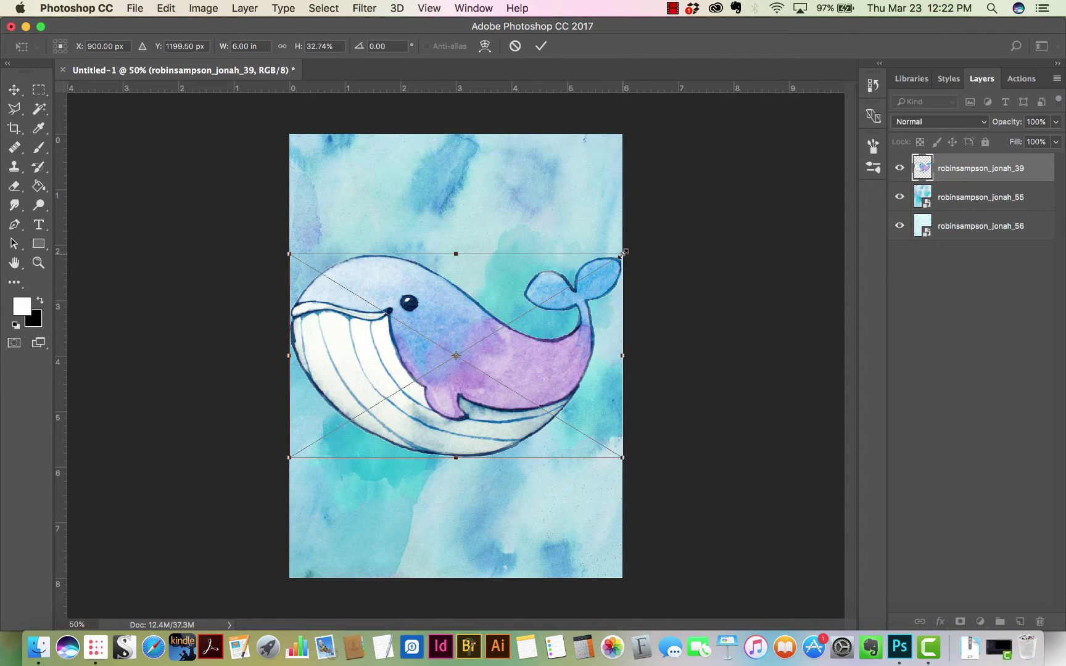
Shrink the whale, keep it level, and centre it mid-page
{"action": "left_click_drag", "start_coordinate": [621, 252], "coordinate": [557, 311]}
{"action": "key", "text": "ctrl+z"}
{"action": "left_click_drag", "start_coordinate": [509, 368], "coordinate": [540, 375]}
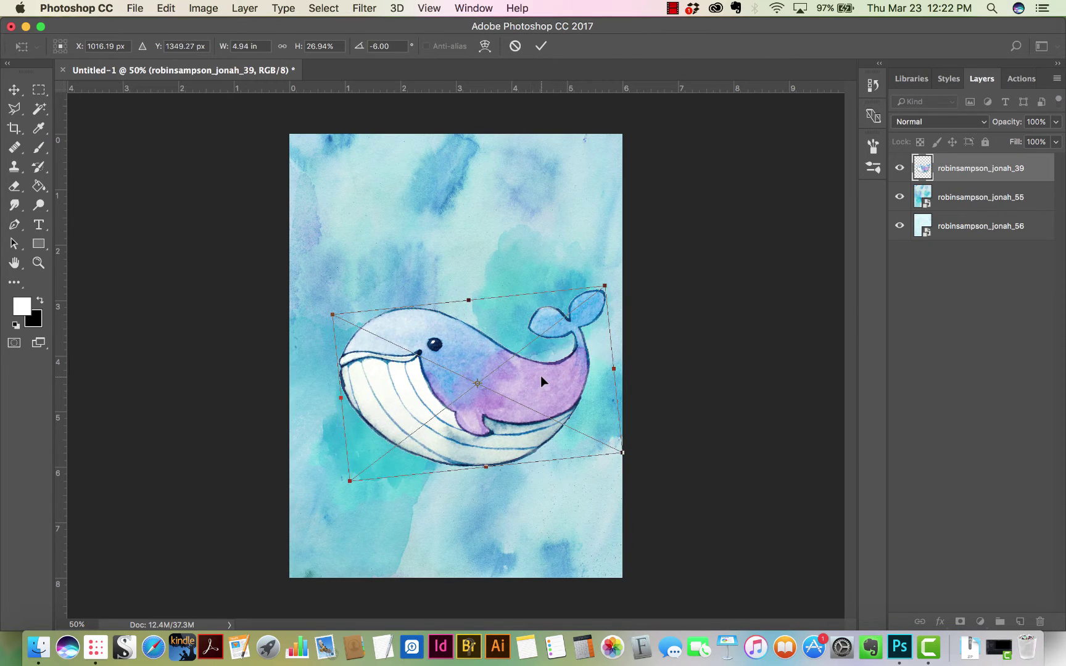
{"action": "key", "text": "Return"}
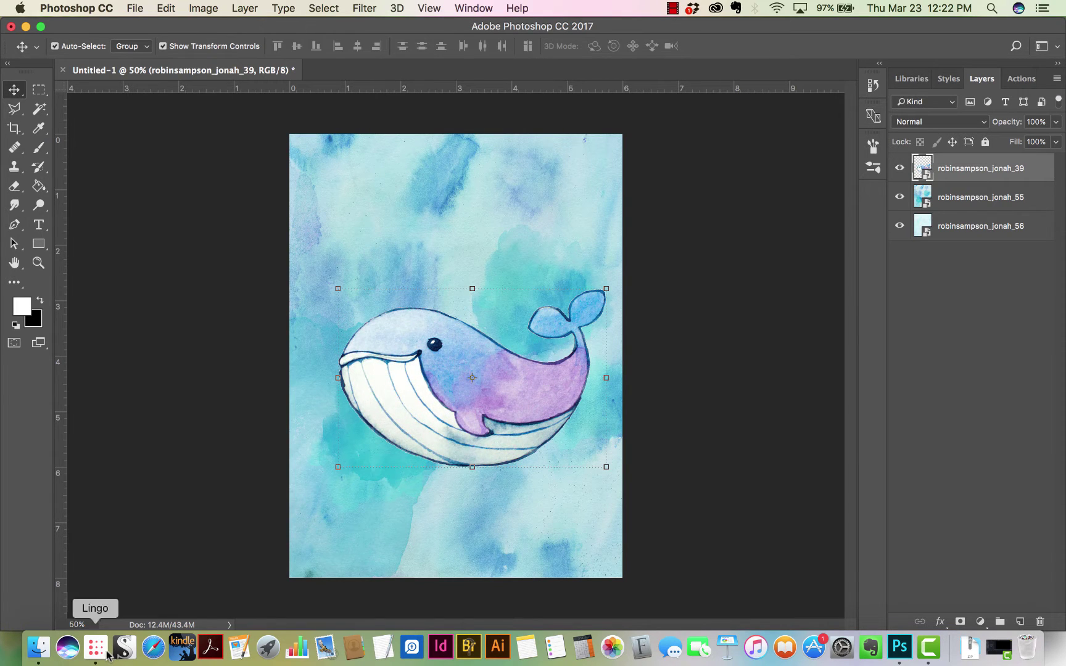
{"action": "left_click", "coordinate": [93, 646]}
{"action": "scroll", "coordinate": [854, 370], "scroll_direction": "down", "scroll_amount": 2}
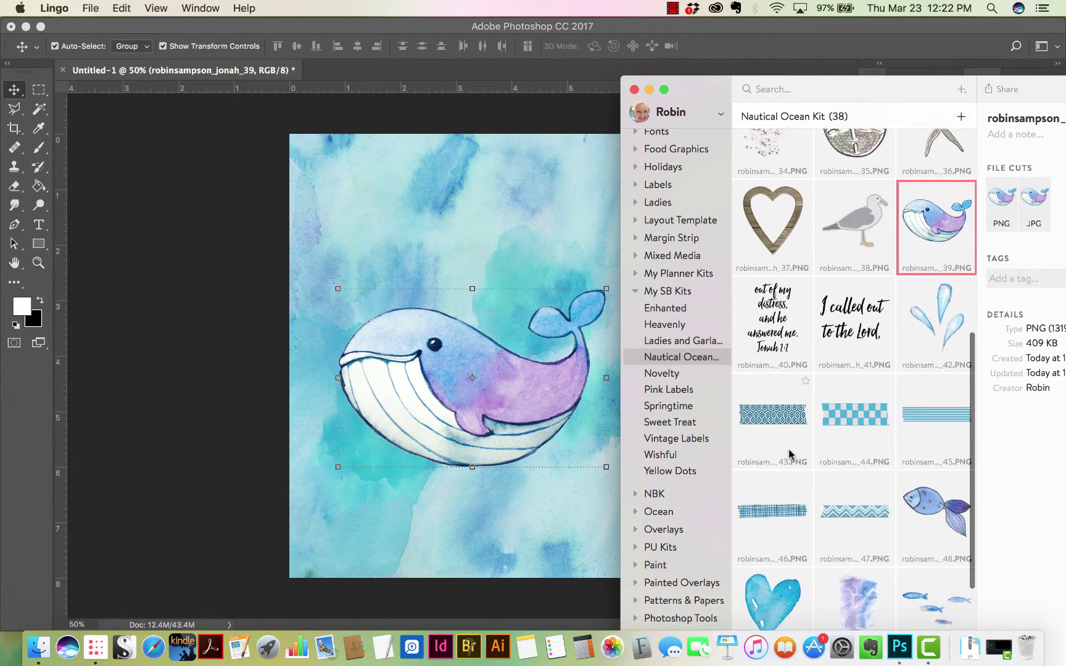
Place the robinsampson_jonah_42 water drops shrunk above the whale's head, blended with Multiply
{"action": "left_click_drag", "start_coordinate": [936, 302], "coordinate": [441, 254]}
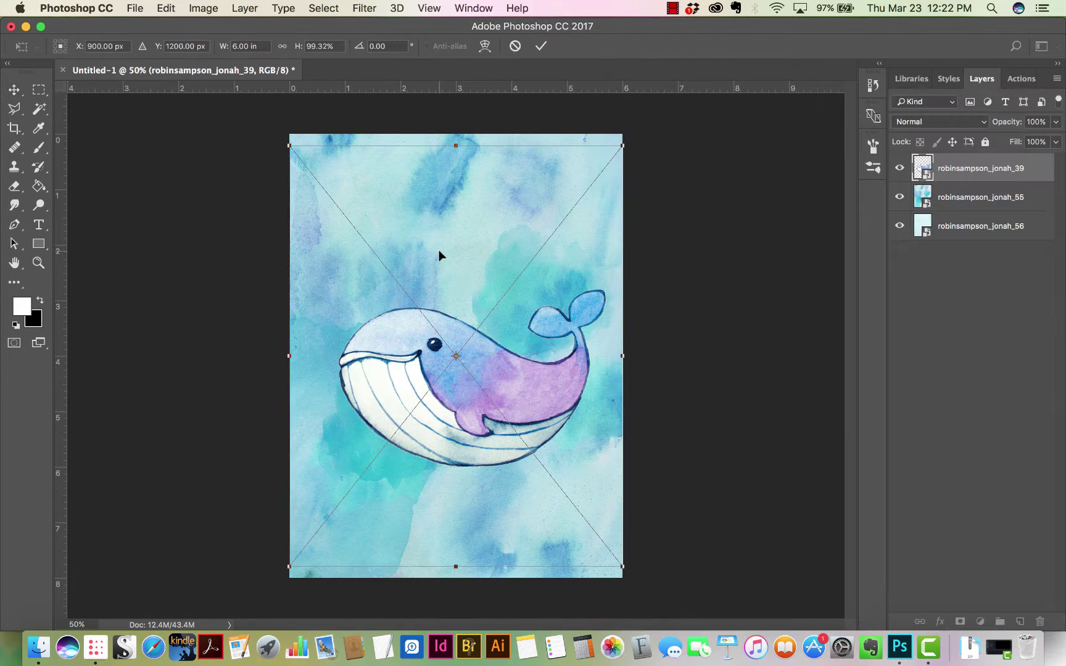
{"action": "left_click_drag", "start_coordinate": [621, 144], "coordinate": [419, 422]}
{"action": "left_click_drag", "start_coordinate": [361, 446], "coordinate": [417, 203]}
{"action": "left_click_drag", "start_coordinate": [456, 168], "coordinate": [427, 221]}
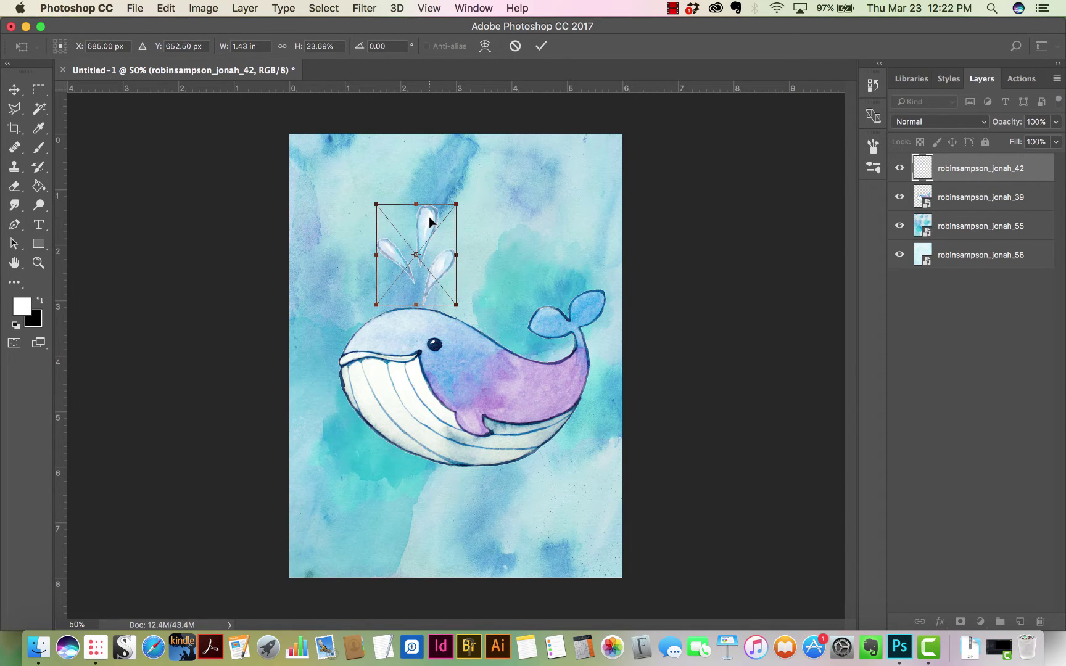
{"action": "key", "text": "Return"}
{"action": "left_click", "coordinate": [944, 121]}
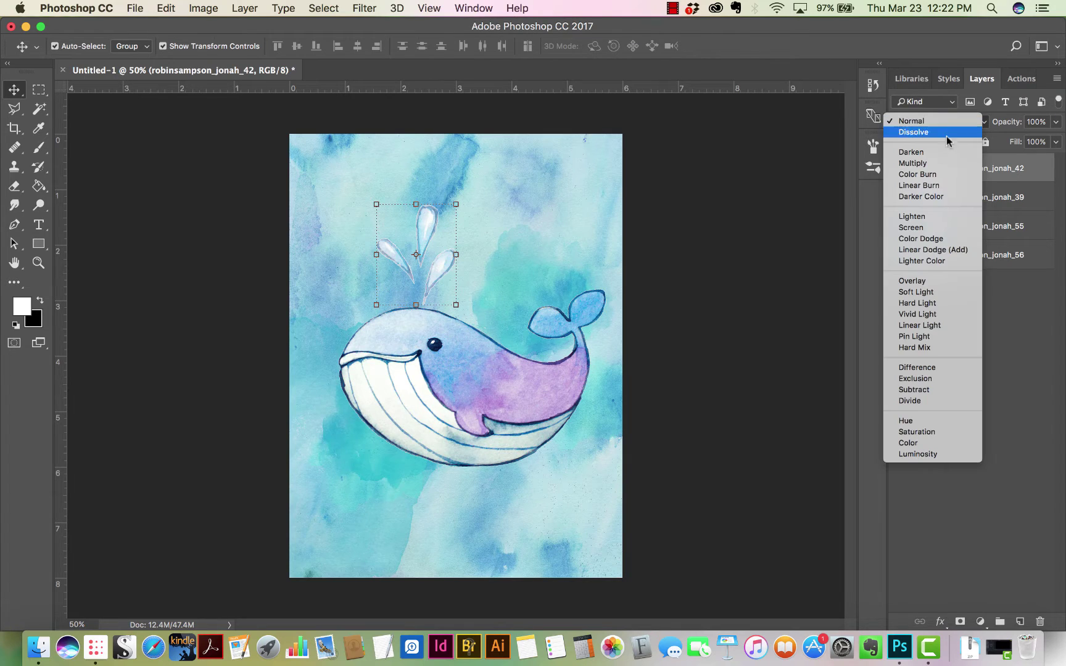
{"action": "left_click", "coordinate": [946, 162]}
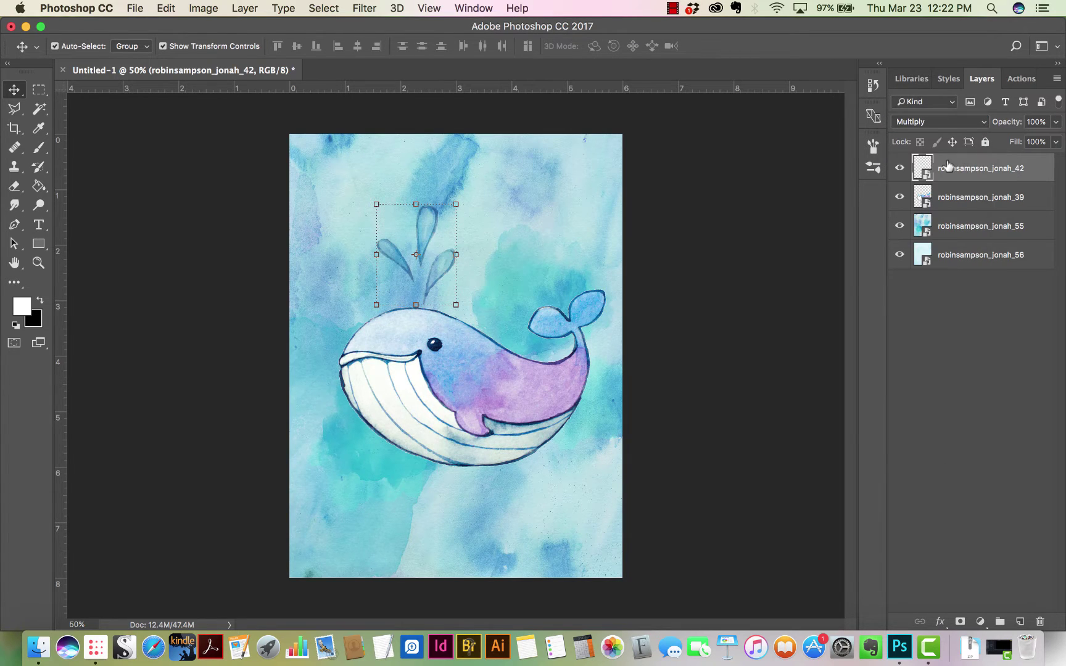
{"action": "left_click", "coordinate": [591, 219]}
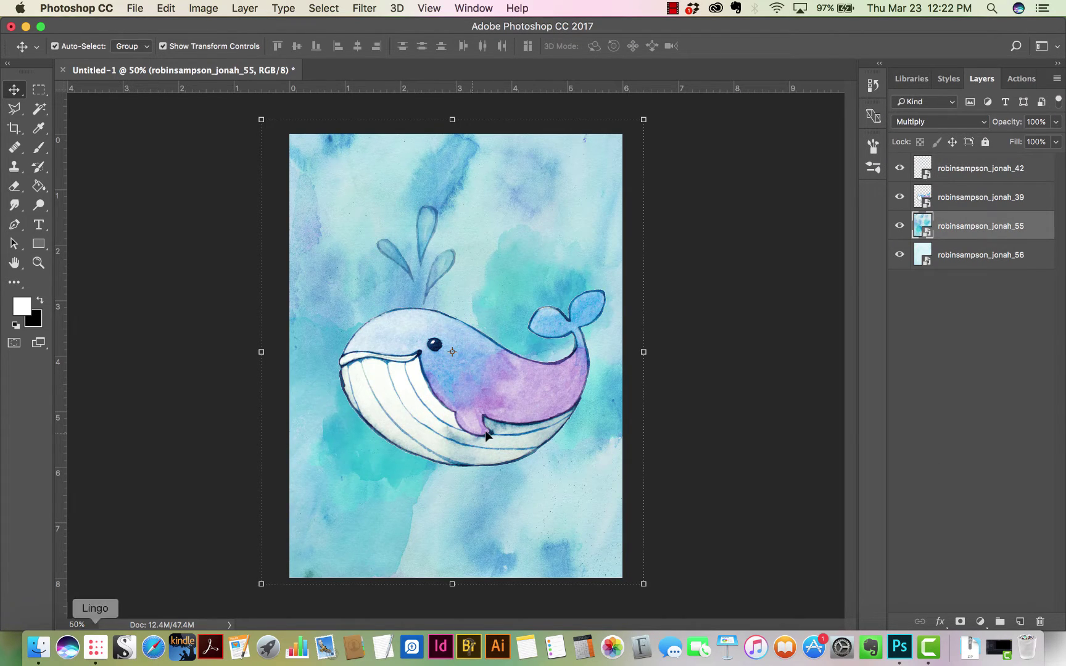
Make the whale smaller and reposition it on the page
{"action": "left_click", "coordinate": [501, 416]}
{"action": "left_click_drag", "start_coordinate": [613, 290], "coordinate": [561, 318]}
{"action": "left_click_drag", "start_coordinate": [524, 403], "coordinate": [589, 386]}
{"action": "left_click_drag", "start_coordinate": [401, 319], "coordinate": [430, 335]}
{"action": "left_click_drag", "start_coordinate": [540, 370], "coordinate": [502, 352]}
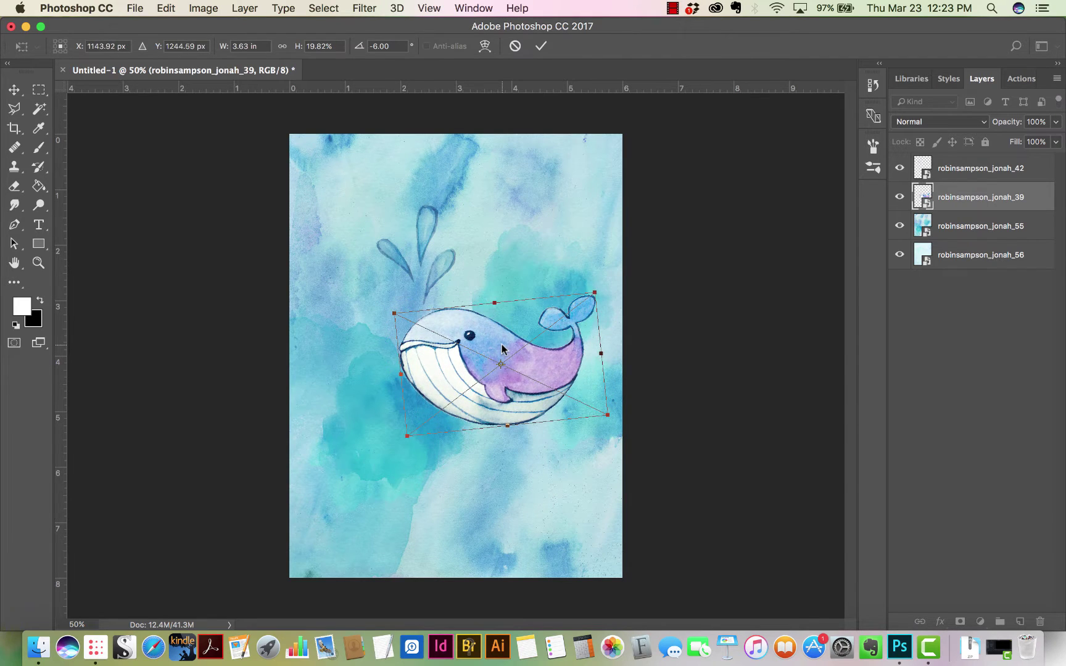
{"action": "key", "text": "Return"}
Shift the water drops right so they sit above the whale
{"action": "left_click_drag", "start_coordinate": [432, 216], "coordinate": [467, 233]}
{"action": "key", "text": "cmd+t"}
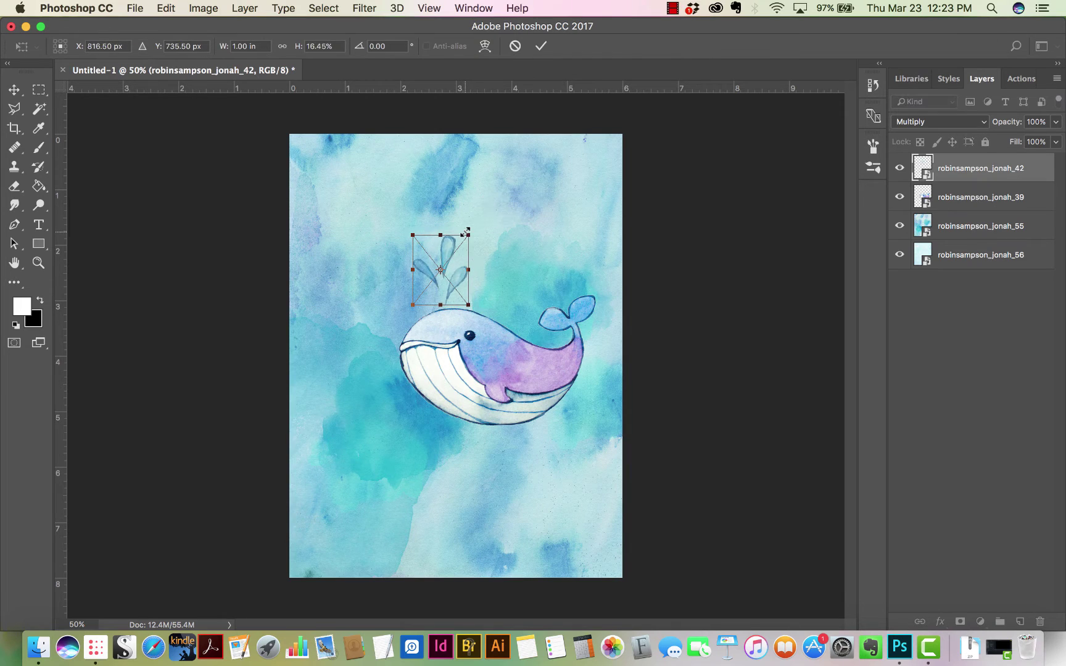
{"action": "key", "text": "Return"}
{"action": "left_click", "coordinate": [525, 245]}
{"action": "left_click", "coordinate": [482, 369]}
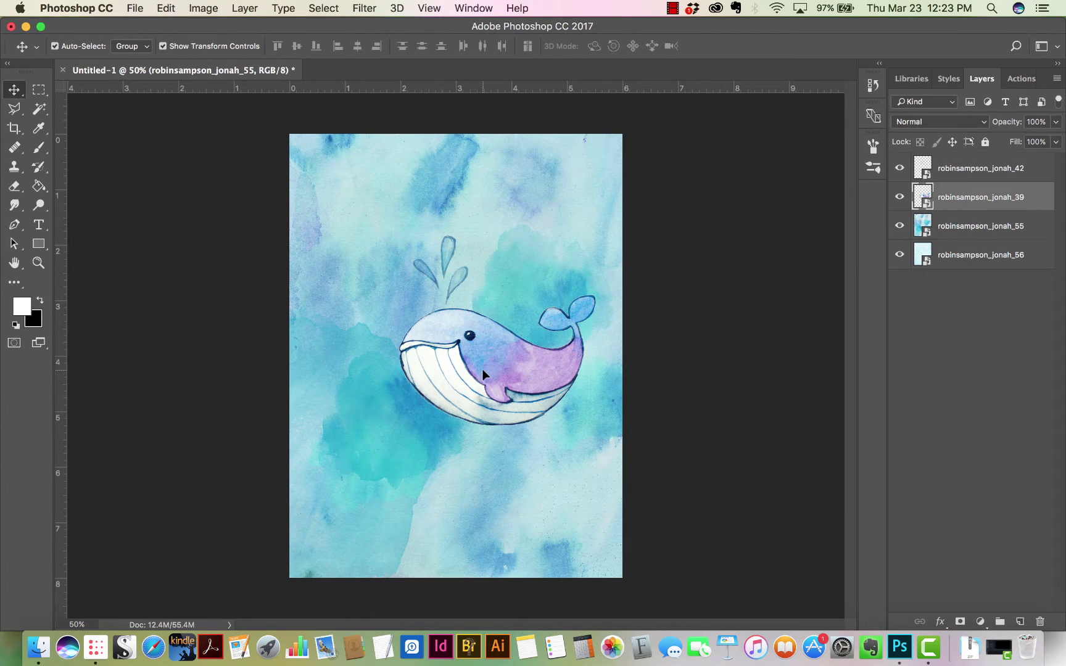
Drag the "I called out to the Lord" word art (item 41) from Lingo onto the page
{"action": "left_click", "coordinate": [95, 648]}
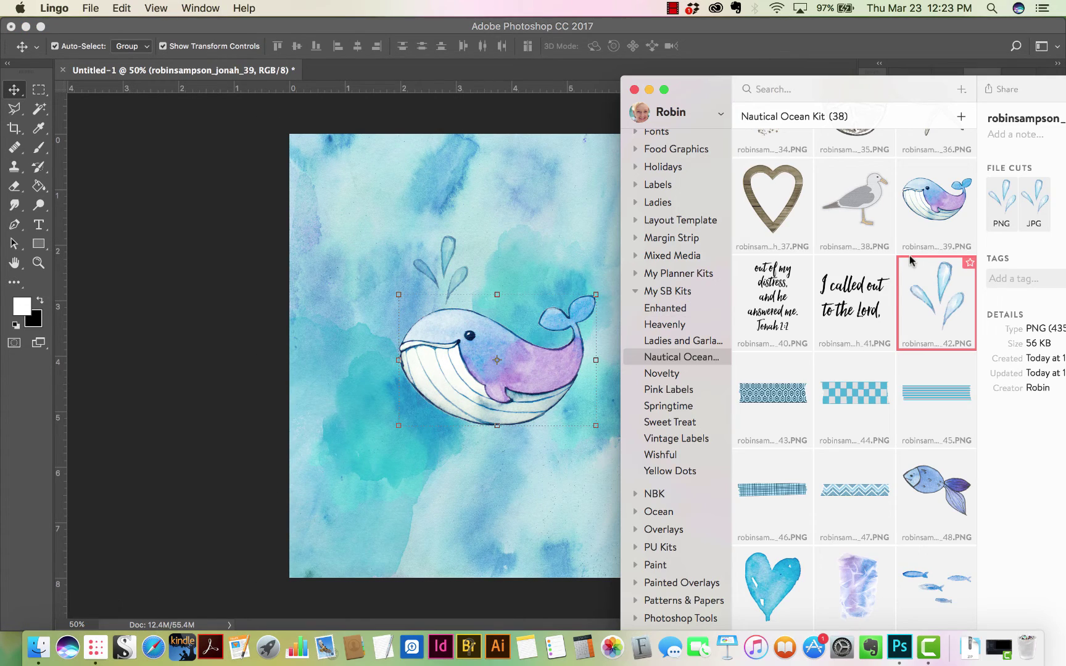
{"action": "scroll", "coordinate": [909, 259], "scroll_direction": "up", "scroll_amount": 10}
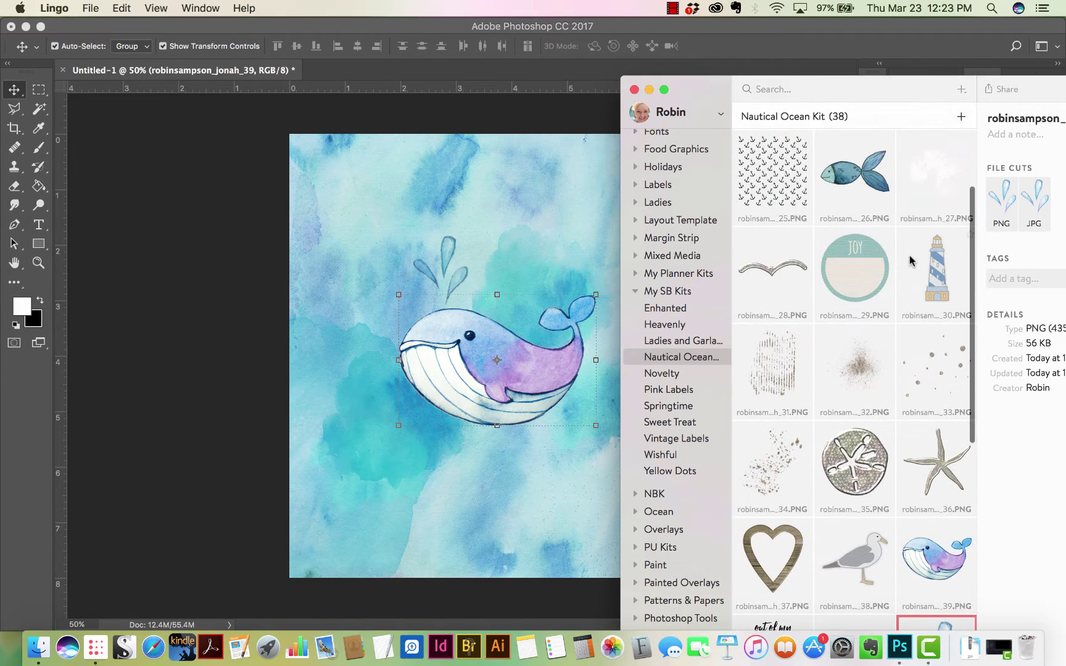
{"action": "scroll", "coordinate": [910, 260], "scroll_direction": "up", "scroll_amount": 4}
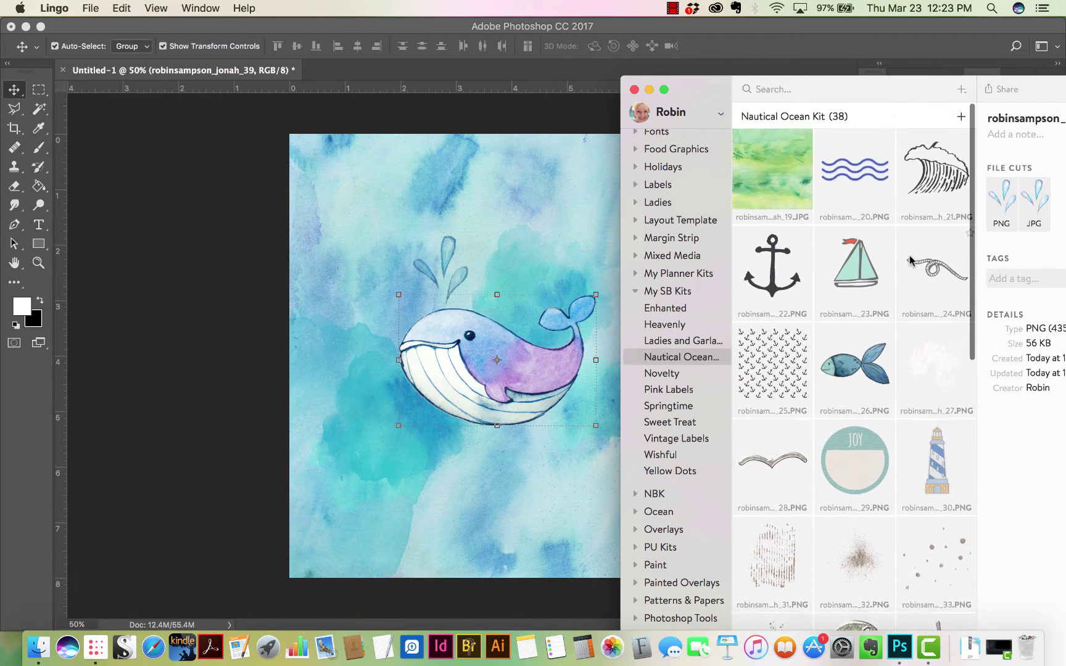
{"action": "scroll", "coordinate": [910, 260], "scroll_direction": "down", "scroll_amount": 12}
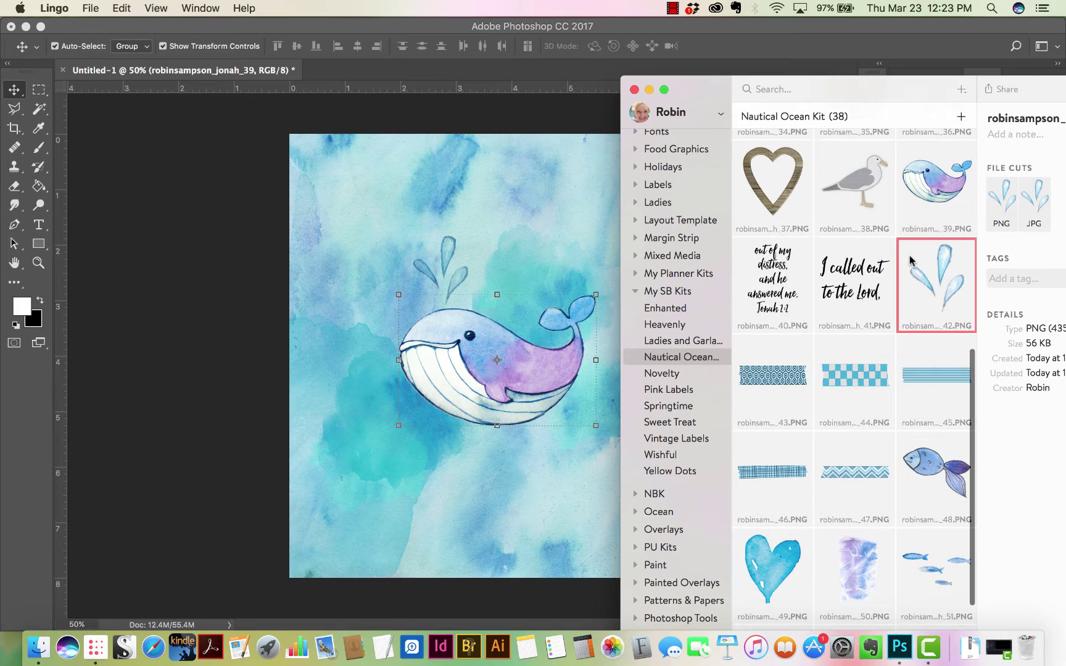
{"action": "left_click_drag", "start_coordinate": [858, 277], "coordinate": [396, 213]}
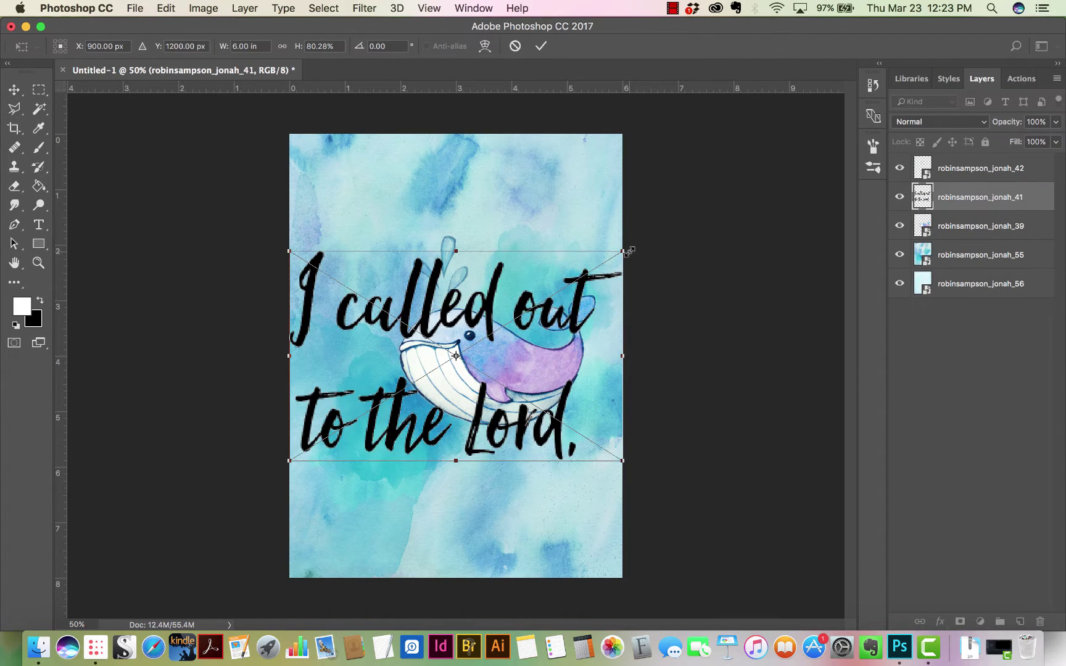
Shrink the title art into the upper left and place the Jonah 2:2 verse beneath it
{"action": "left_click_drag", "start_coordinate": [628, 251], "coordinate": [415, 192]}
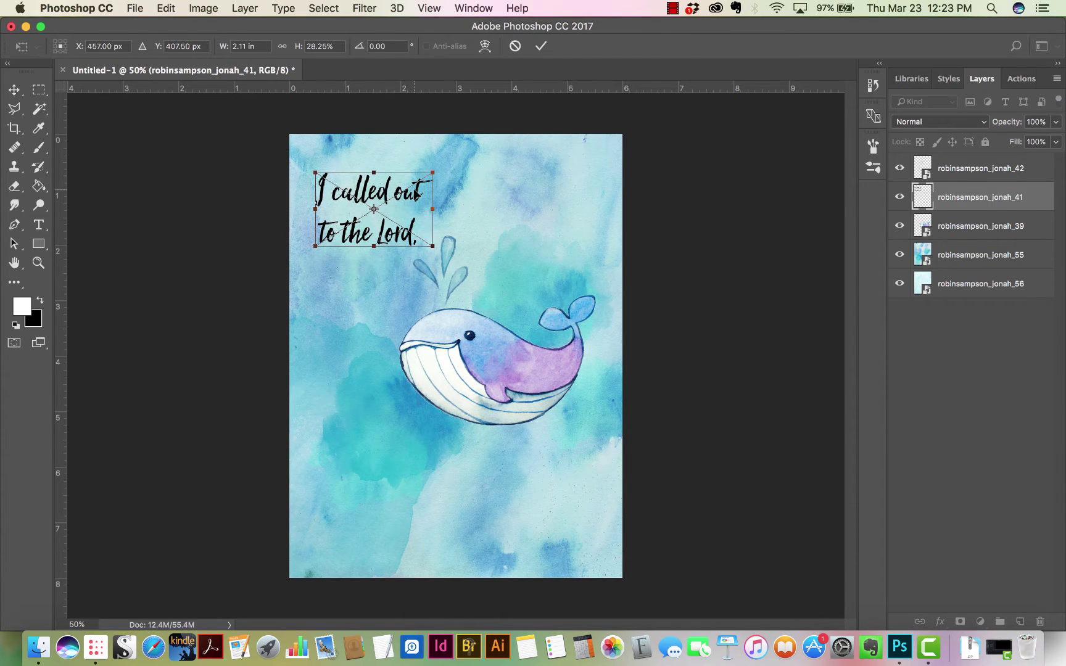
{"action": "key", "text": "Return"}
{"action": "left_click", "coordinate": [95, 647]}
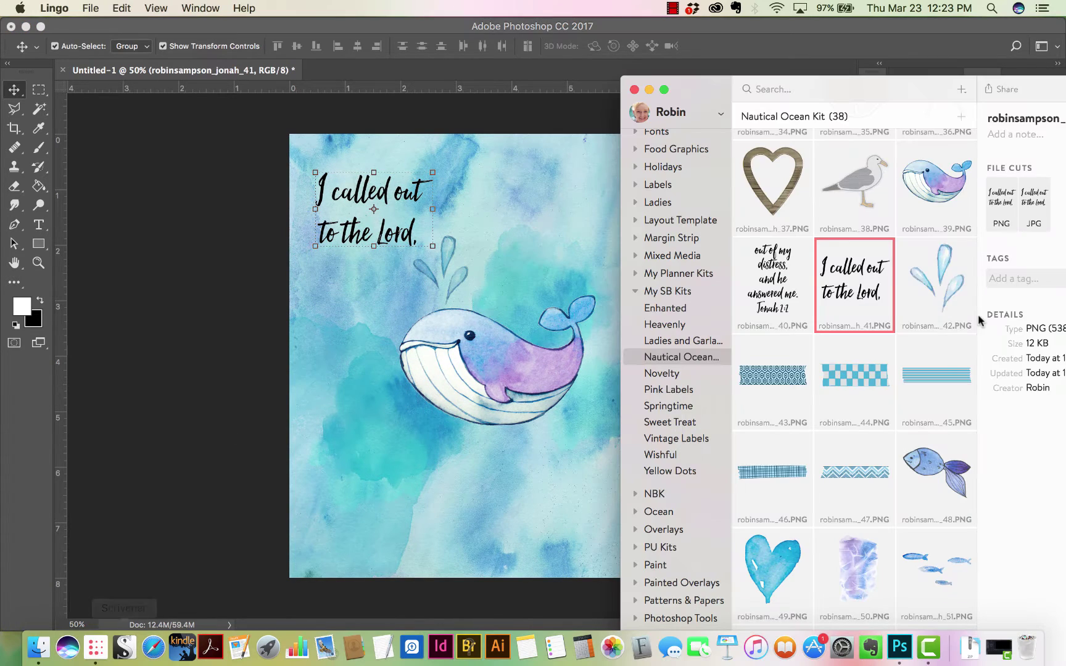
{"action": "left_click_drag", "start_coordinate": [772, 281], "coordinate": [456, 289]}
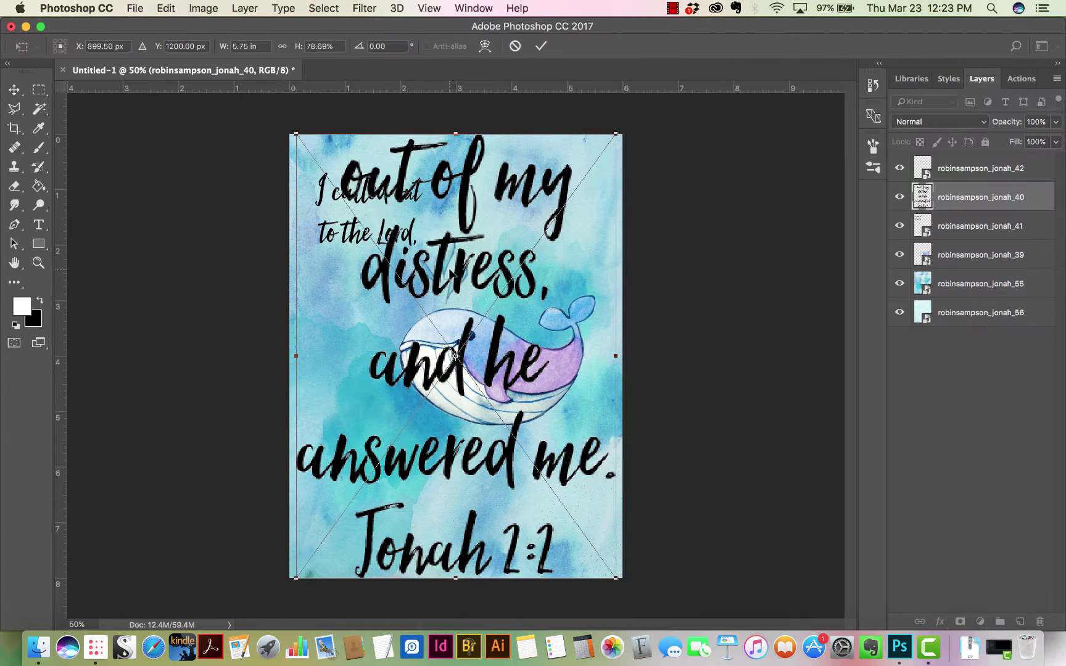
{"action": "left_click_drag", "start_coordinate": [615, 133], "coordinate": [388, 267]}
{"action": "key", "text": "Return"}
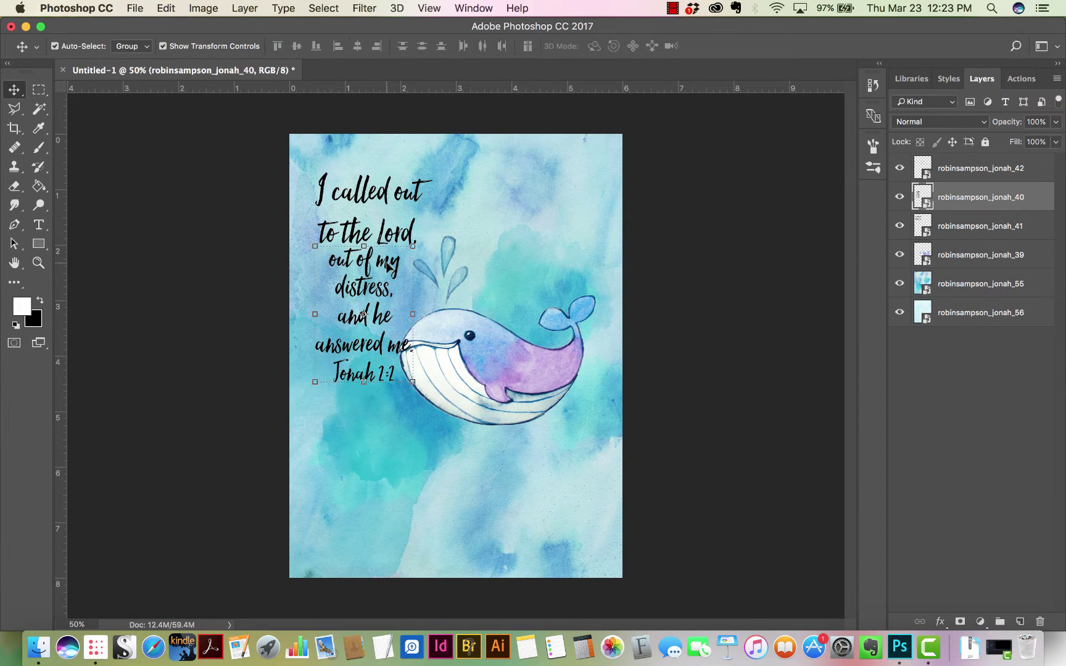
Move the whale and its spout lower on the page
{"action": "left_click_drag", "start_coordinate": [512, 359], "coordinate": [513, 424]}
{"action": "left_click", "coordinate": [504, 238]}
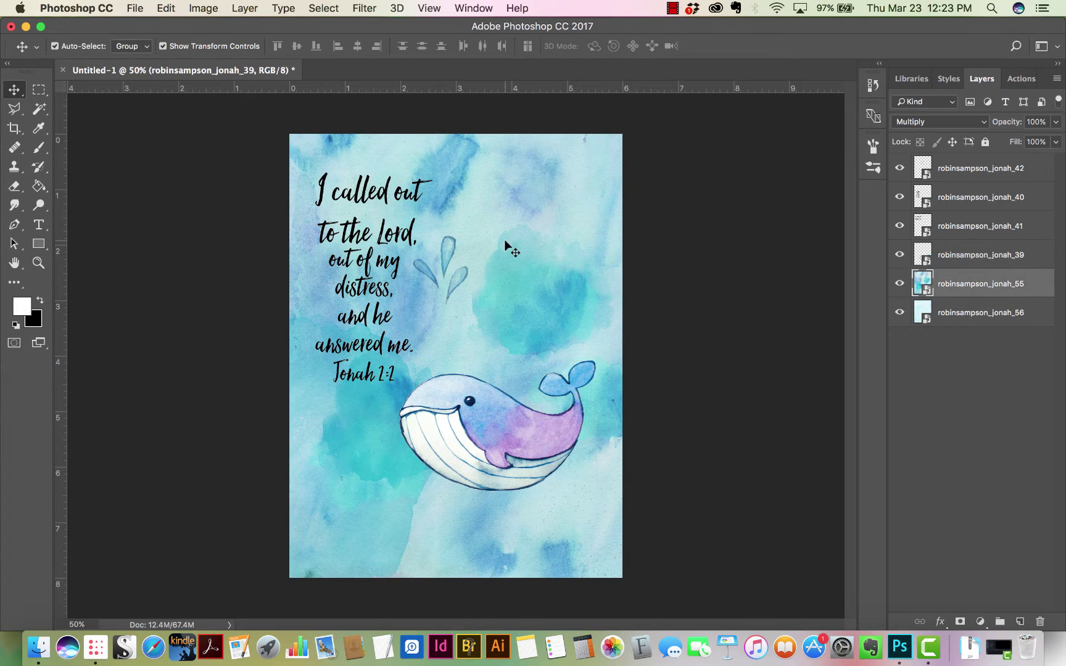
{"action": "left_click_drag", "start_coordinate": [450, 244], "coordinate": [453, 313]}
{"action": "left_click", "coordinate": [570, 190]}
Drag the small fish (item 48) from Lingo onto the page
{"action": "left_click", "coordinate": [97, 647]}
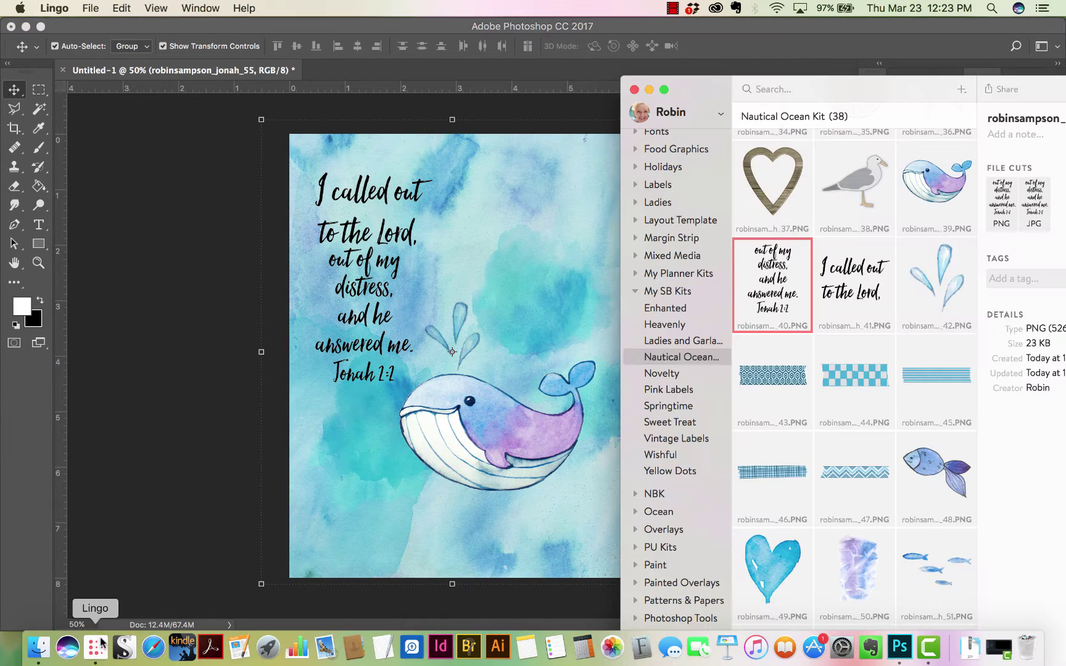
{"action": "scroll", "coordinate": [835, 333], "scroll_direction": "down", "scroll_amount": 2}
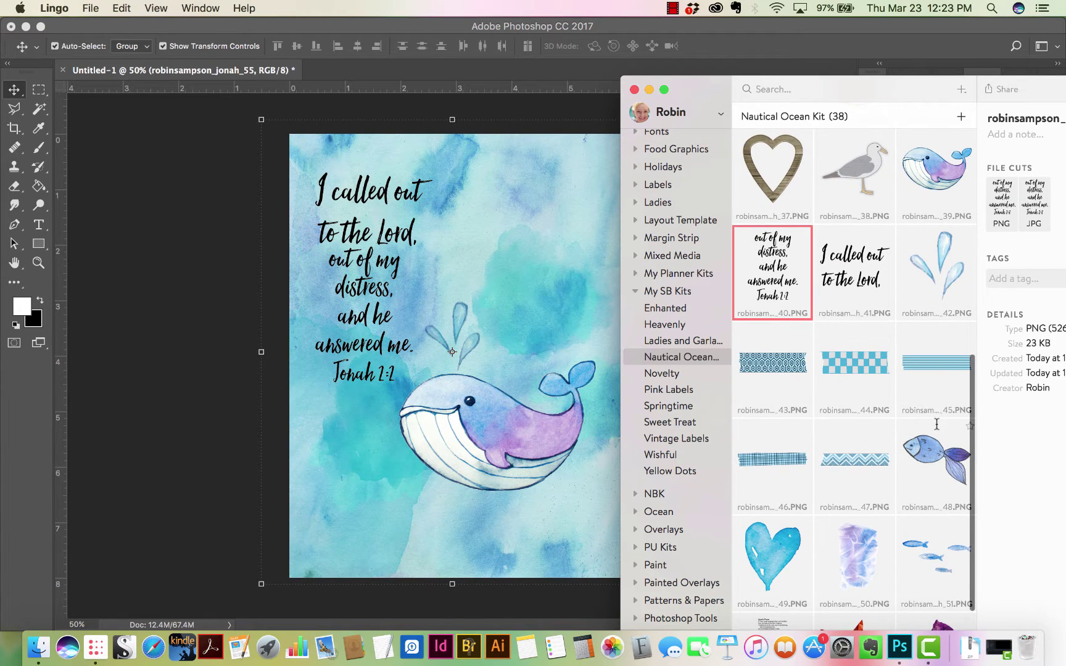
{"action": "scroll", "coordinate": [936, 425], "scroll_direction": "down", "scroll_amount": 5}
{"action": "left_click_drag", "start_coordinate": [939, 387], "coordinate": [337, 381]}
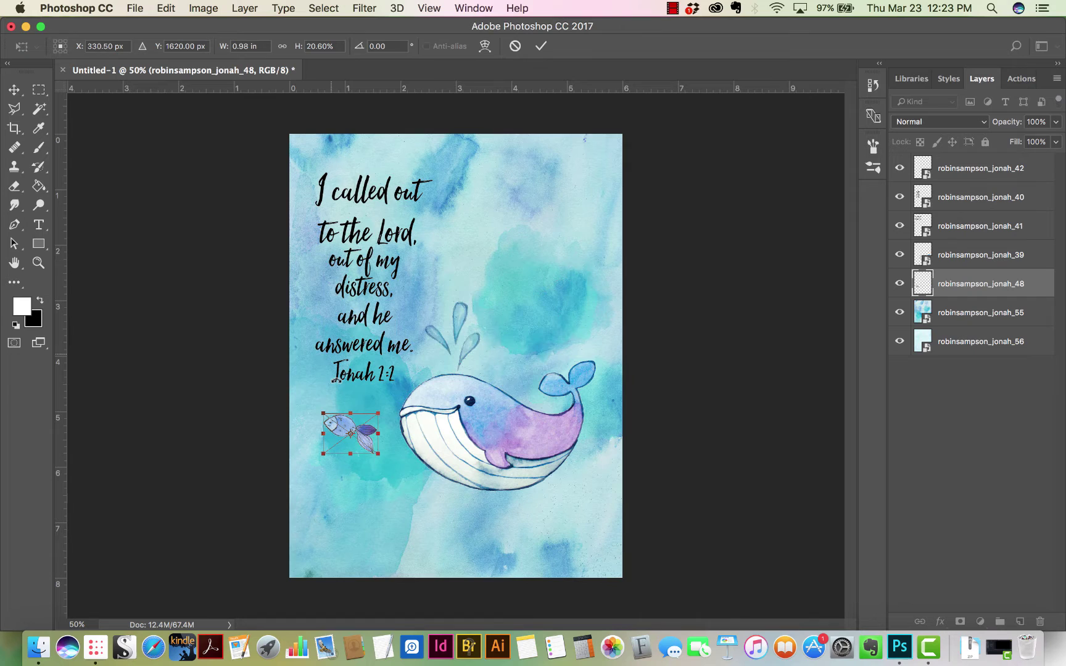
Move the small fish right above the whale's tail and blend it with Multiply
{"action": "left_click_drag", "start_coordinate": [347, 431], "coordinate": [583, 309]}
{"action": "key", "text": "Return"}
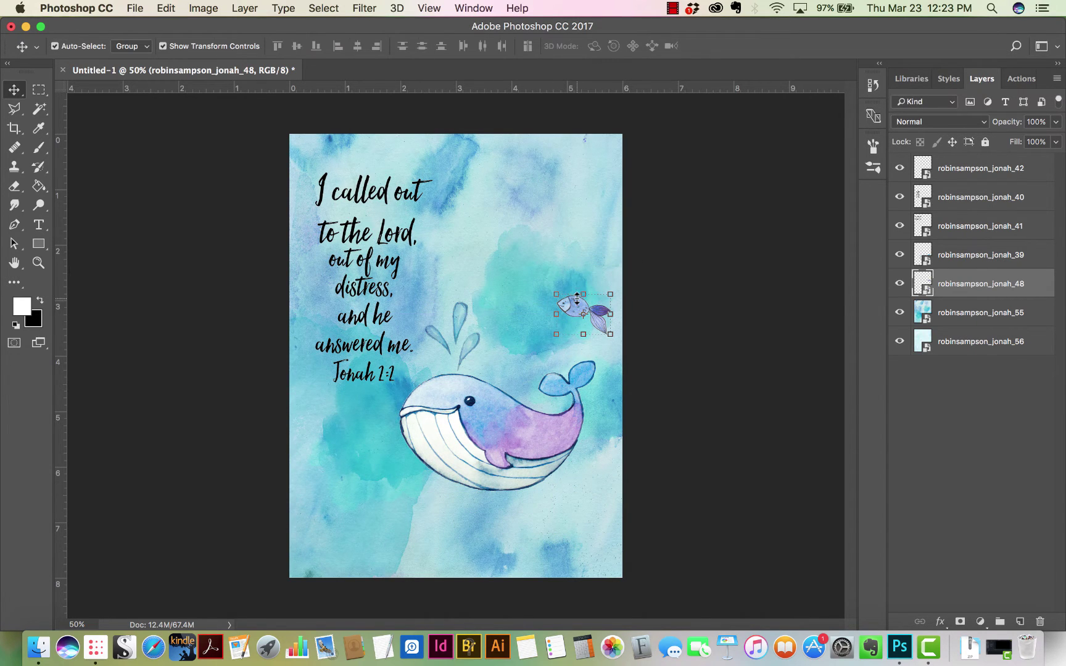
{"action": "left_click", "coordinate": [970, 123]}
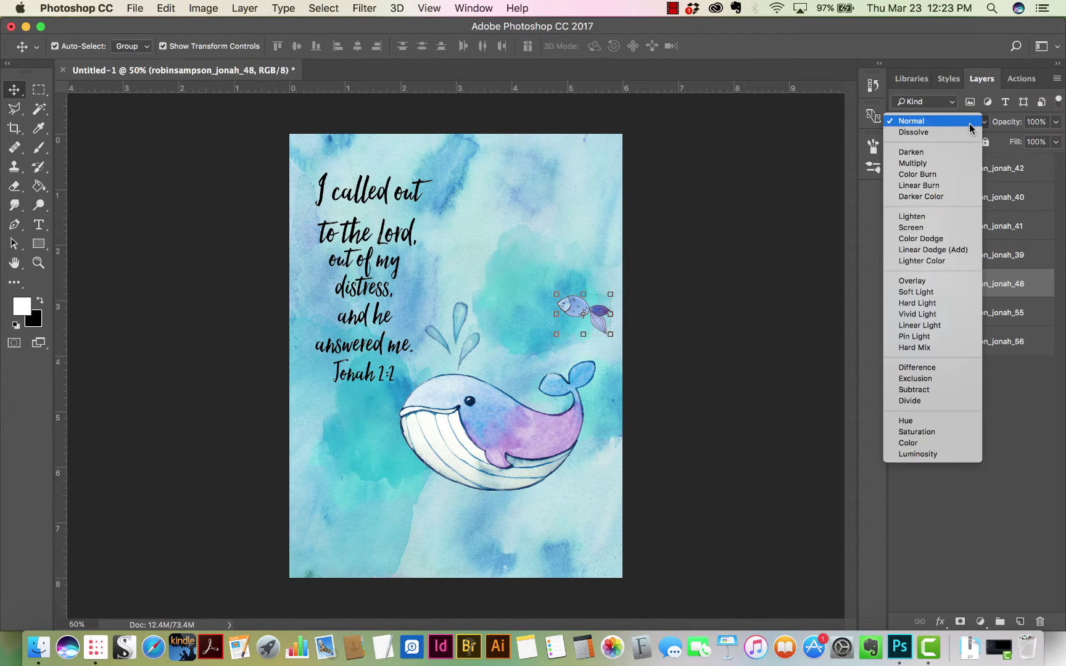
{"action": "left_click", "coordinate": [961, 166]}
{"action": "left_click_drag", "start_coordinate": [618, 280], "coordinate": [597, 277]}
{"action": "key", "text": "Escape"}
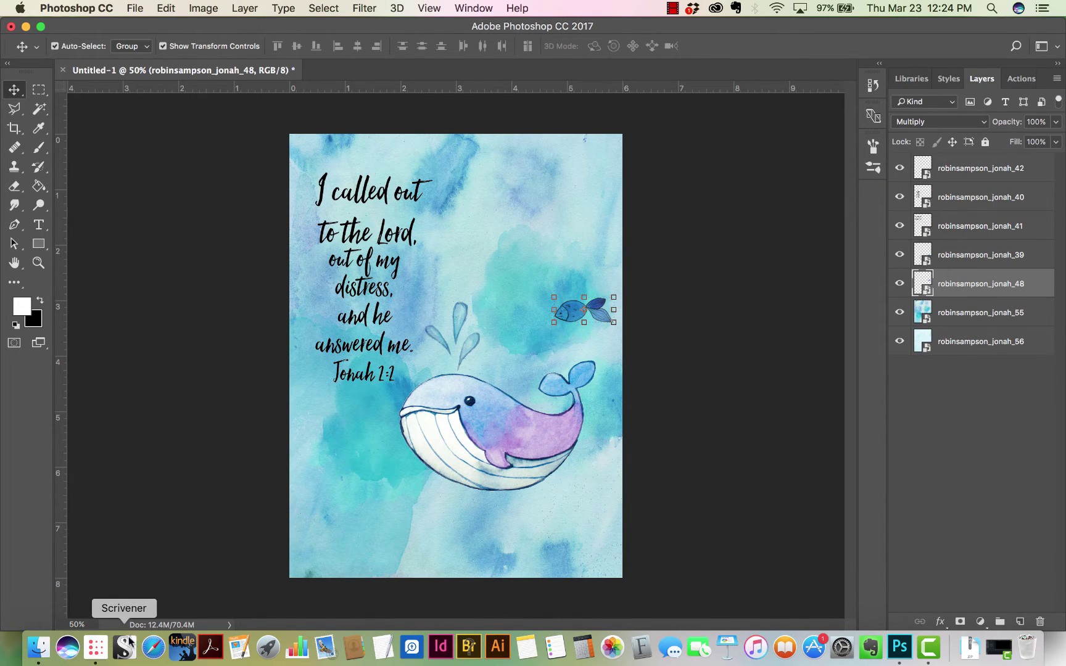
{"action": "left_click", "coordinate": [95, 647]}
{"action": "scroll", "coordinate": [772, 343], "scroll_direction": "down", "scroll_amount": 3}
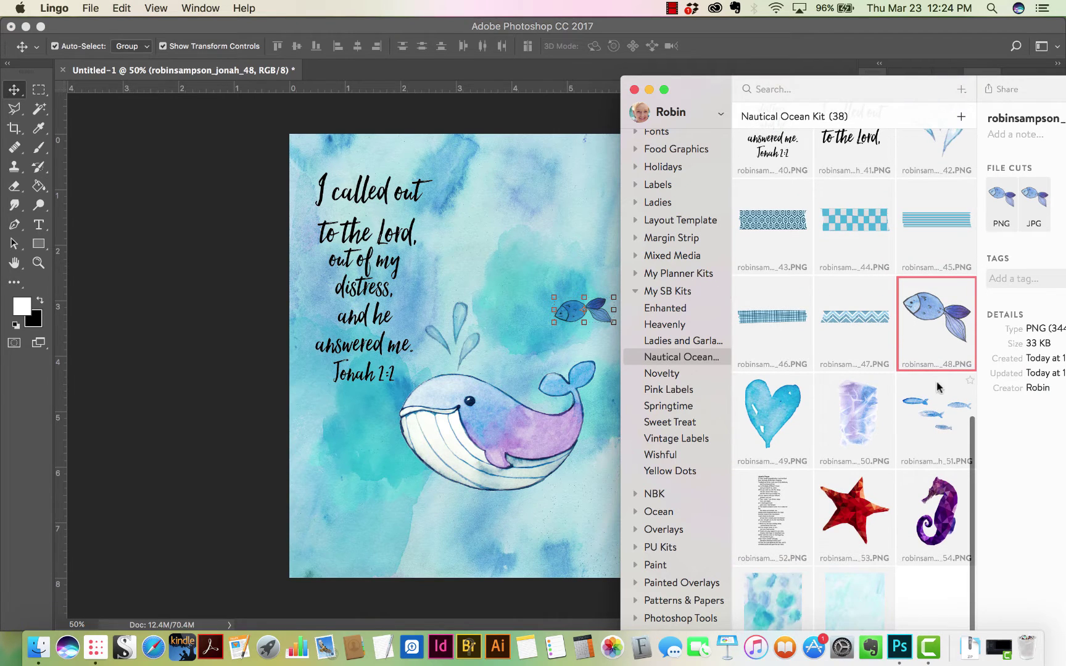
Place the robinsampson_jonah_51 school of fish beside the verse and shrink it
{"action": "left_click", "coordinate": [939, 416]}
{"action": "left_click_drag", "start_coordinate": [939, 416], "coordinate": [502, 261]}
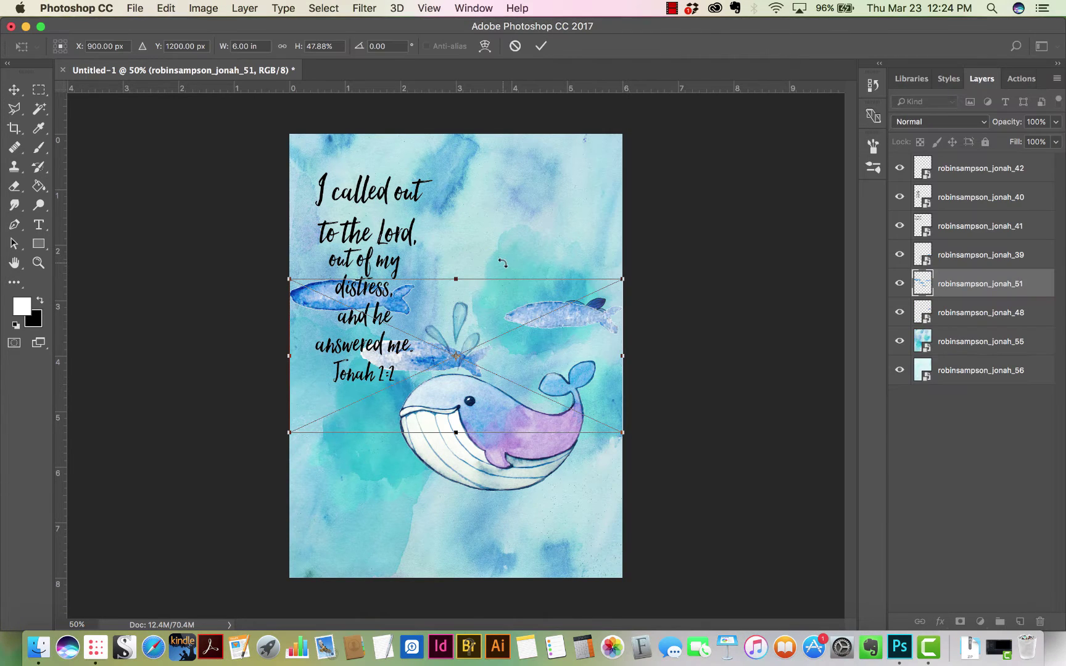
{"action": "left_click_drag", "start_coordinate": [624, 281], "coordinate": [575, 273]}
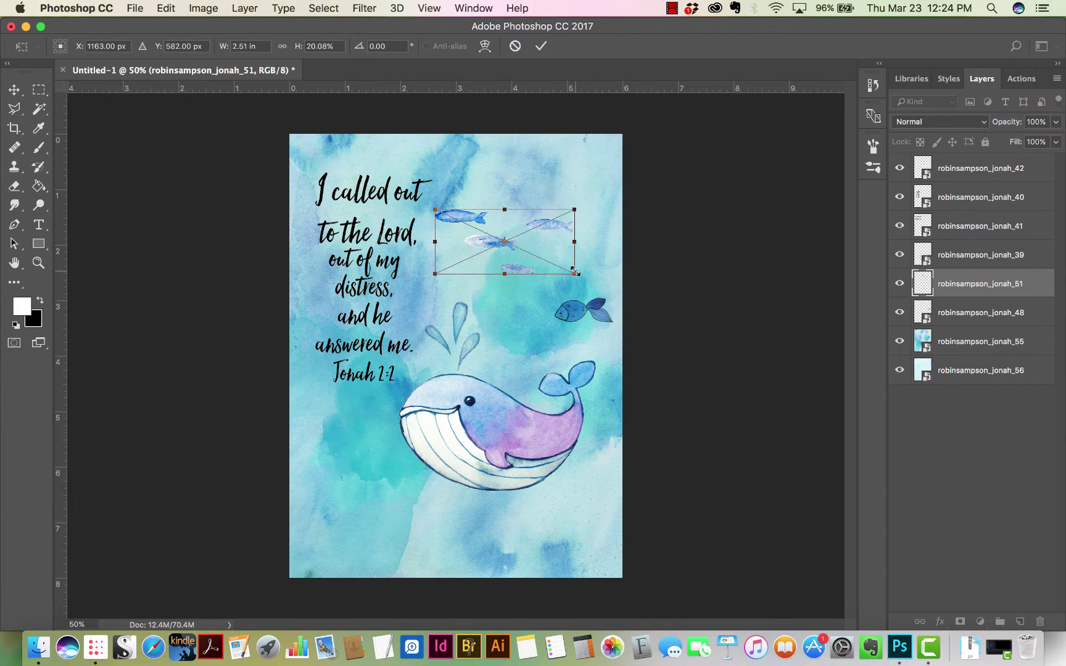
{"action": "key", "text": "Return"}
Try Multiply, Linear Burn, Darker Color and Lighten on the fish, settling on Color Burn
{"action": "left_click", "coordinate": [972, 119]}
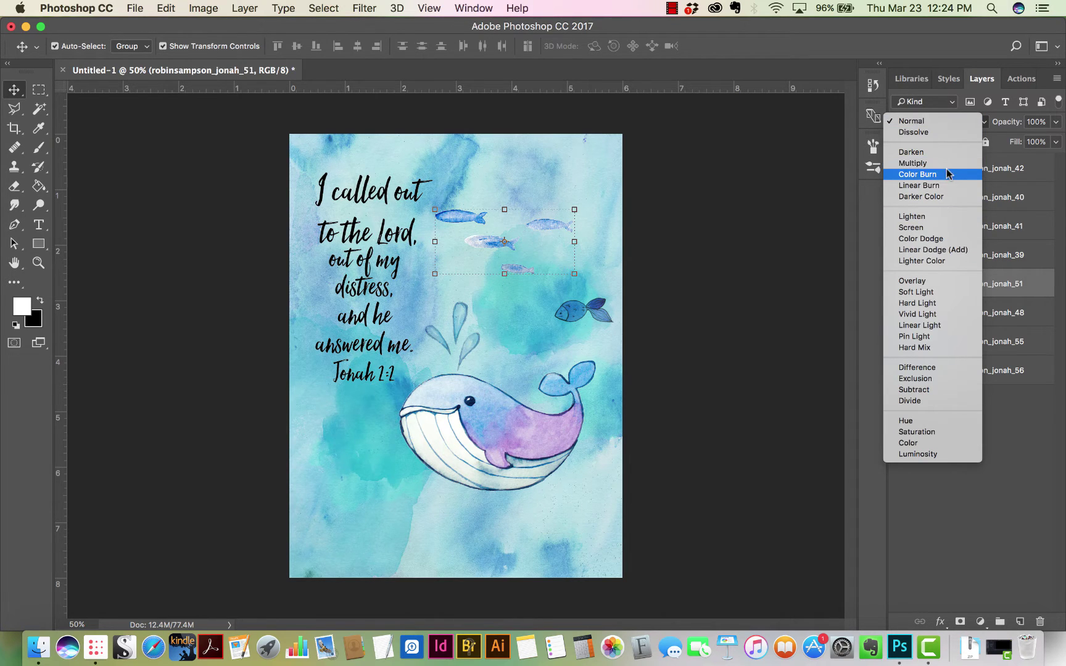
{"action": "left_click", "coordinate": [943, 163]}
{"action": "left_click", "coordinate": [981, 123]}
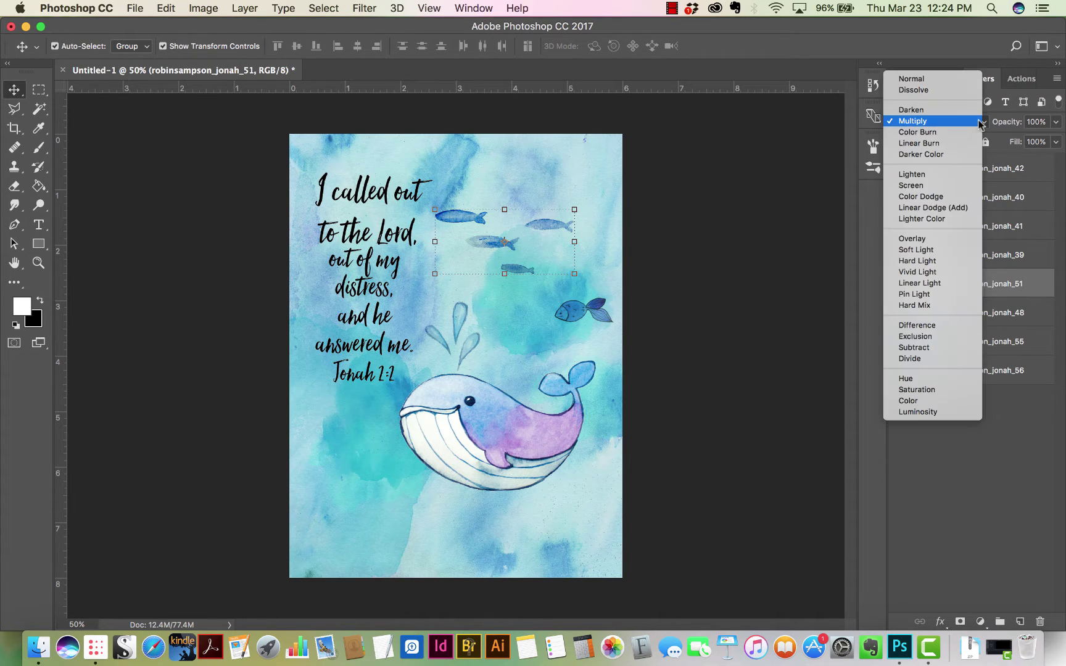
{"action": "left_click", "coordinate": [973, 143]}
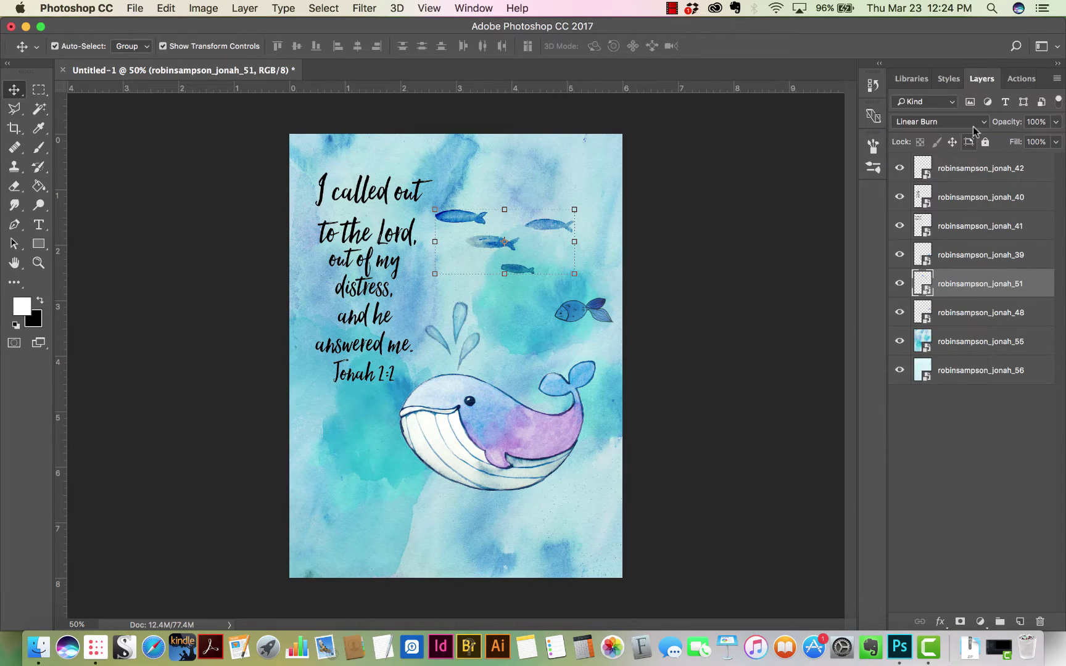
{"action": "left_click", "coordinate": [975, 126]}
{"action": "left_click", "coordinate": [976, 136]}
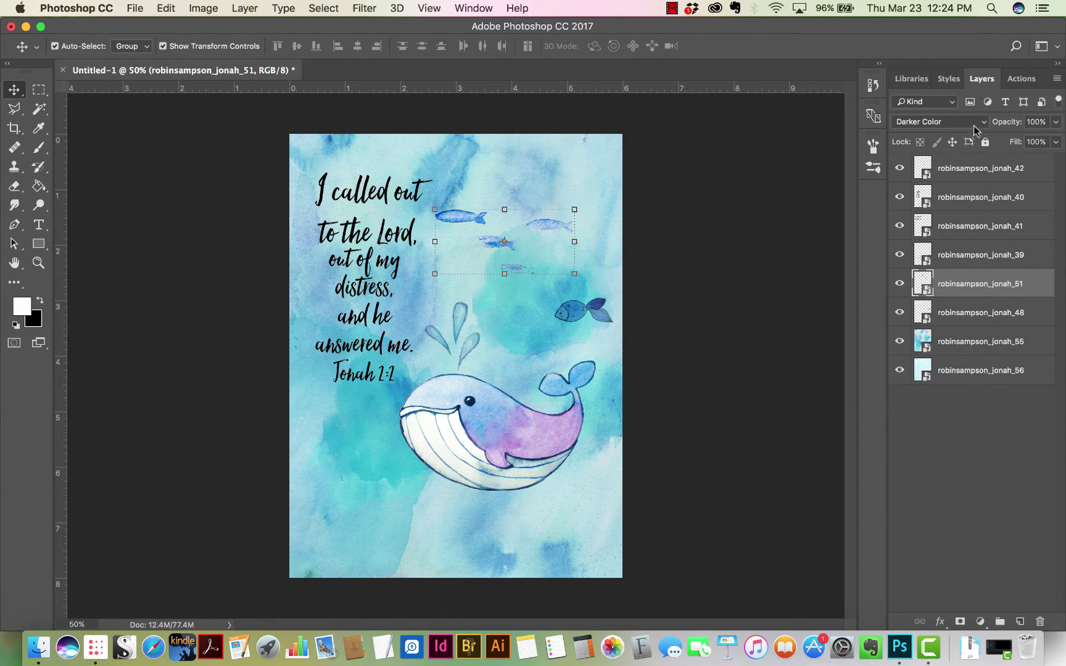
{"action": "left_click", "coordinate": [974, 127]}
{"action": "left_click", "coordinate": [968, 140]}
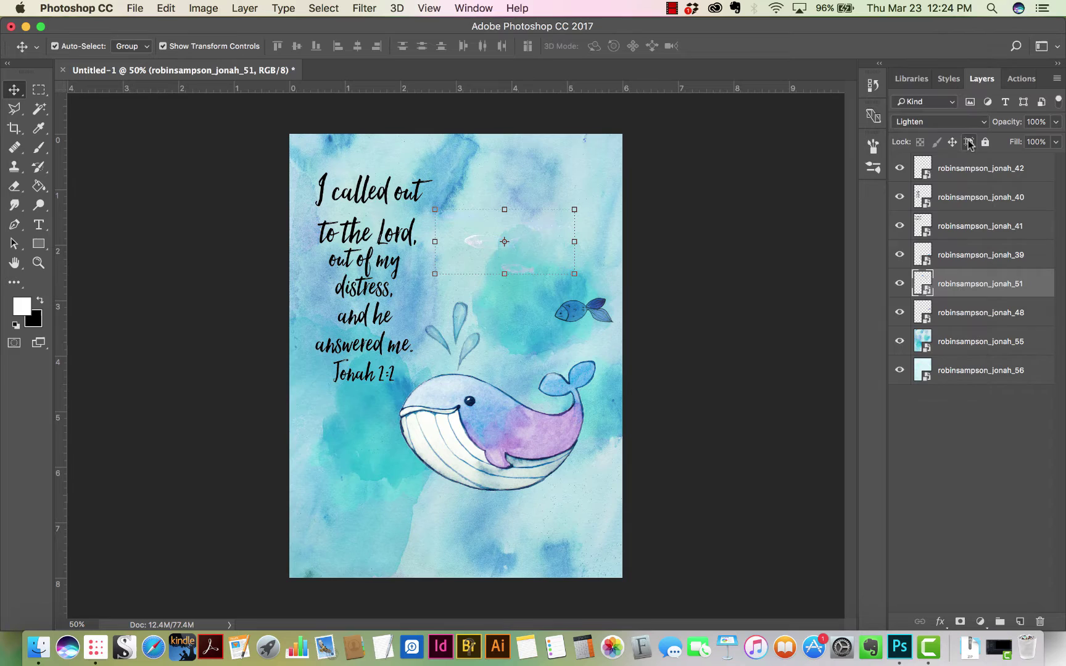
{"action": "left_click", "coordinate": [982, 124]}
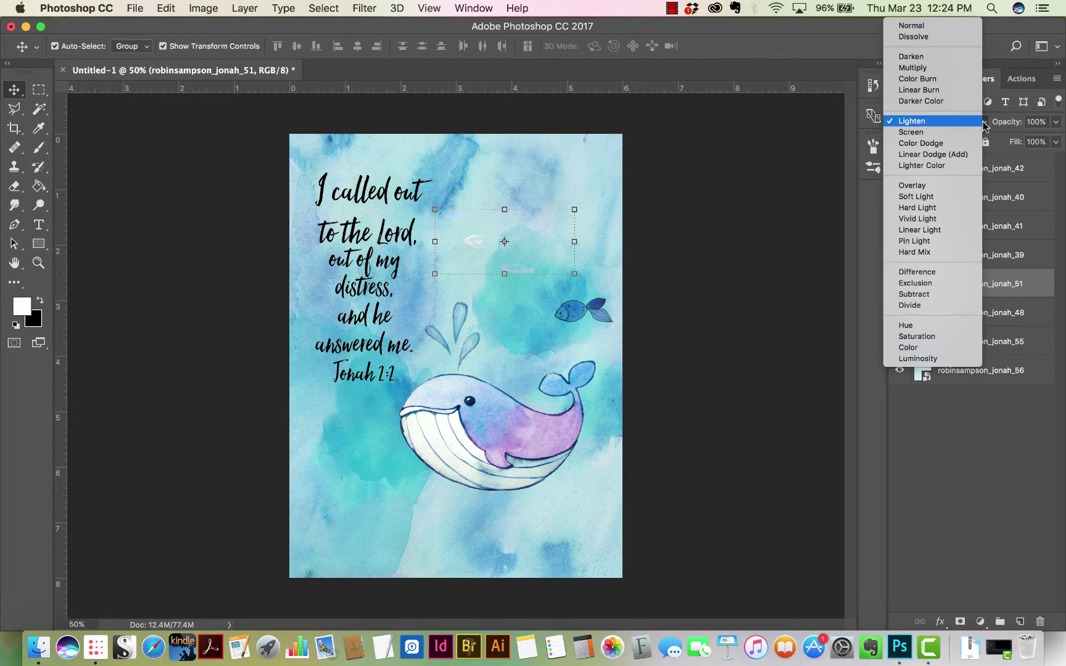
{"action": "left_click", "coordinate": [968, 83]}
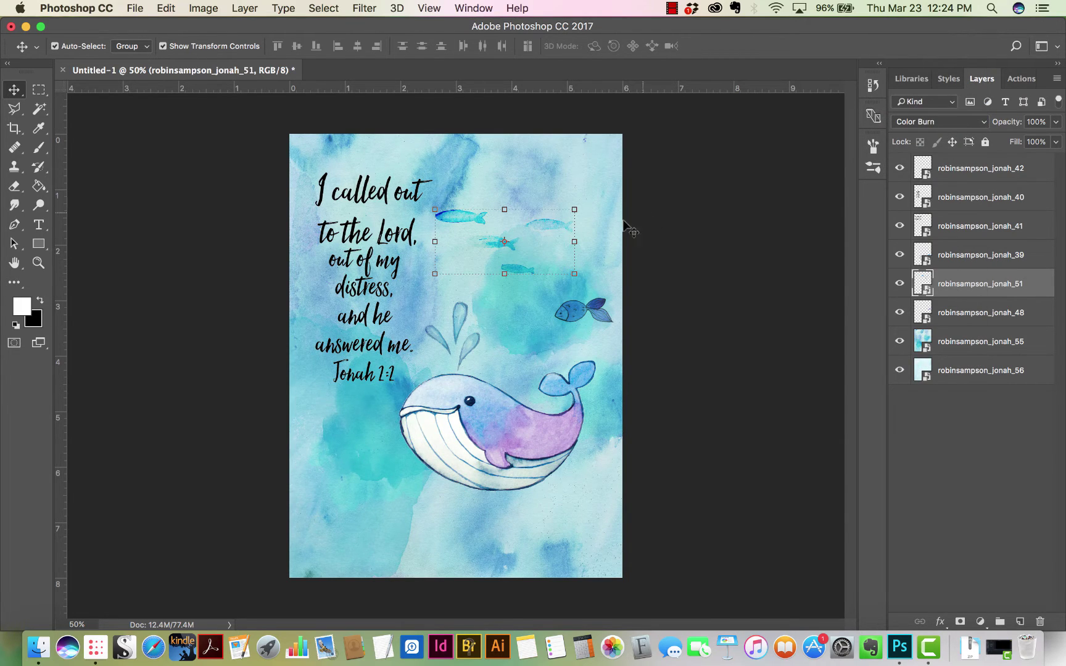
Duplicate the school of fish, bring the copy to the top, and move it lower left
{"action": "right_click", "coordinate": [552, 223]}
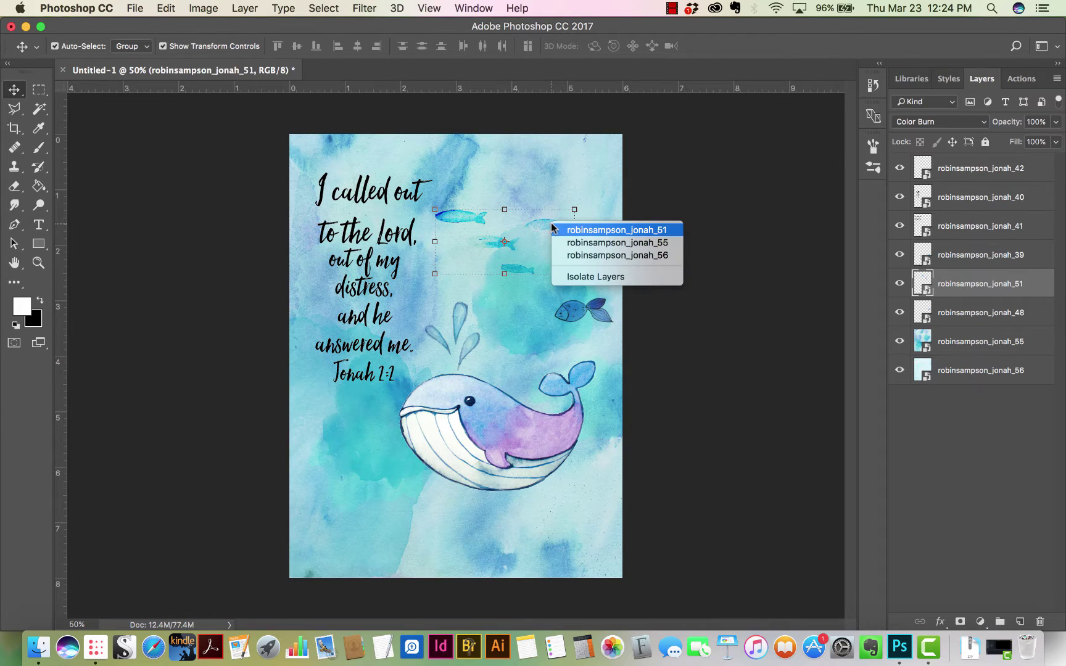
{"action": "left_click", "coordinate": [551, 226]}
{"action": "key", "text": "super"}
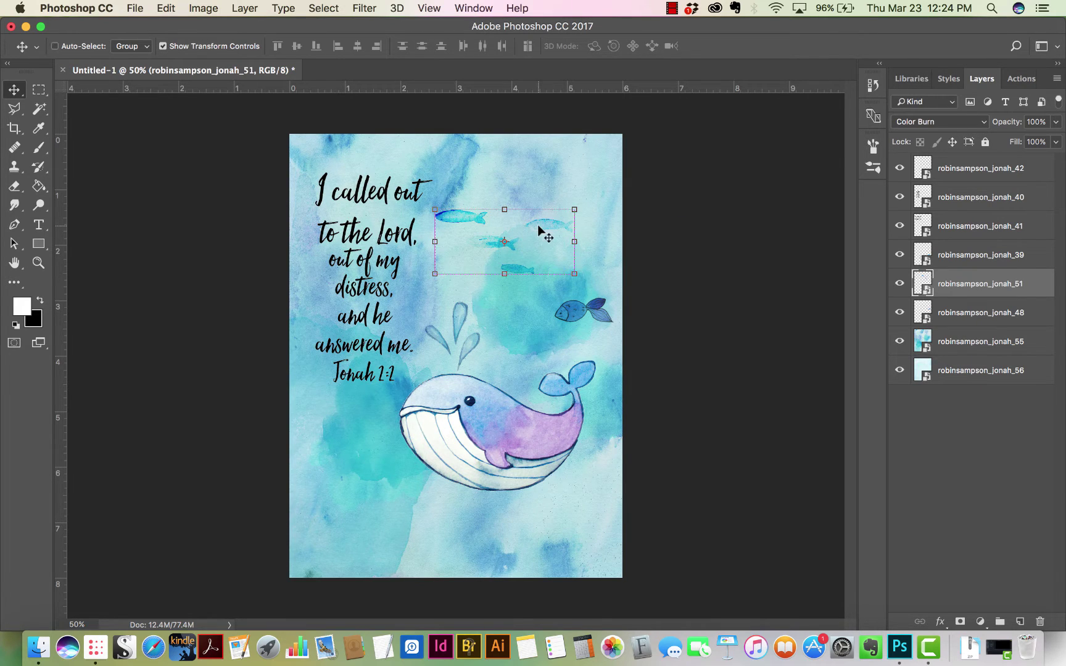
{"action": "key", "text": "super+j"}
{"action": "left_click_drag", "start_coordinate": [538, 229], "coordinate": [534, 413]}
{"action": "left_click", "coordinate": [403, 483], "text": "shift+super"}
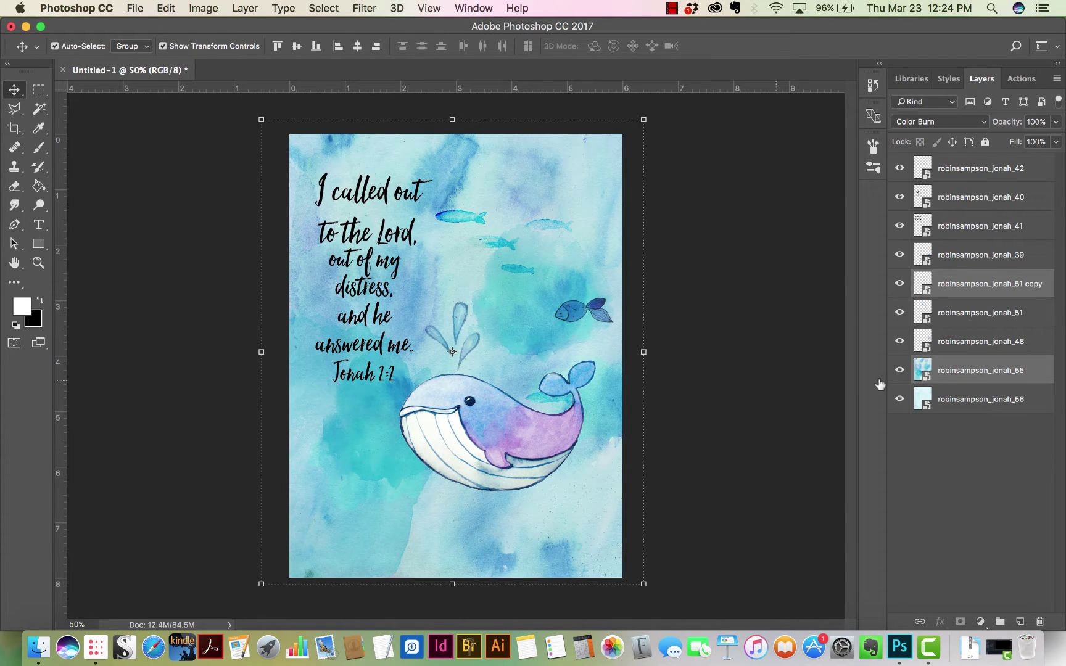
{"action": "left_click", "coordinate": [980, 286]}
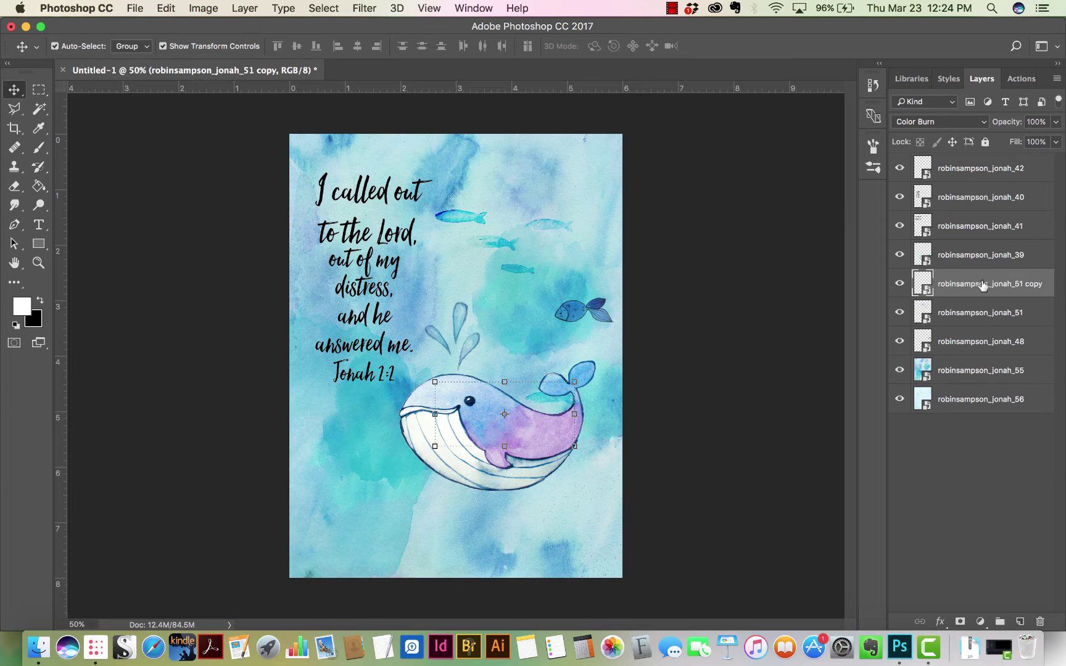
{"action": "key", "text": "super+shift+bracketright"}
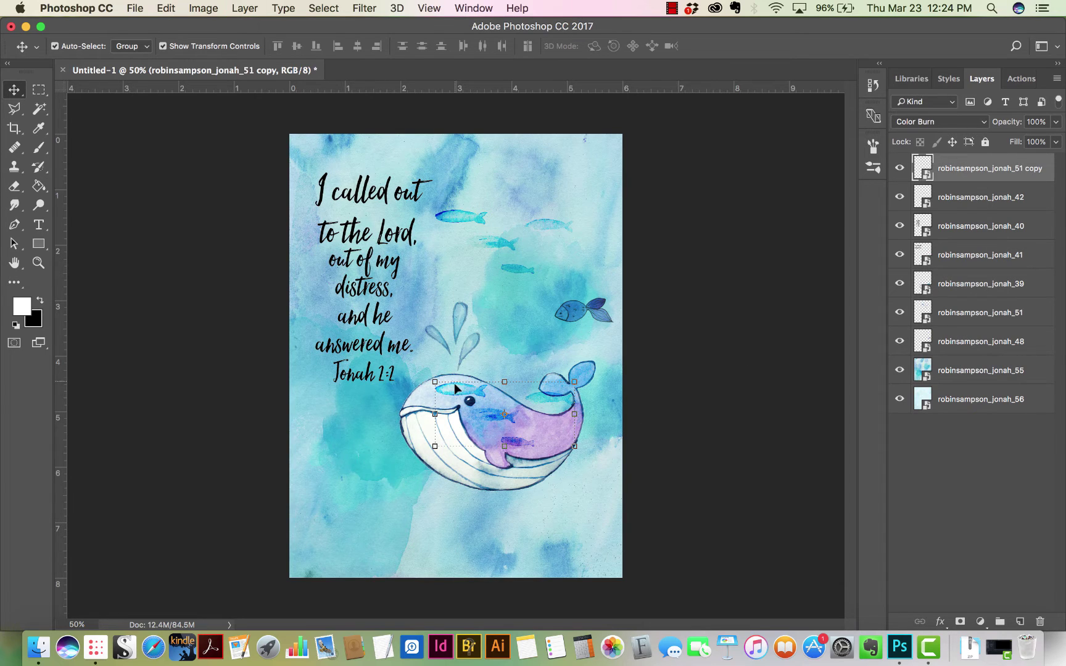
{"action": "left_click_drag", "start_coordinate": [455, 389], "coordinate": [343, 498]}
Blend the fish copy with Multiply, enlarge it, and nudge it below the whale
{"action": "left_click", "coordinate": [967, 118]}
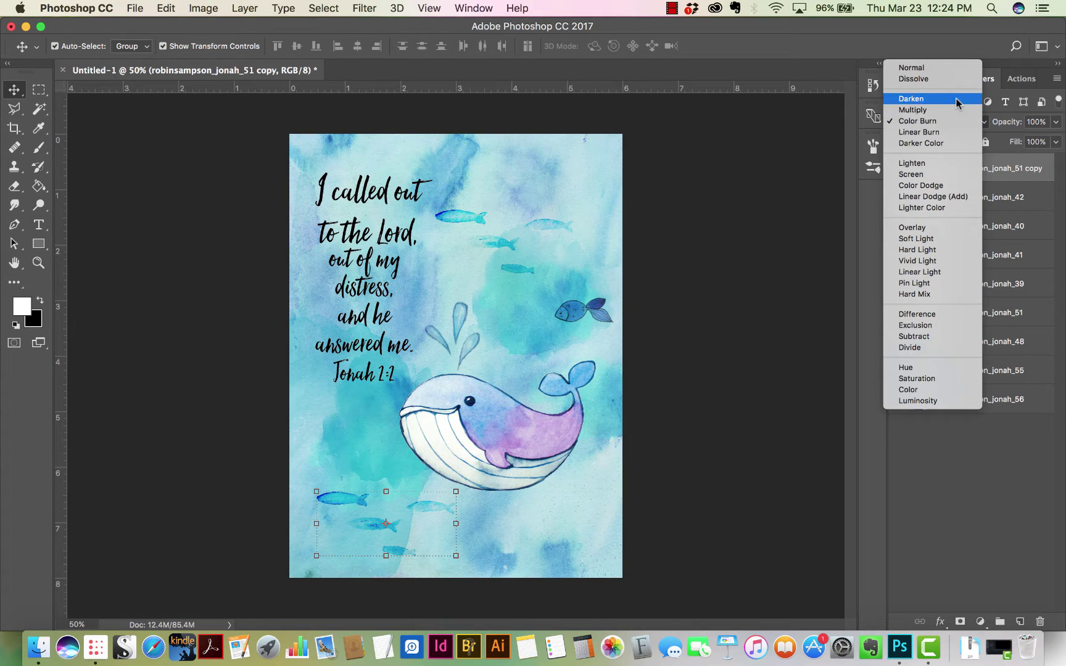
{"action": "left_click", "coordinate": [959, 108]}
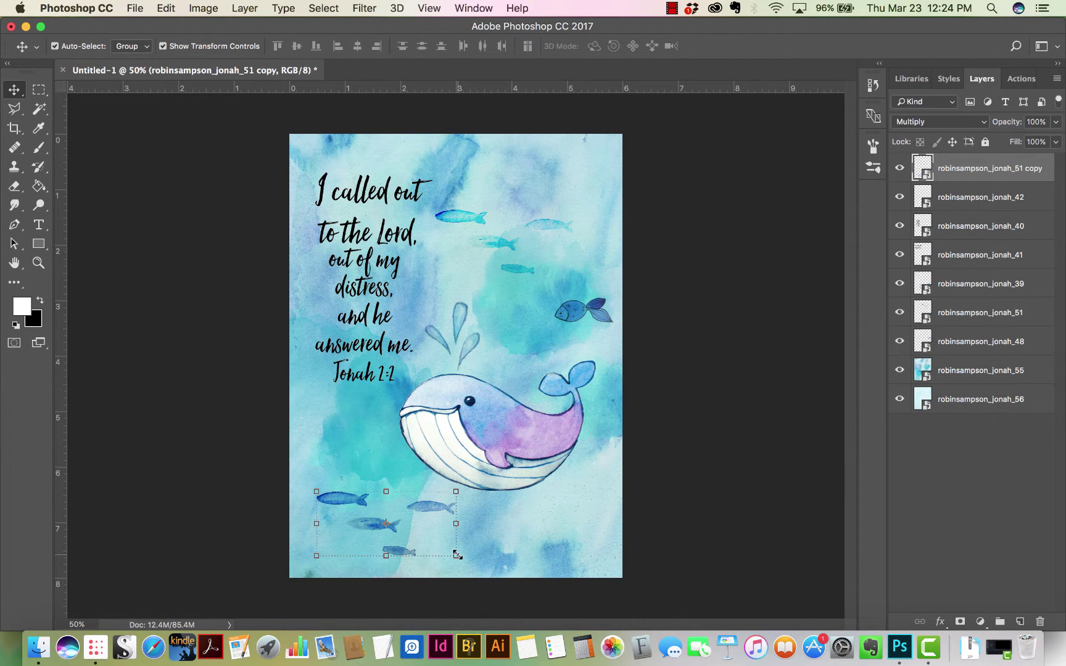
{"action": "left_click_drag", "start_coordinate": [457, 555], "coordinate": [485, 563]}
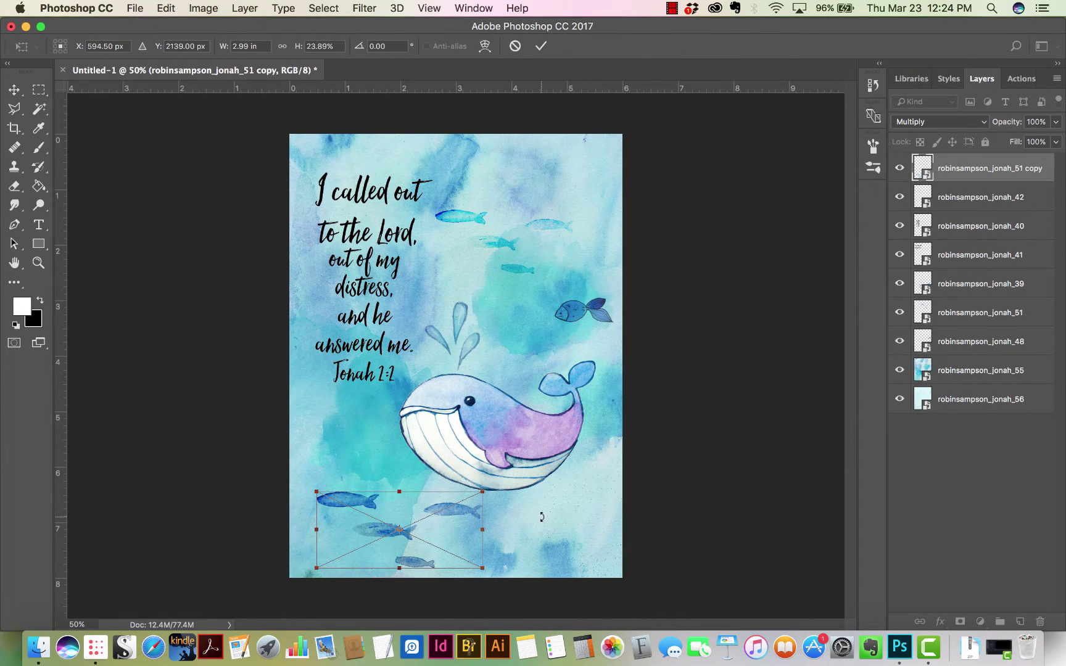
{"action": "key", "text": "Return"}
{"action": "left_click_drag", "start_coordinate": [455, 511], "coordinate": [455, 499]}
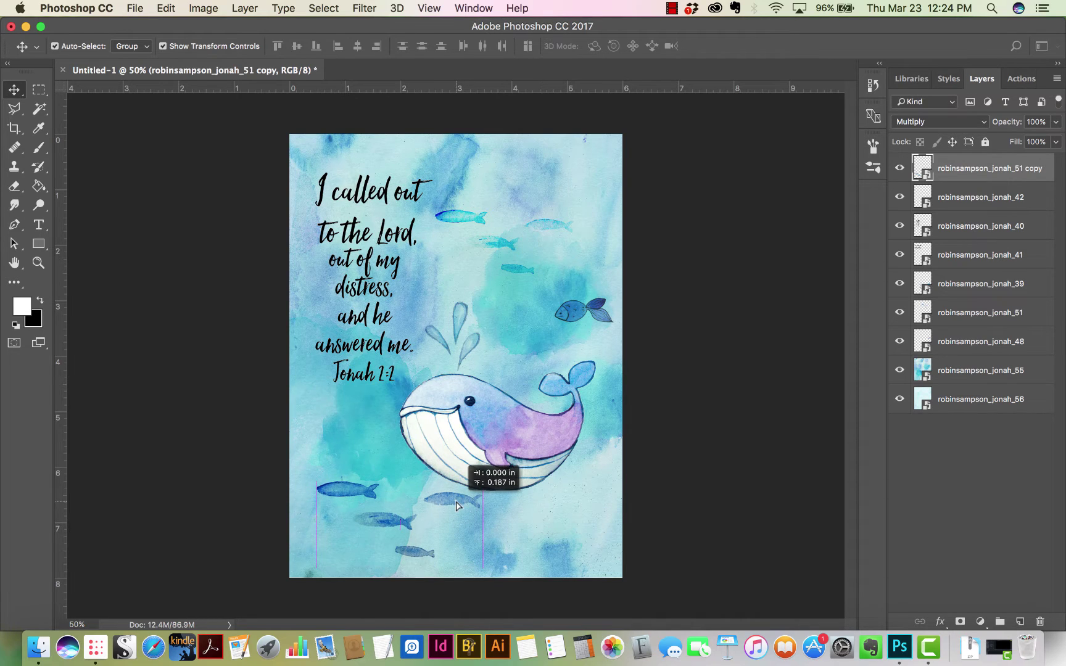
Place checkered washi strip 44 shrunk into the page's top-left corner
{"action": "left_click", "coordinate": [93, 647]}
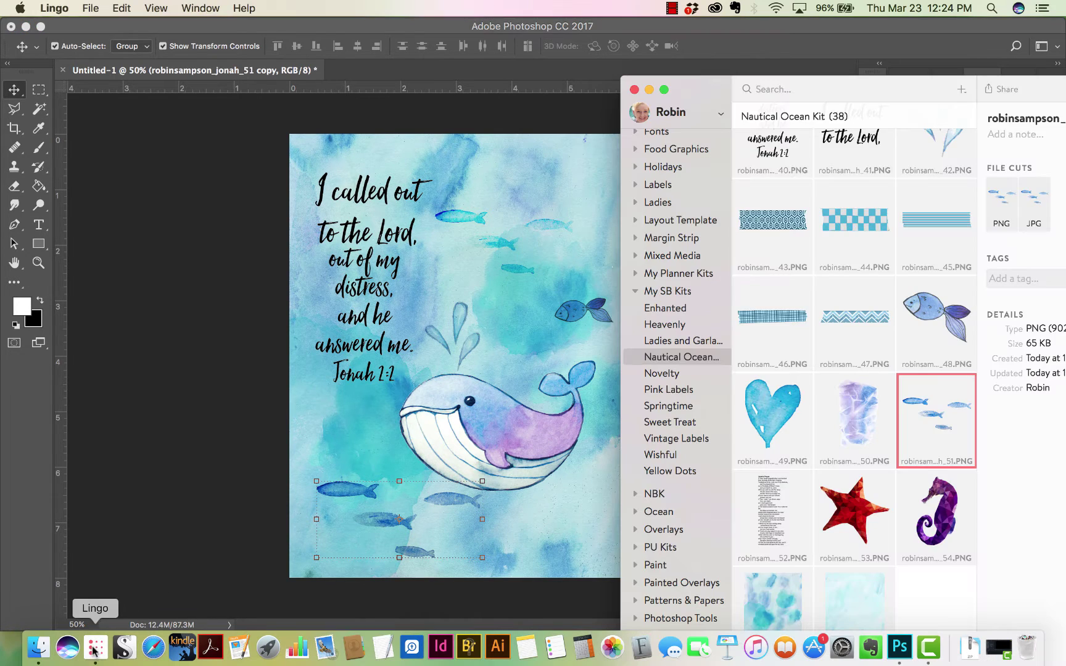
{"action": "left_click_drag", "start_coordinate": [867, 226], "coordinate": [563, 266]}
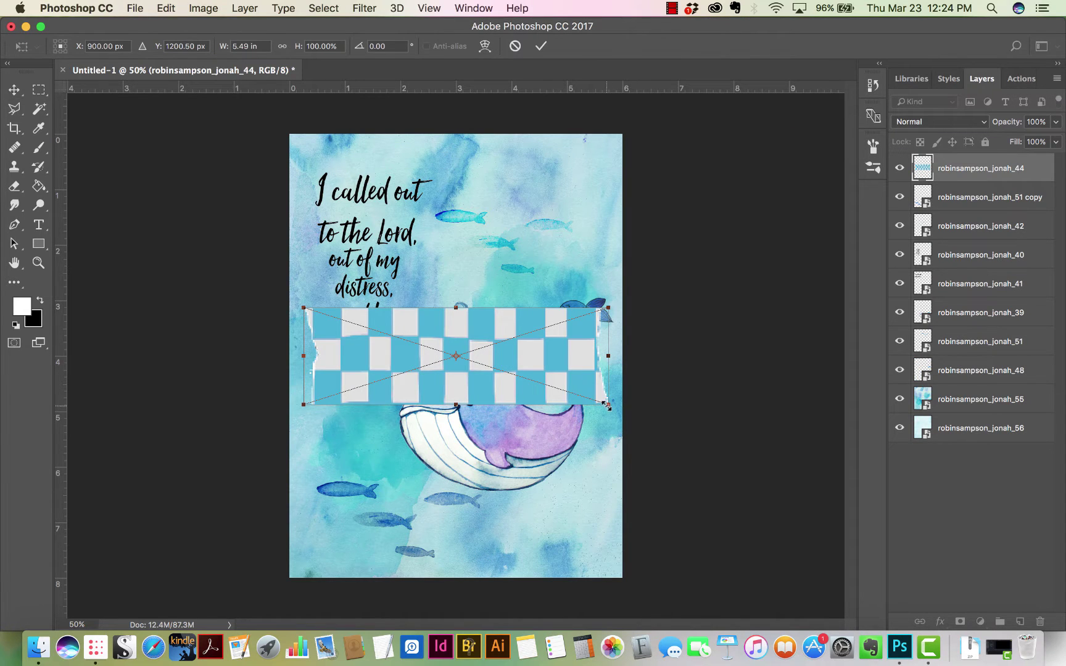
{"action": "left_click_drag", "start_coordinate": [606, 405], "coordinate": [374, 151]}
{"action": "key", "text": "Return"}
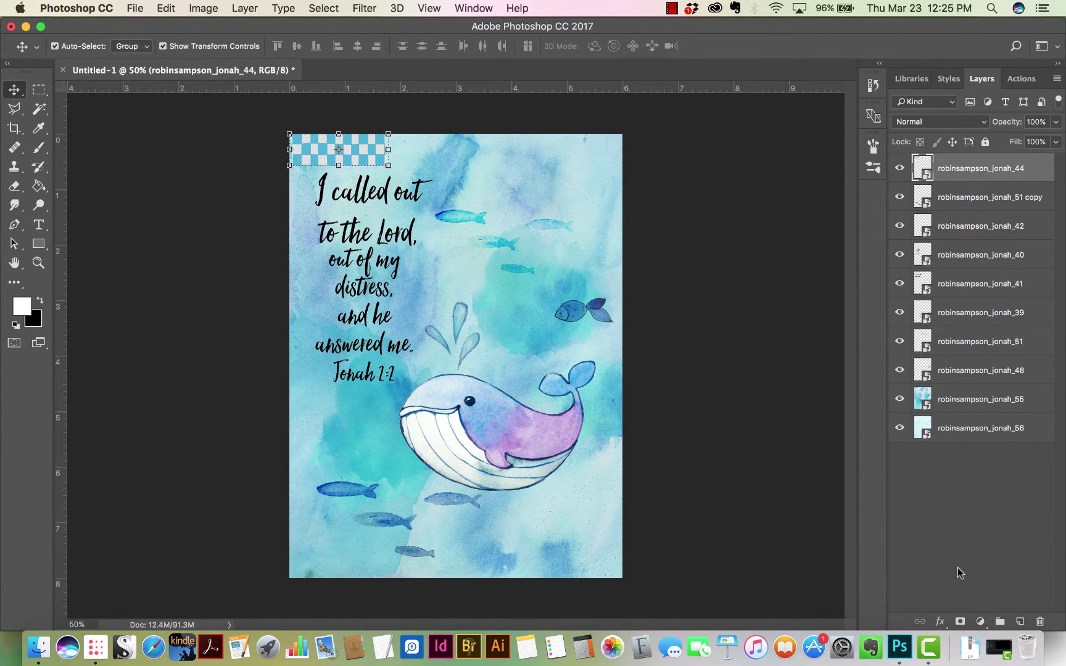
Add a drop shadow to the washi strip with size 5, then edit its distance
{"action": "left_click", "coordinate": [939, 621]}
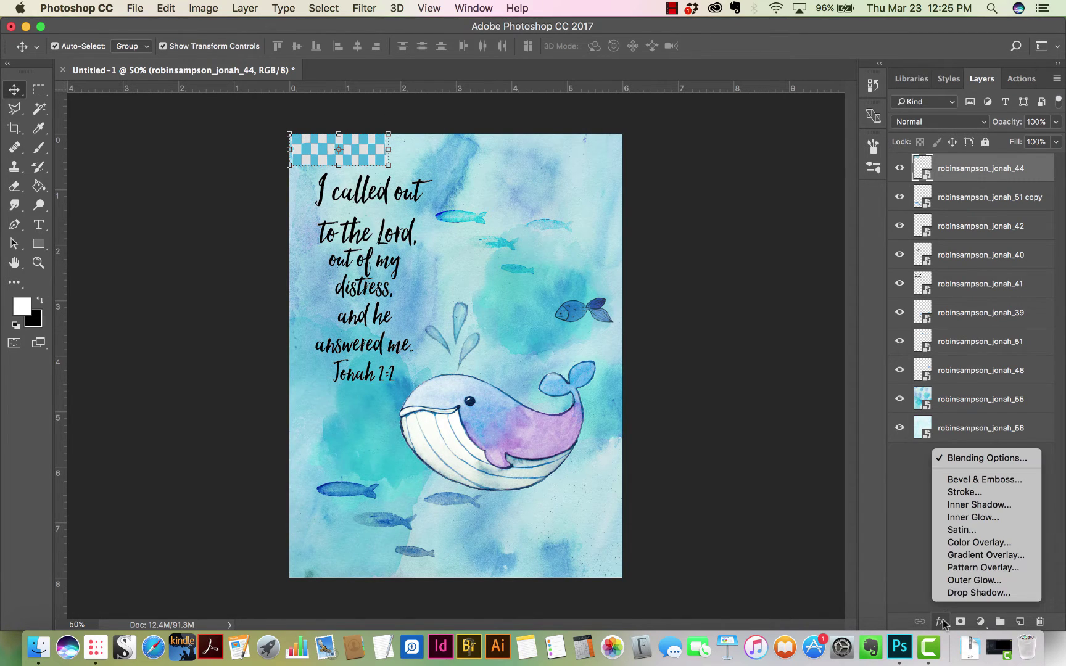
{"action": "left_click", "coordinate": [971, 593]}
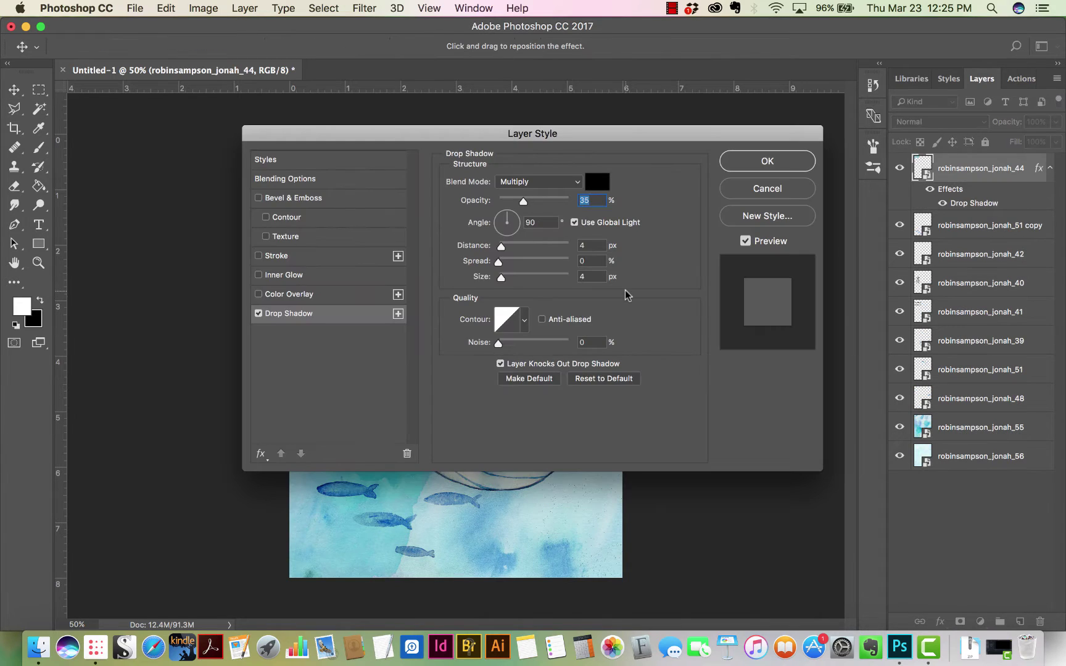
{"action": "left_click_drag", "start_coordinate": [573, 134], "coordinate": [544, 352]}
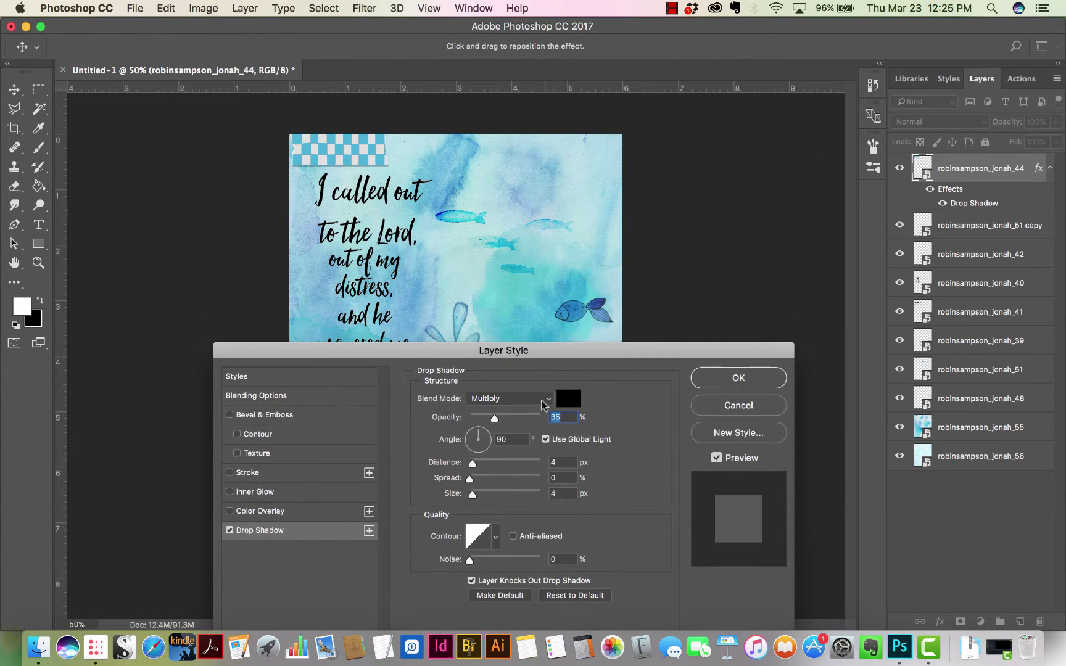
{"action": "double_click", "coordinate": [558, 492]}
{"action": "type", "text": "5"}
{"action": "double_click", "coordinate": [572, 462]}
Confirm the drop shadow settings, then add a small grid washi strip beside the checkered strip
{"action": "type", "text": "3"}
{"action": "left_click", "coordinate": [739, 377]}
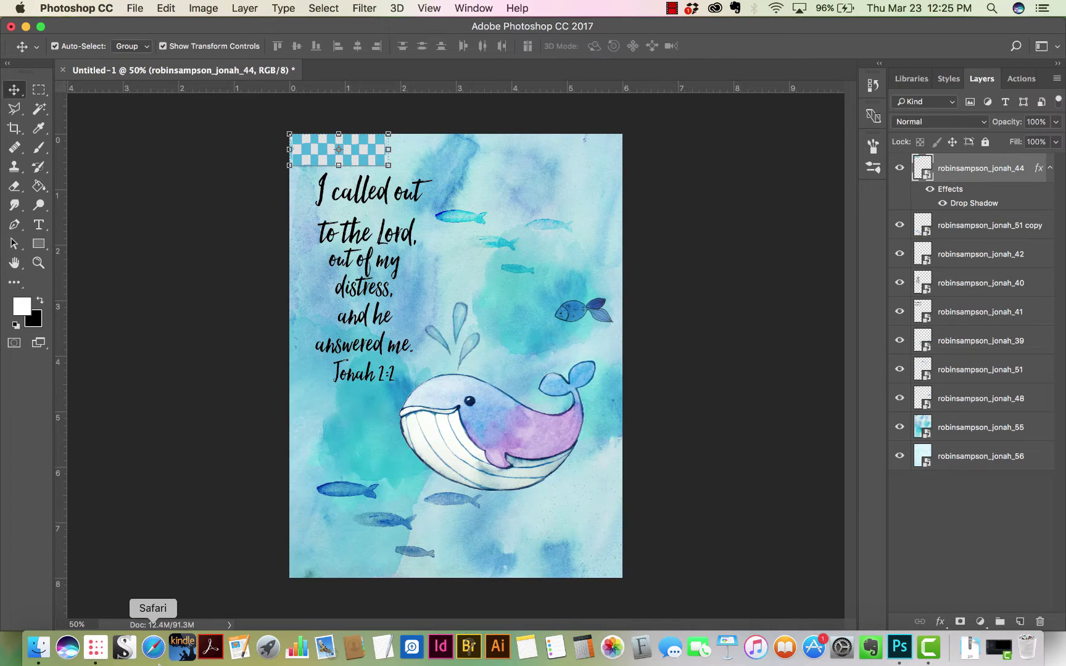
{"action": "left_click", "coordinate": [95, 648]}
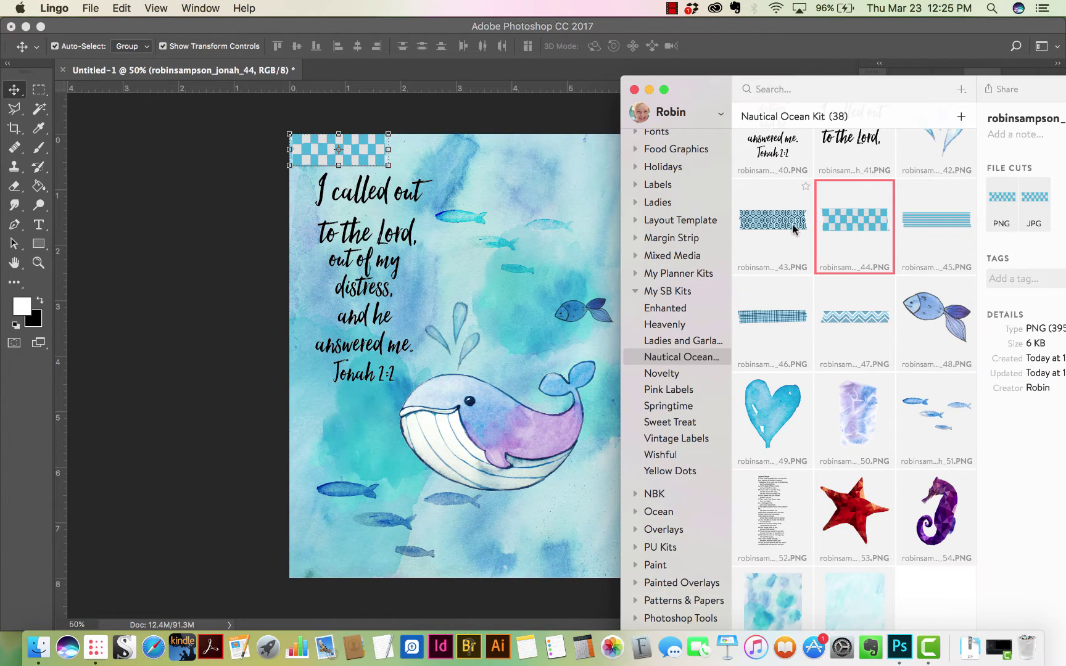
{"action": "left_click_drag", "start_coordinate": [793, 333], "coordinate": [501, 170]}
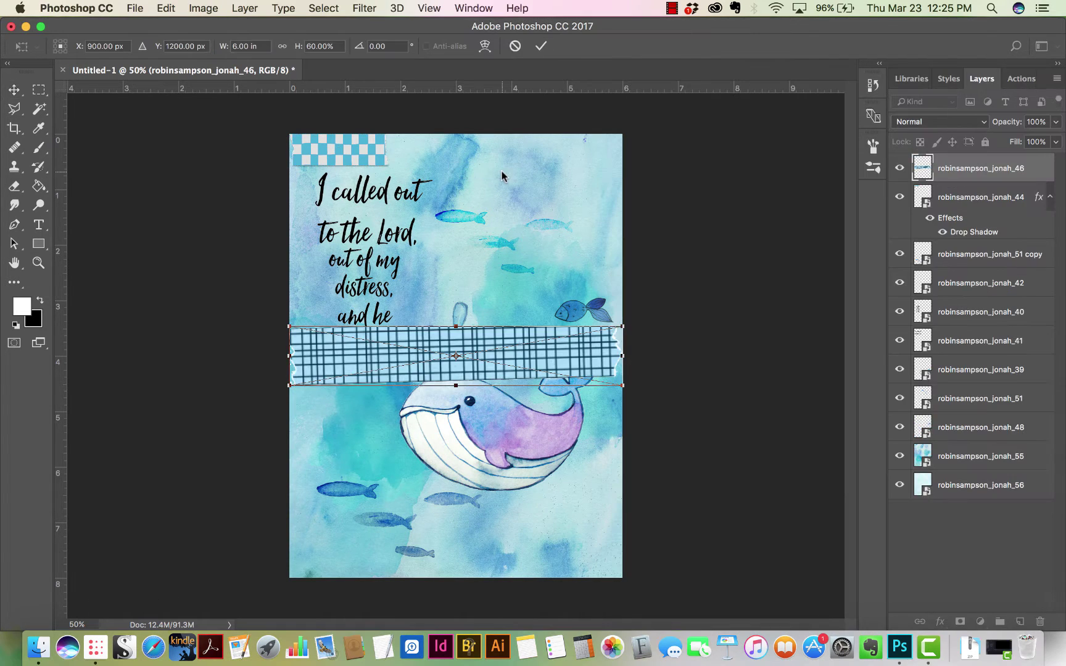
{"action": "left_click_drag", "start_coordinate": [622, 325], "coordinate": [516, 170]}
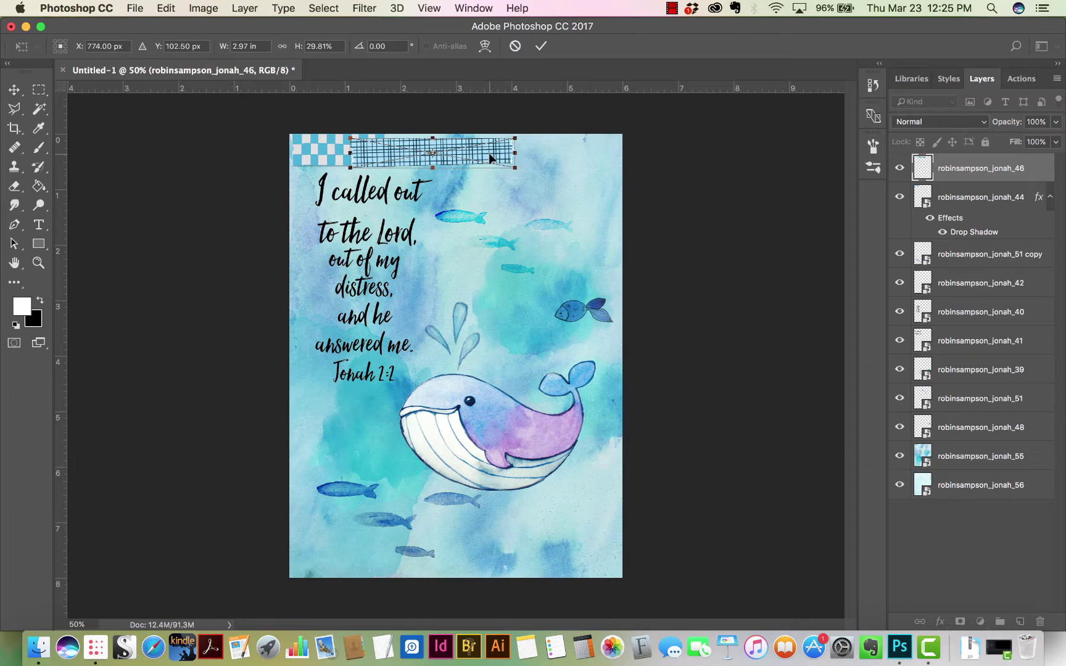
{"action": "key", "text": "Return"}
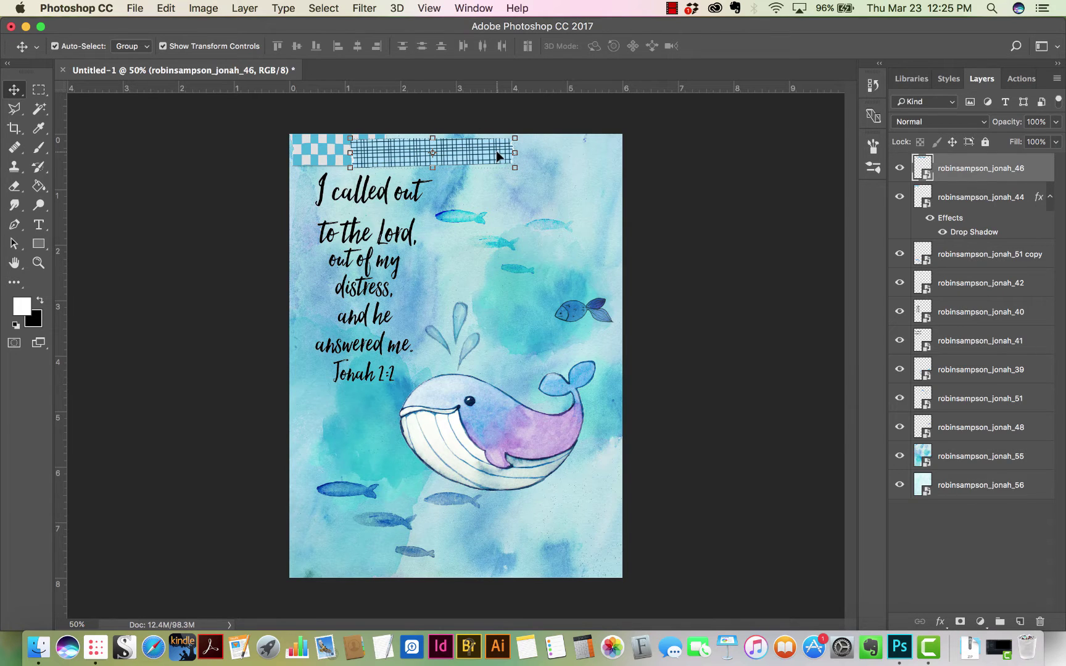
{"action": "left_click_drag", "start_coordinate": [454, 153], "coordinate": [459, 151]}
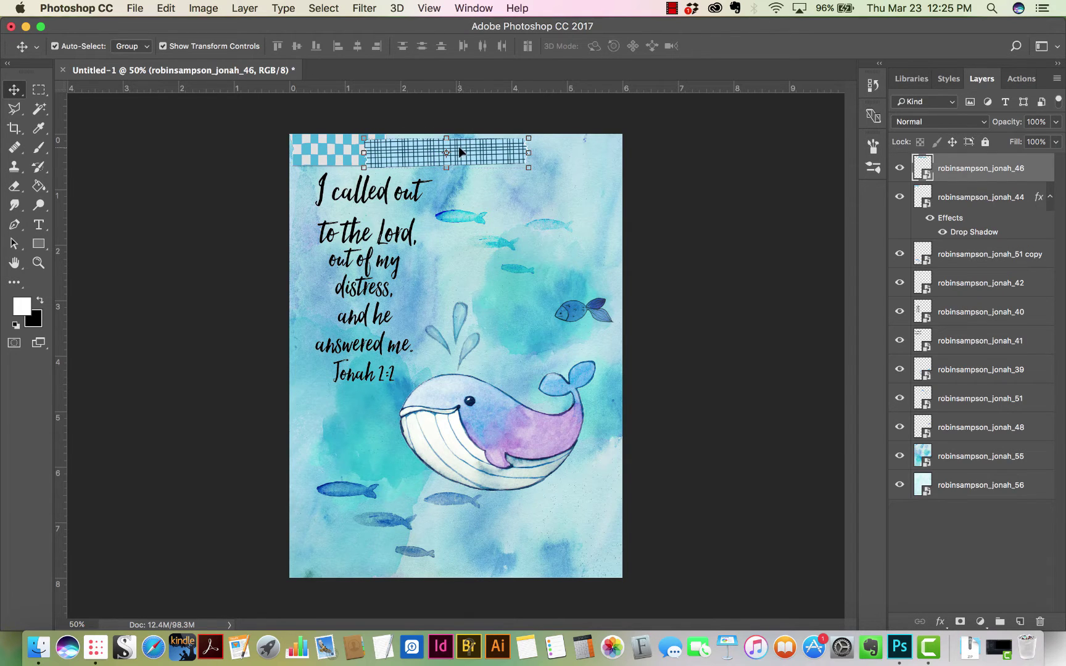
Copy the checkered strip's drop shadow layer style and paste it onto grid strip layer 46
{"action": "right_click", "coordinate": [1007, 198]}
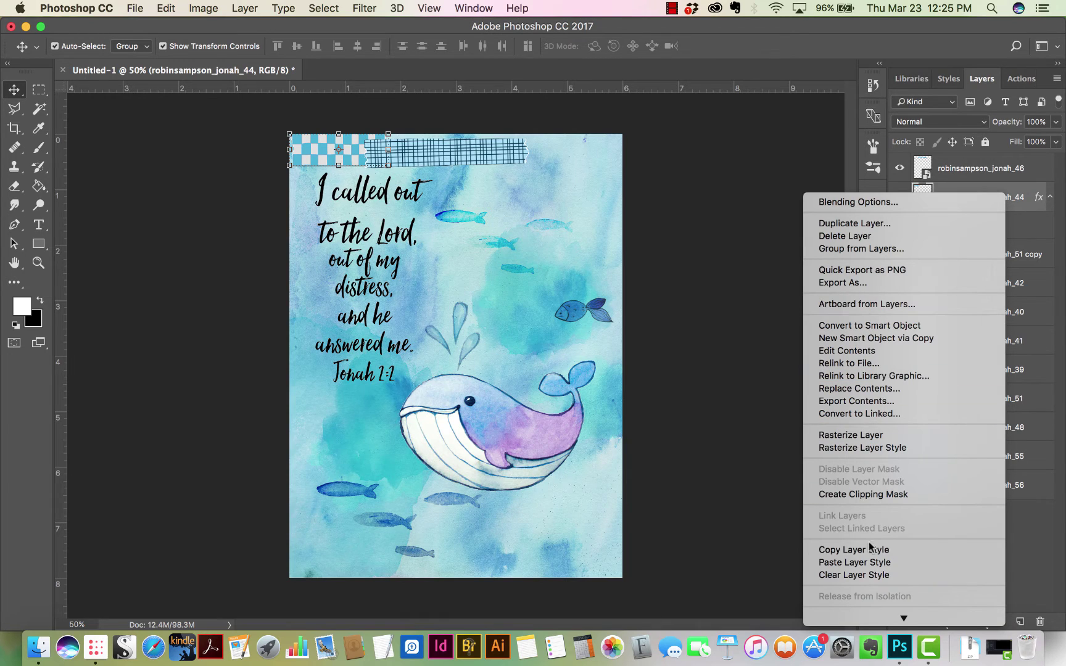
{"action": "left_click", "coordinate": [869, 548]}
{"action": "left_click", "coordinate": [990, 176]}
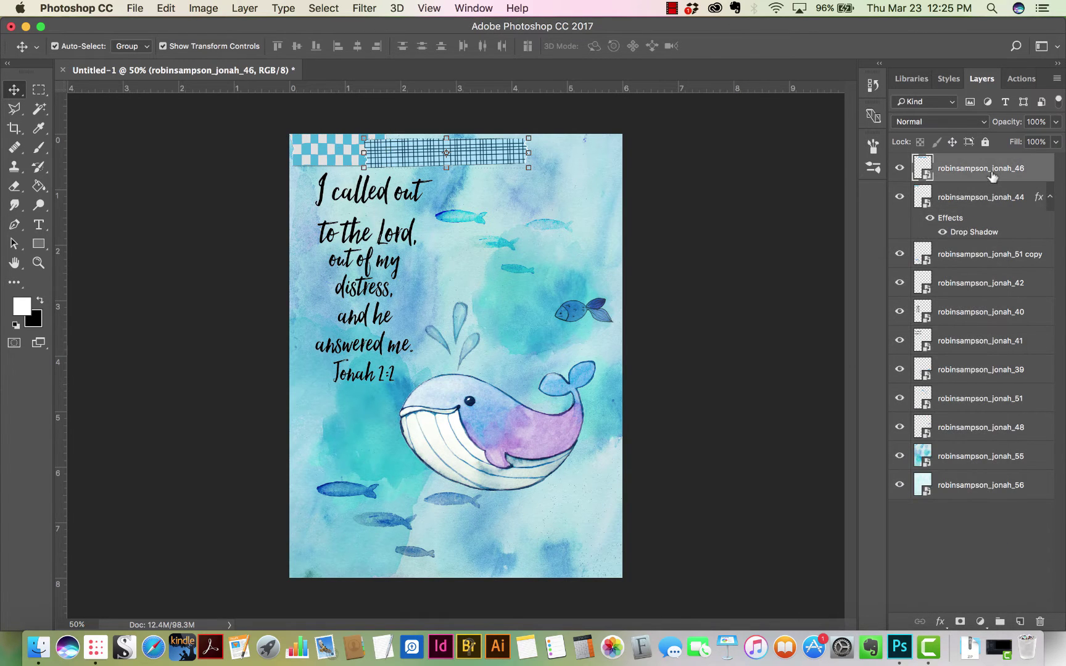
{"action": "right_click", "coordinate": [991, 176]}
{"action": "left_click", "coordinate": [864, 538]}
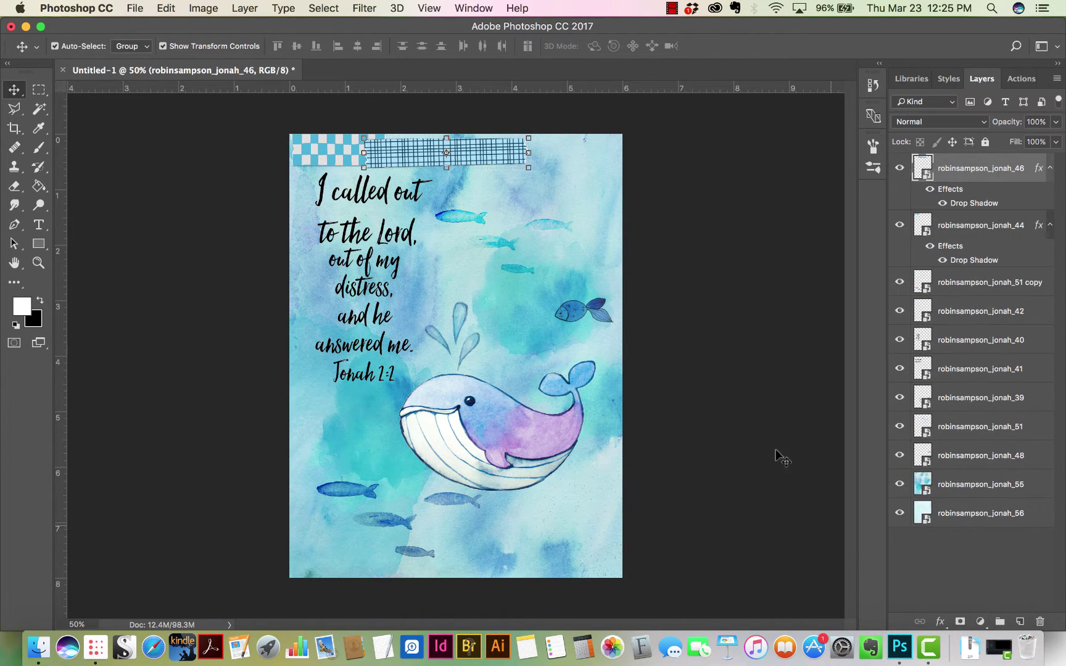
{"action": "left_click_drag", "start_coordinate": [539, 167], "coordinate": [536, 168]}
{"action": "key", "text": "Escape"}
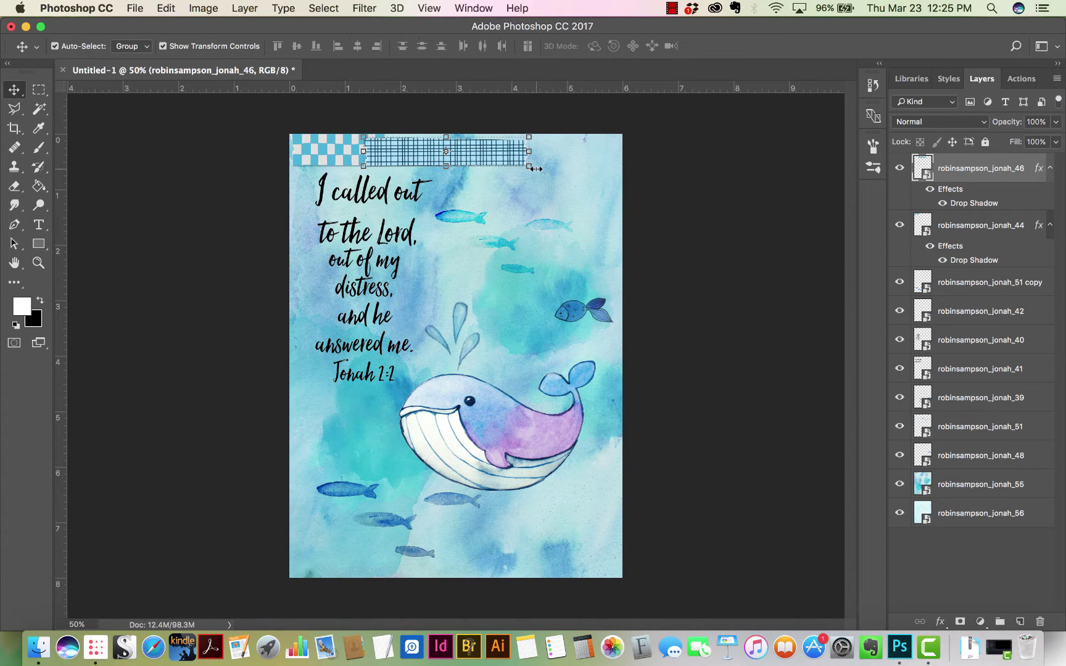
Add zigzag tape jonah_47, shrunk at the top right, and paste the drop shadow onto it
{"action": "left_click", "coordinate": [97, 645]}
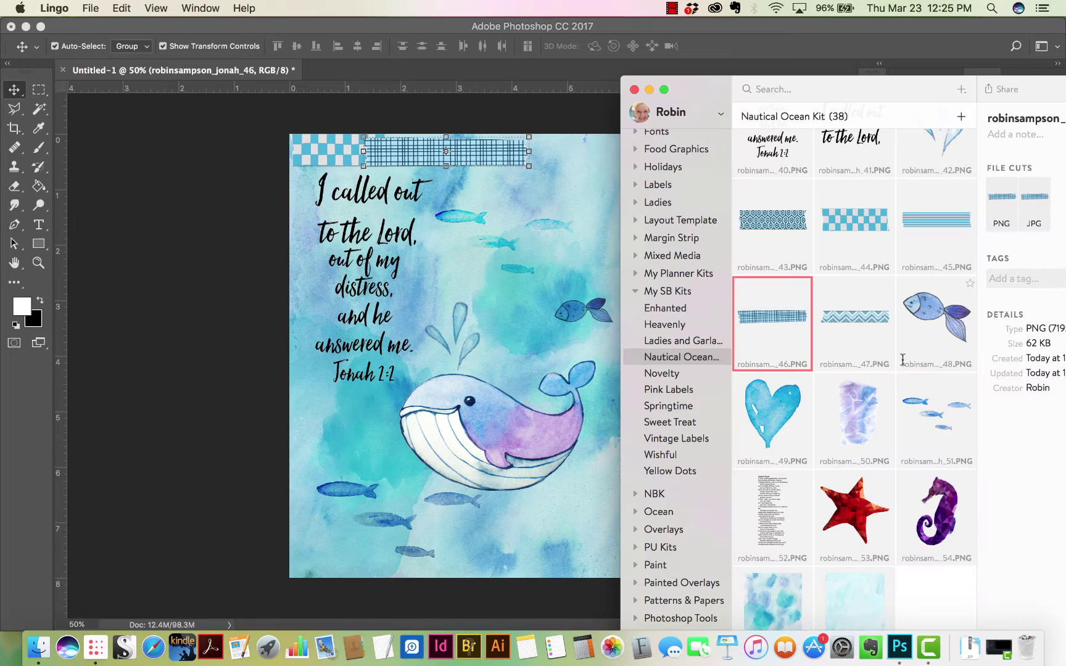
{"action": "left_click_drag", "start_coordinate": [865, 316], "coordinate": [438, 521]}
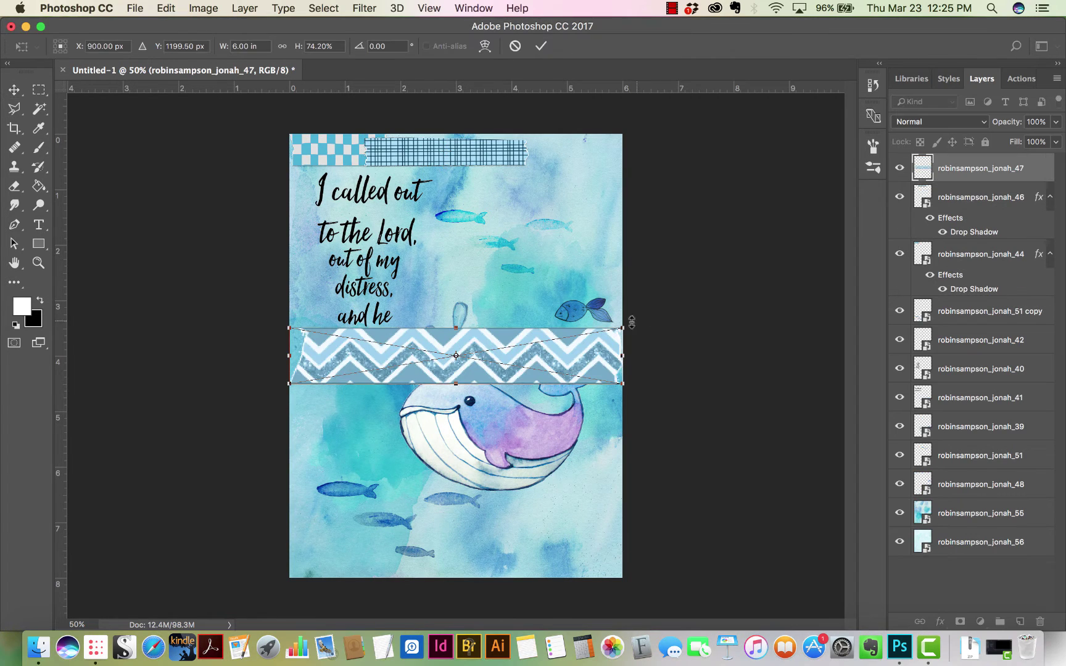
{"action": "left_click_drag", "start_coordinate": [603, 328], "coordinate": [593, 148]}
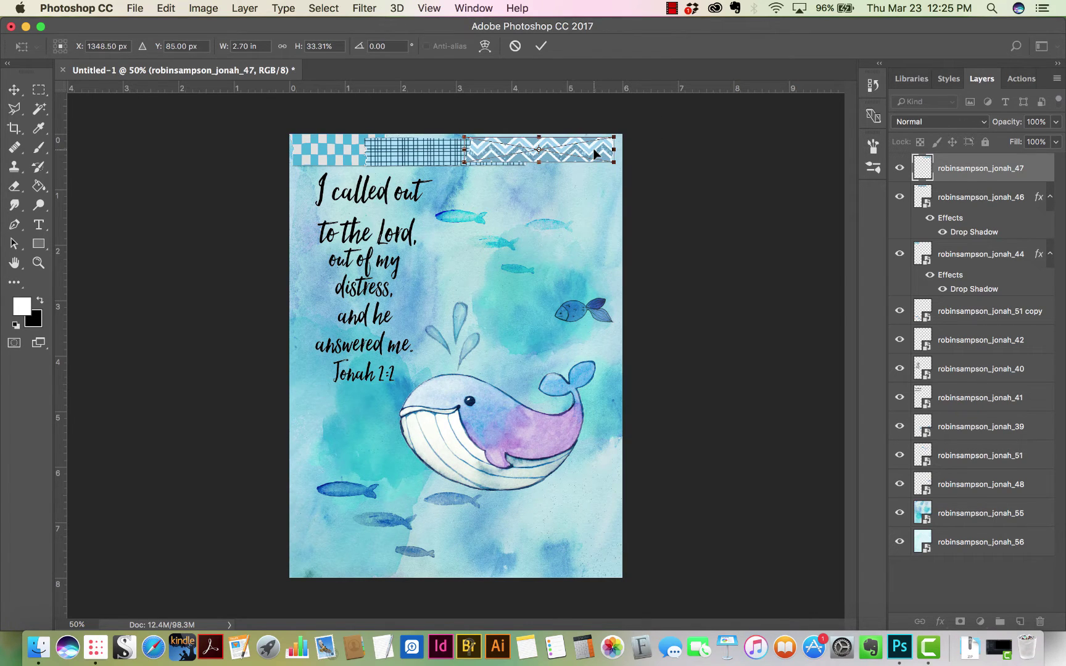
{"action": "key", "text": "Return"}
{"action": "right_click", "coordinate": [1009, 175]}
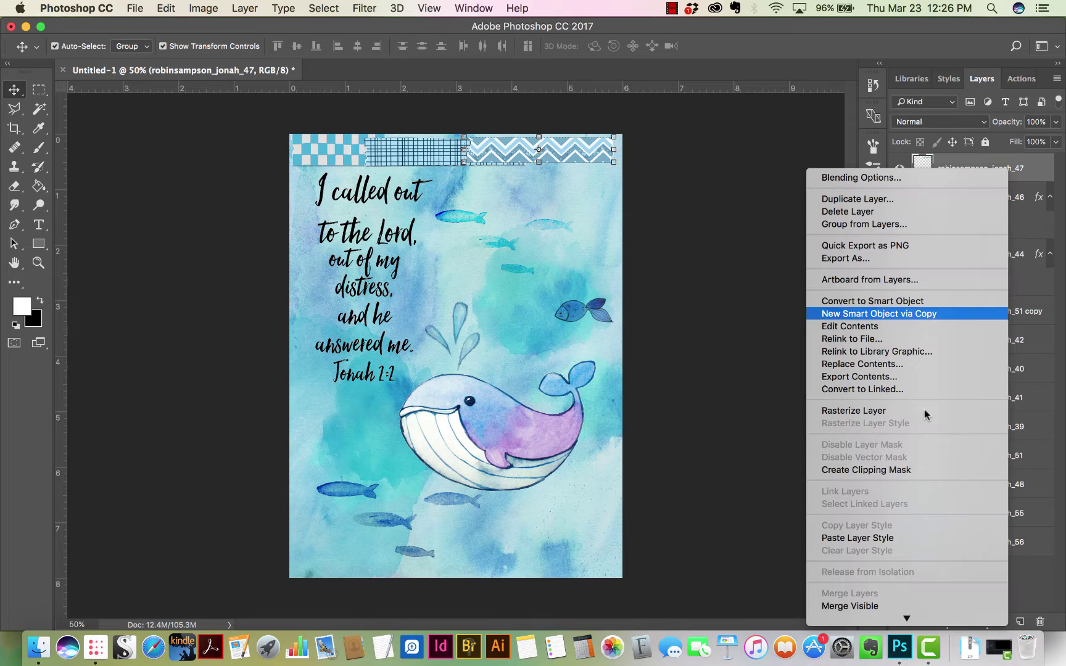
{"action": "left_click", "coordinate": [882, 538]}
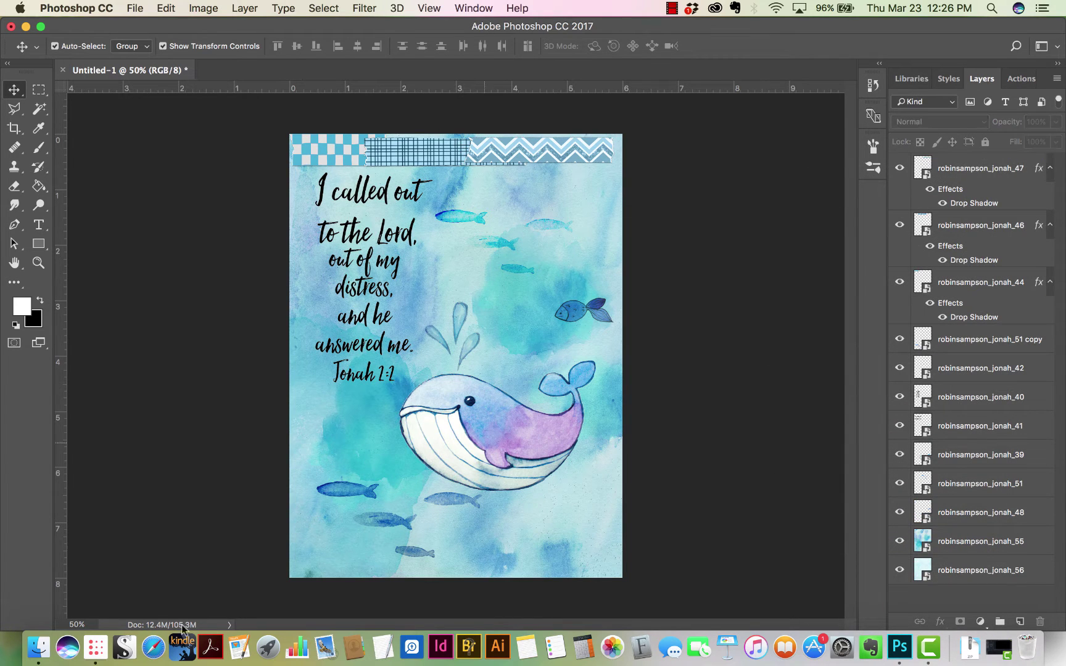
Add the red starfish (element 53), shrunk and placed left of the whale
{"action": "left_click", "coordinate": [92, 649]}
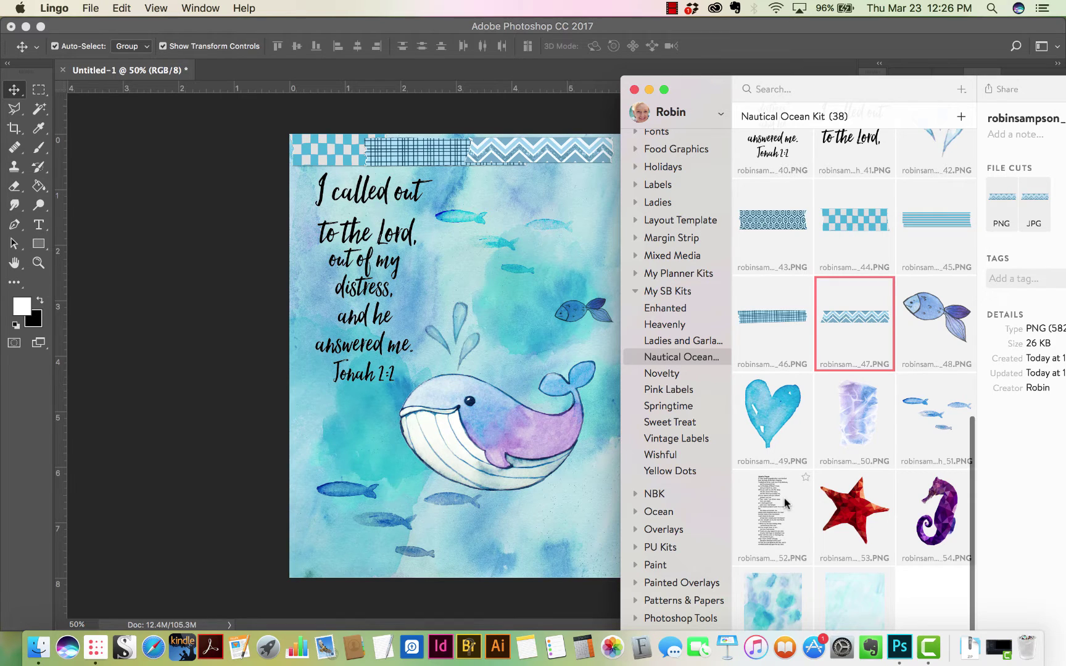
{"action": "left_click_drag", "start_coordinate": [854, 512], "coordinate": [362, 439]}
{"action": "left_click_drag", "start_coordinate": [533, 279], "coordinate": [352, 432]}
{"action": "key", "text": "Return"}
{"action": "left_click", "coordinate": [559, 512]}
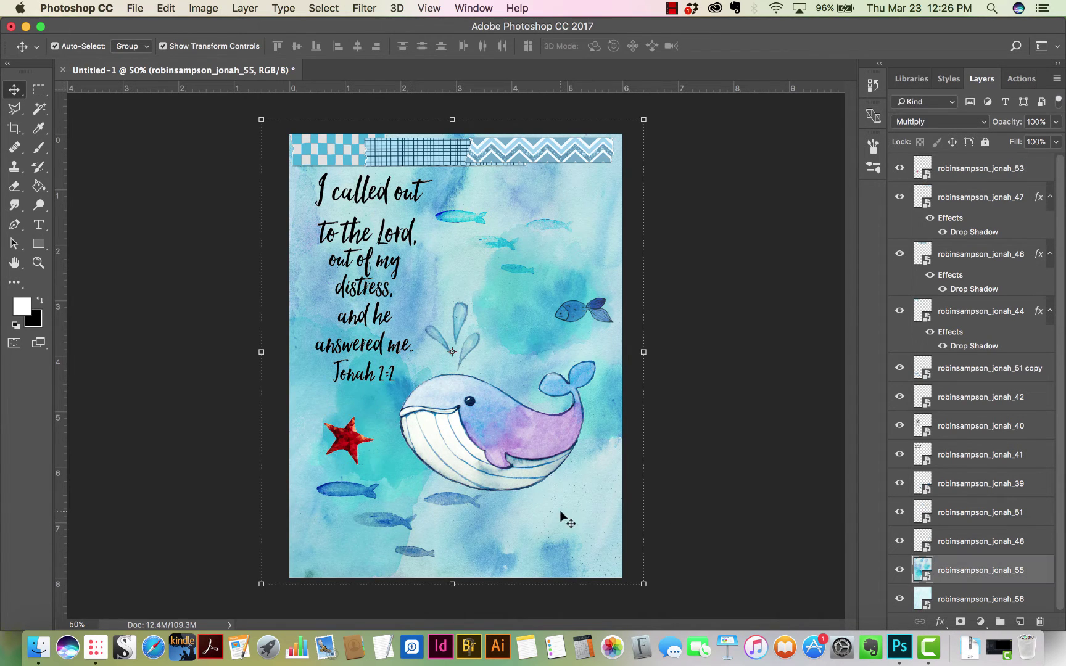
Add the purple seahorse (element 54) beside the upper-right fish, scaled down twice to small size
{"action": "left_click", "coordinate": [95, 646]}
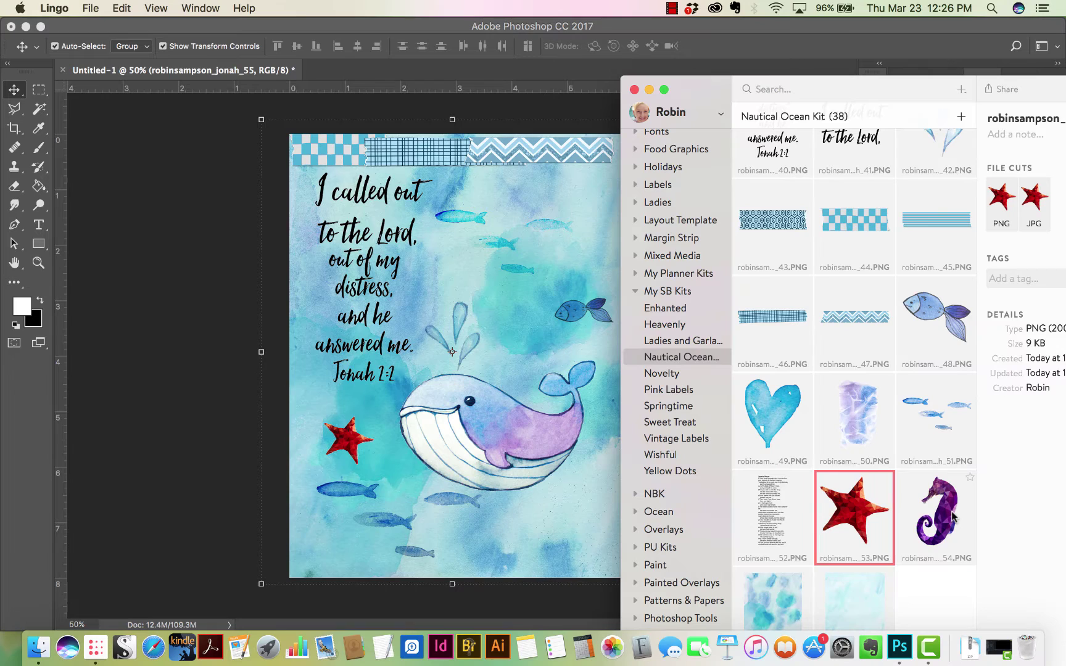
{"action": "left_click_drag", "start_coordinate": [937, 514], "coordinate": [582, 463]}
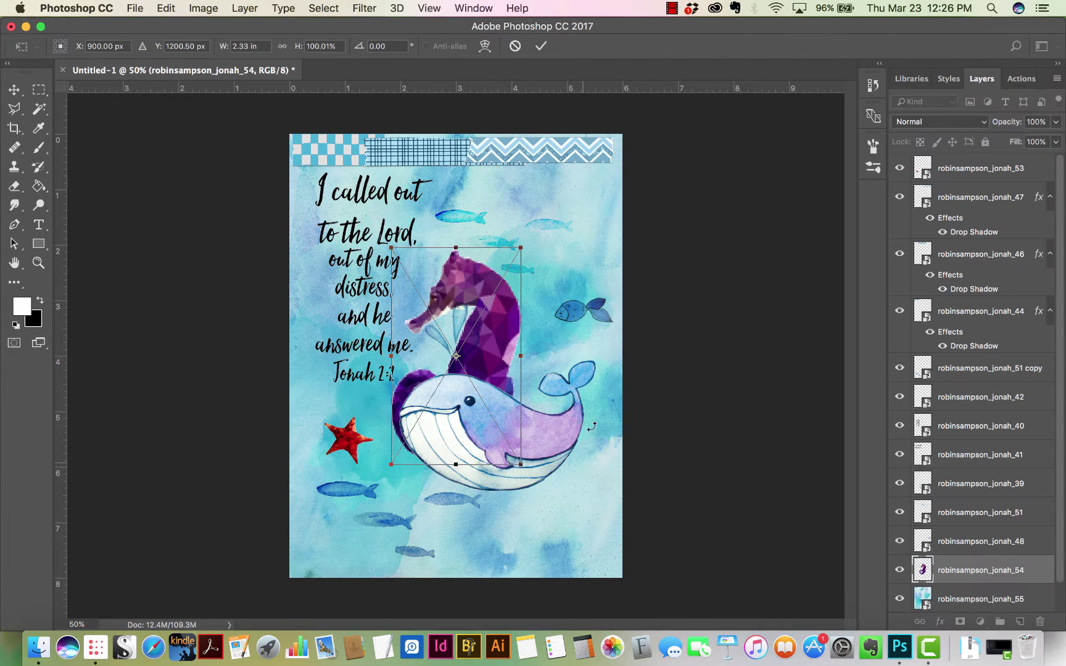
{"action": "left_click_drag", "start_coordinate": [516, 247], "coordinate": [534, 272]}
{"action": "key", "text": "Return"}
{"action": "key", "text": "ctrl+t"}
{"action": "key", "text": "Return"}
{"action": "left_click", "coordinate": [642, 233]}
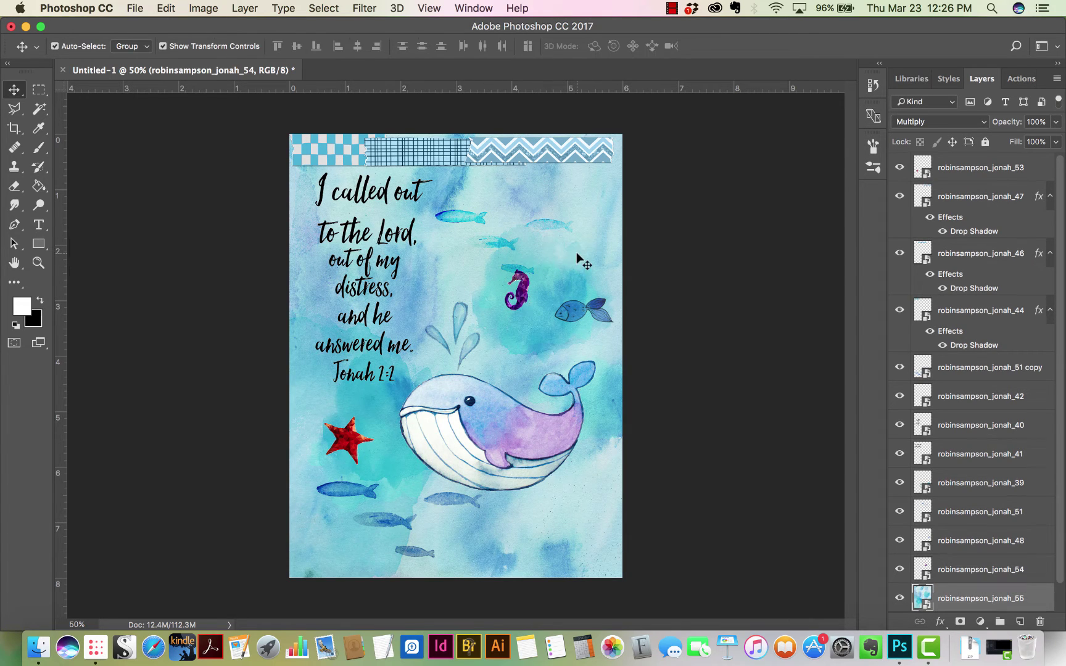
Add a narrow grid washi strip along the bottom edge and shift the small fish group up-left
{"action": "left_click", "coordinate": [95, 647]}
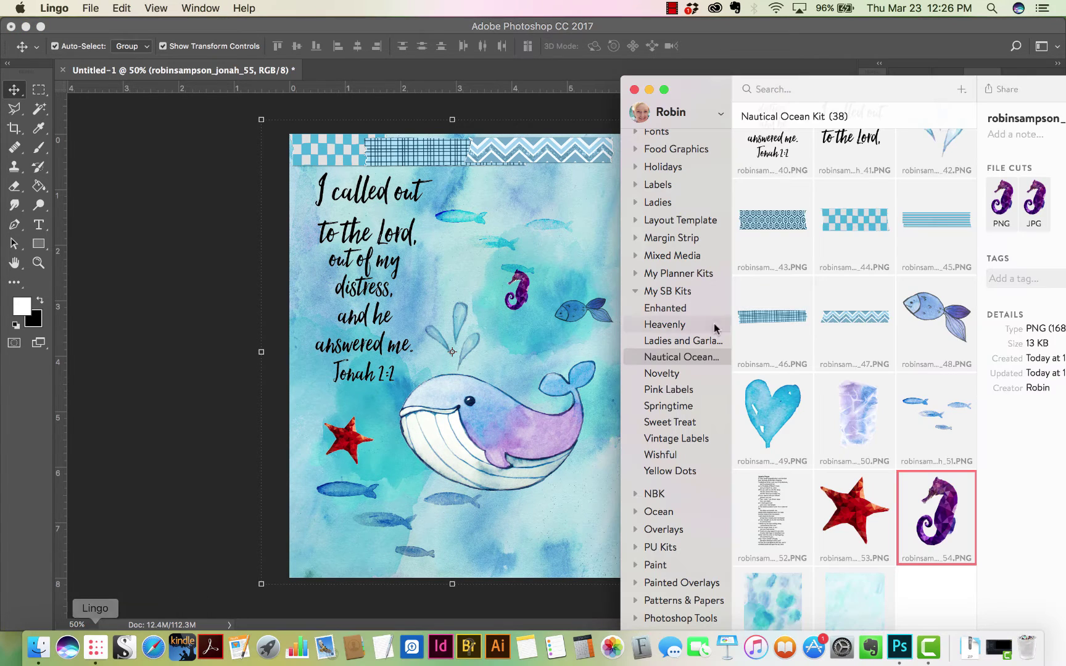
{"action": "left_click_drag", "start_coordinate": [784, 311], "coordinate": [400, 530]}
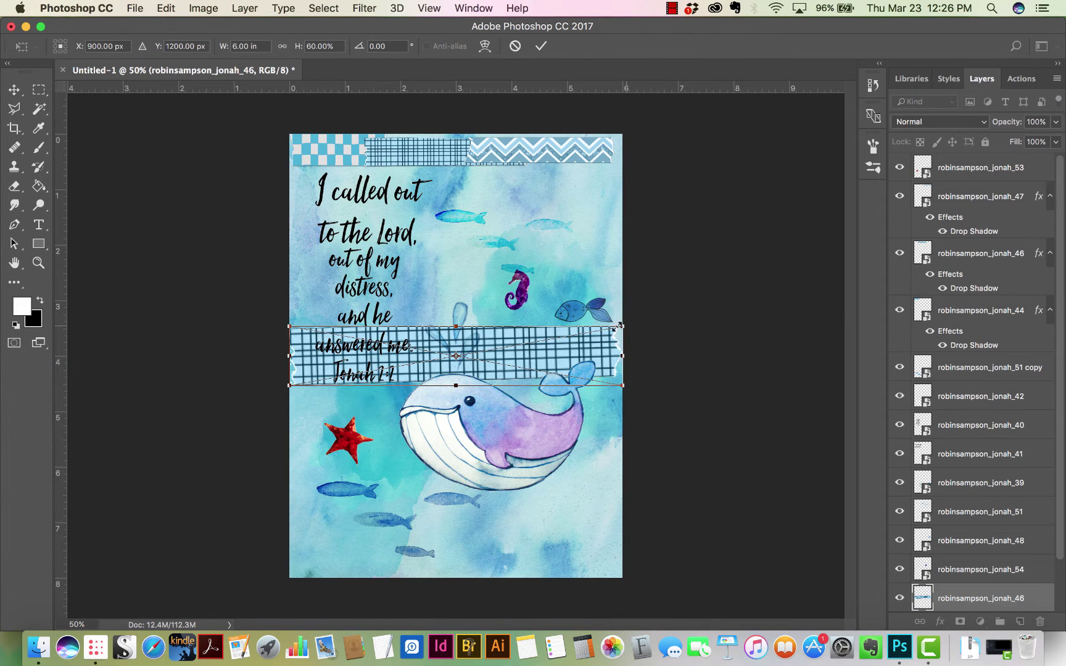
{"action": "left_click_drag", "start_coordinate": [619, 325], "coordinate": [467, 548]}
{"action": "key", "text": "Return"}
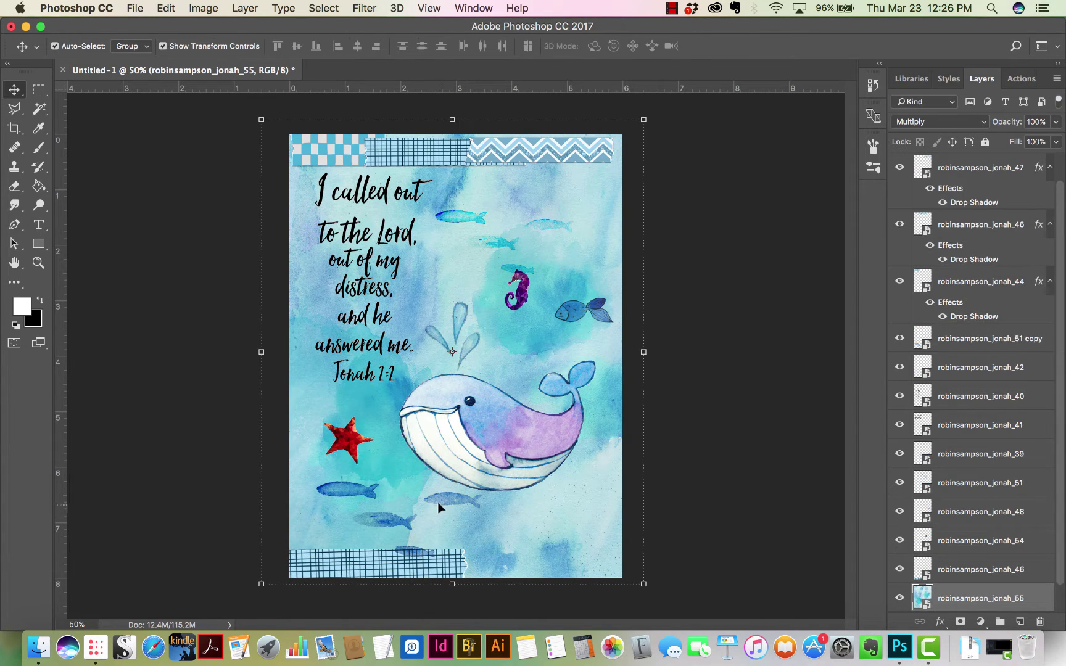
{"action": "left_click_drag", "start_coordinate": [441, 501], "coordinate": [419, 492]}
Commit the smaller fish group, then add striped tape jonah_45 at the bottom with the drop shadow
{"action": "key", "text": "Return"}
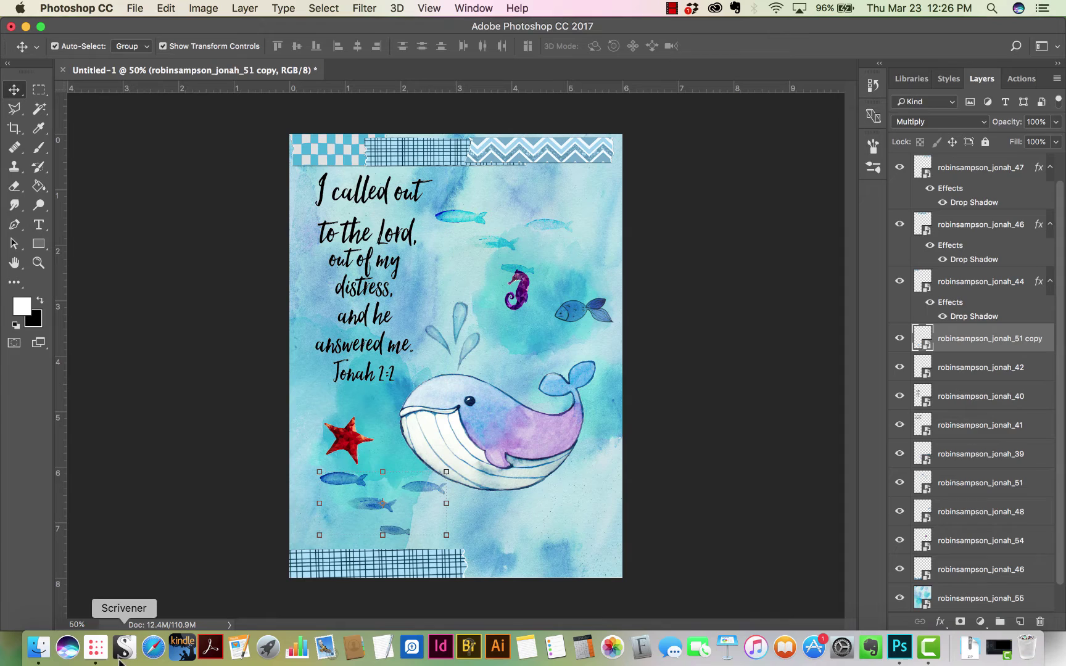
{"action": "left_click", "coordinate": [99, 648]}
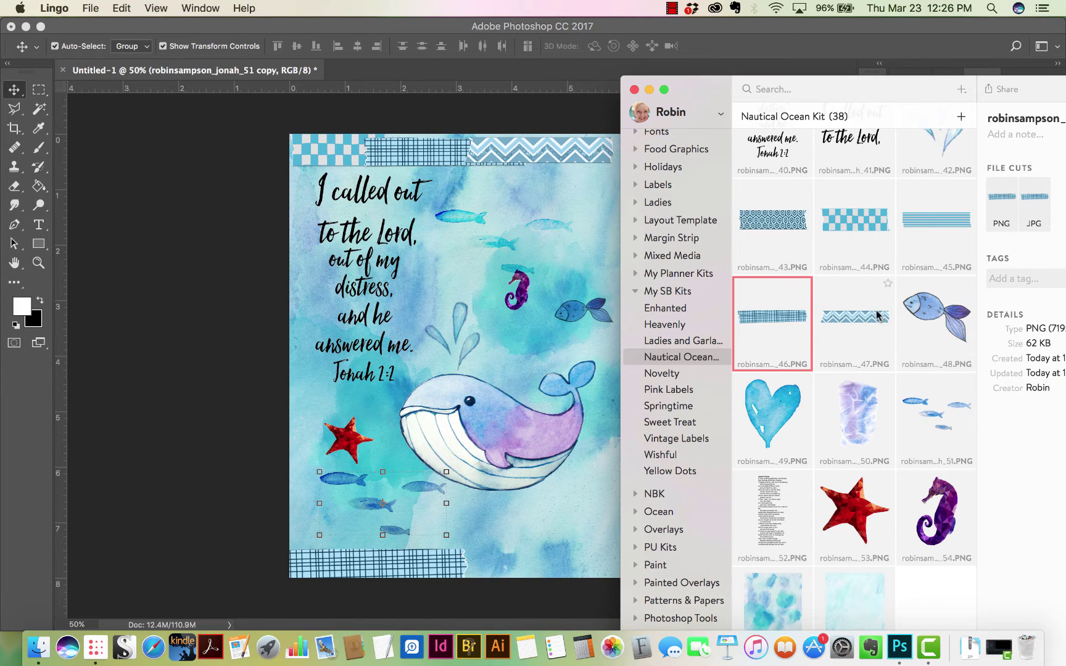
{"action": "left_click_drag", "start_coordinate": [929, 211], "coordinate": [506, 518]}
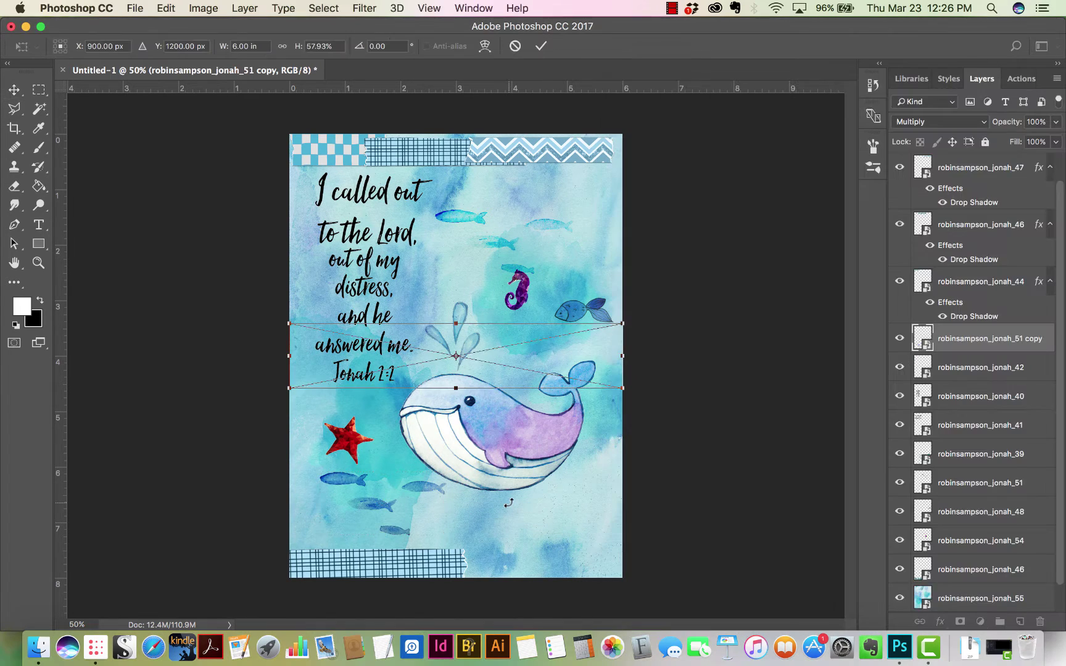
{"action": "left_click_drag", "start_coordinate": [623, 322], "coordinate": [518, 551]}
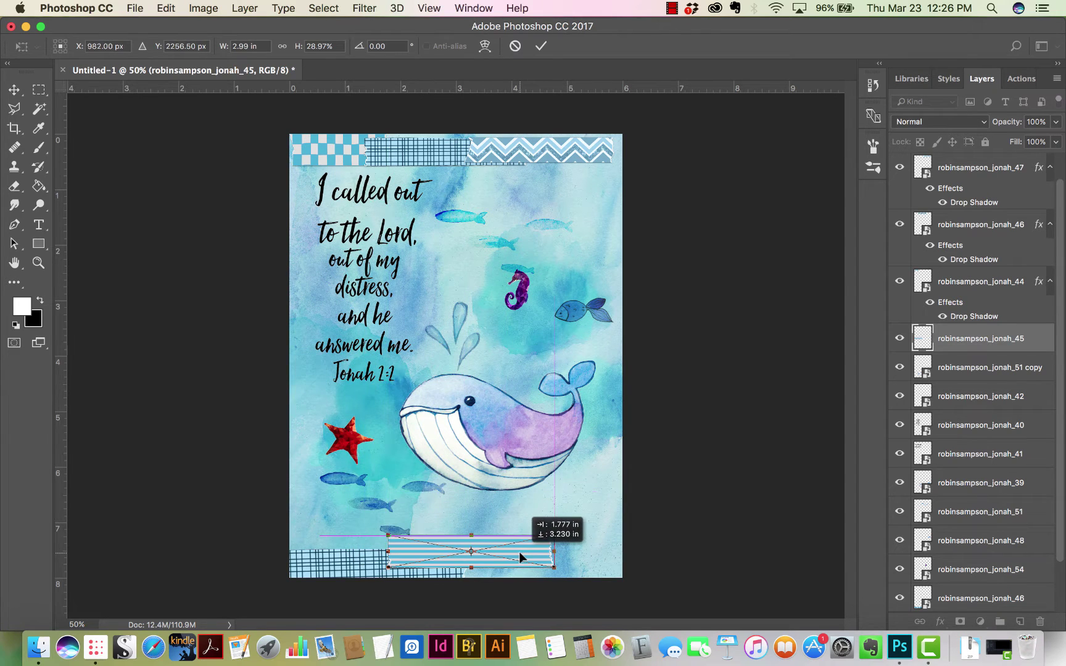
{"action": "key", "text": "Return"}
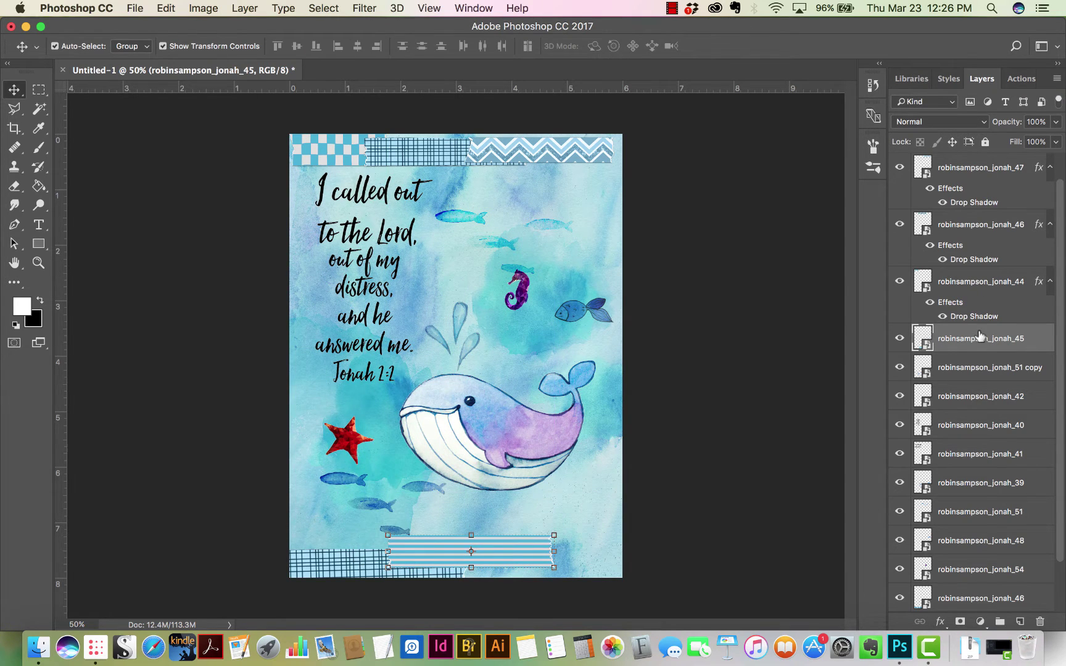
{"action": "right_click", "coordinate": [980, 335]}
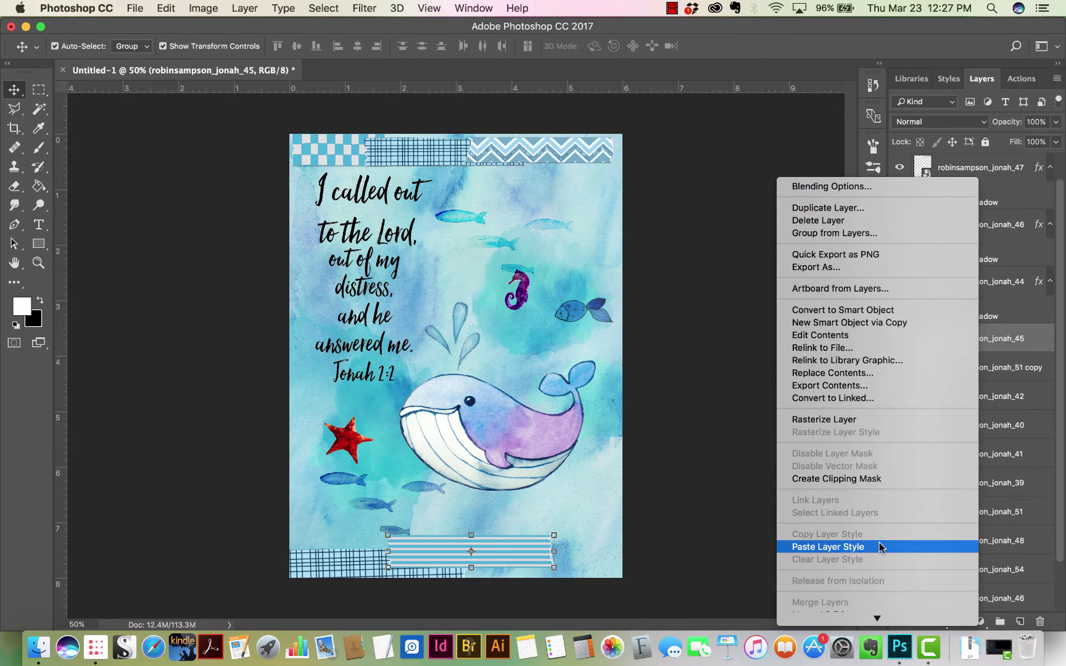
{"action": "left_click", "coordinate": [880, 546]}
{"action": "left_click_drag", "start_coordinate": [498, 547], "coordinate": [502, 555]}
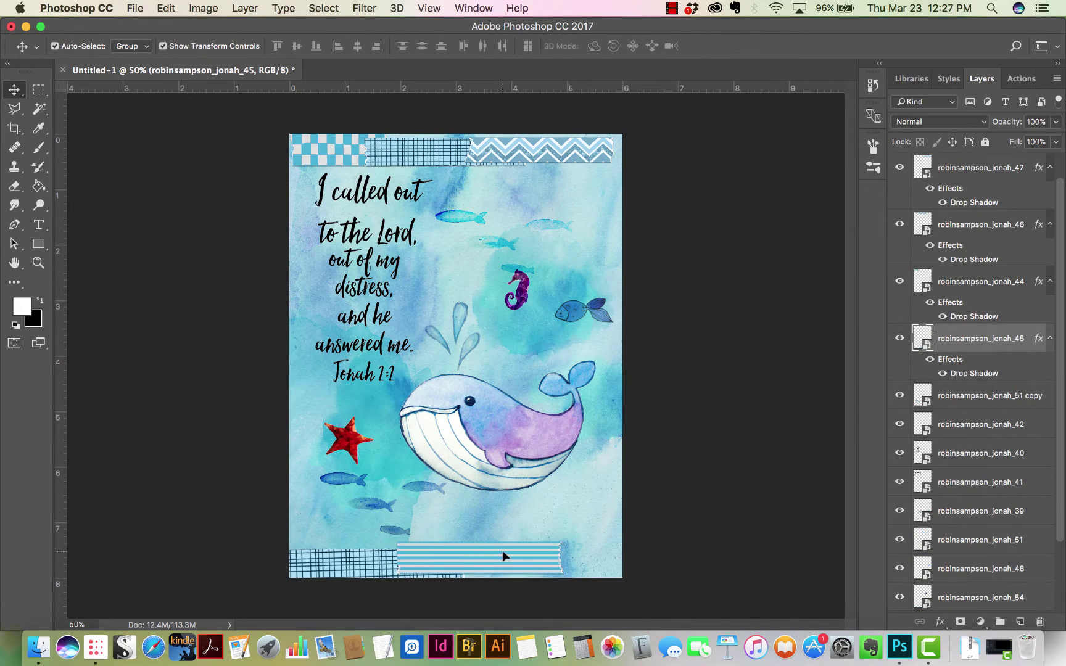
Place torn purple paper jonah_50, scaled down and positioned over the verse at upper left
{"action": "left_click", "coordinate": [95, 646]}
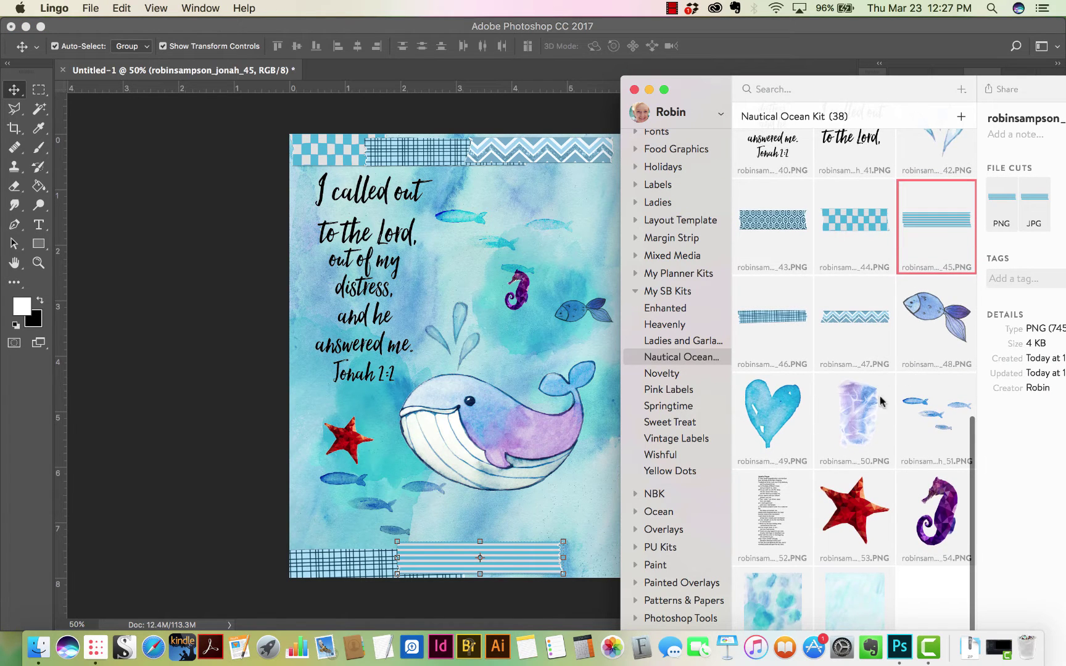
{"action": "left_click_drag", "start_coordinate": [856, 420], "coordinate": [382, 229]}
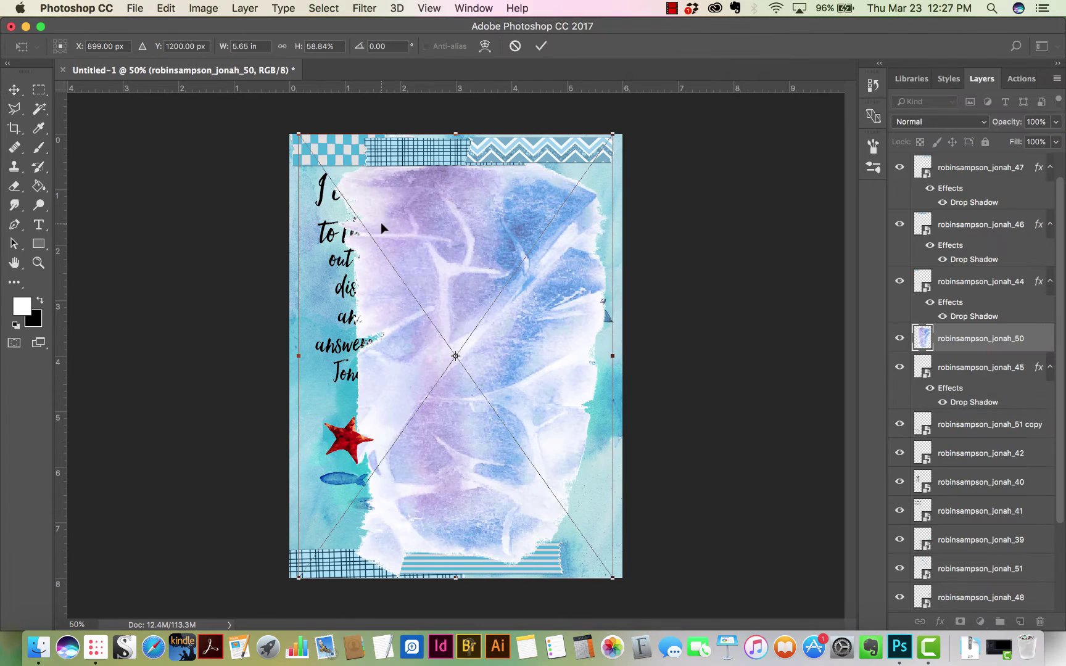
{"action": "left_click_drag", "start_coordinate": [613, 134], "coordinate": [463, 344]}
{"action": "left_click_drag", "start_coordinate": [428, 396], "coordinate": [408, 216]}
{"action": "key", "text": "Return"}
Move the torn paper layer below the verse text layers
{"action": "double_click", "coordinate": [995, 338]}
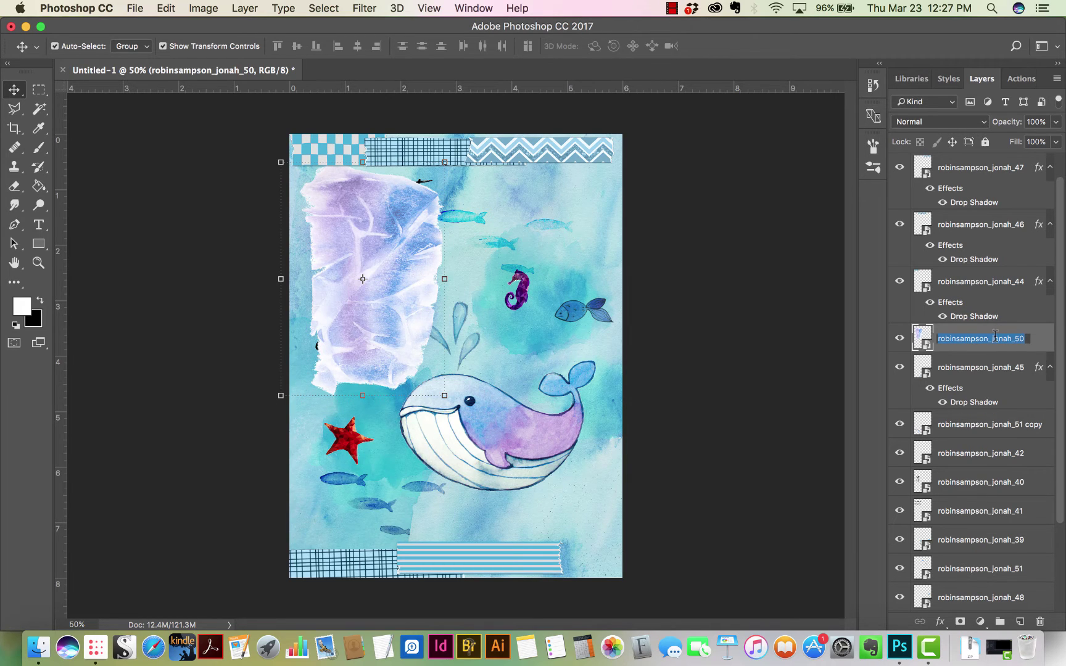
{"action": "left_click", "coordinate": [917, 341]}
{"action": "left_click_drag", "start_coordinate": [956, 336], "coordinate": [947, 546]}
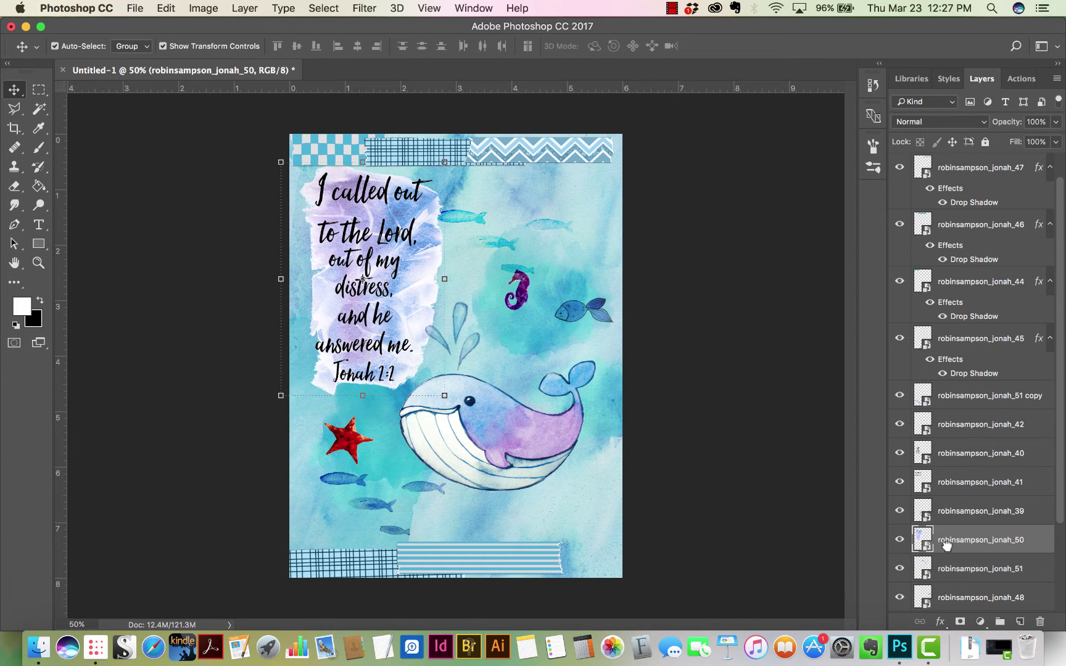
Try Multiply at 57% on the torn paper, then settle on Lighten blending at 42% opacity
{"action": "left_click", "coordinate": [960, 122]}
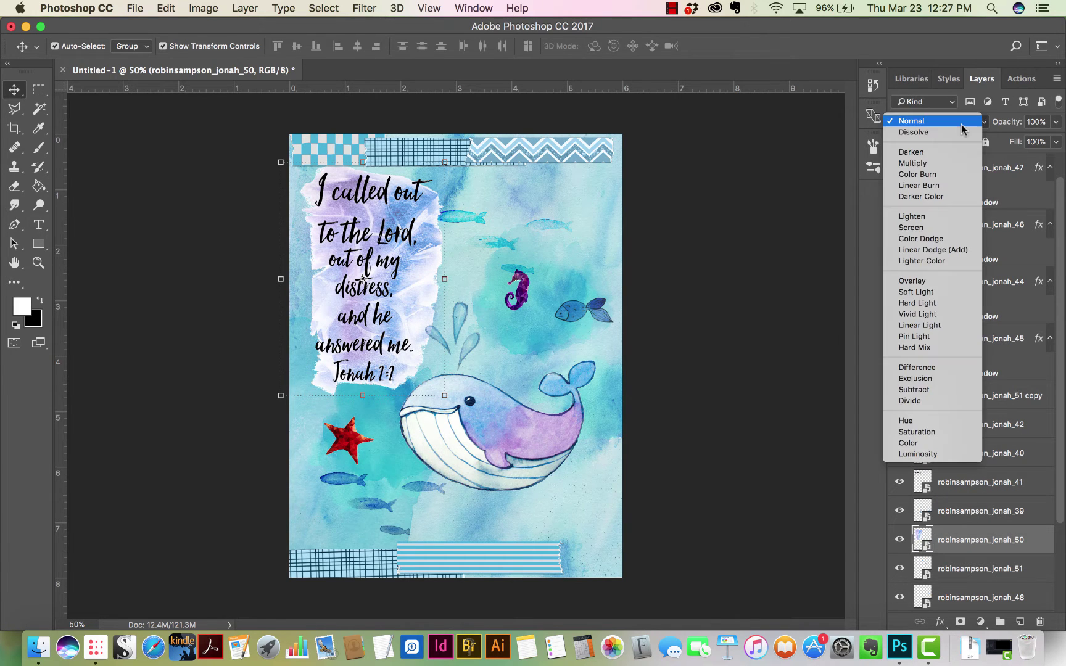
{"action": "left_click", "coordinate": [950, 164]}
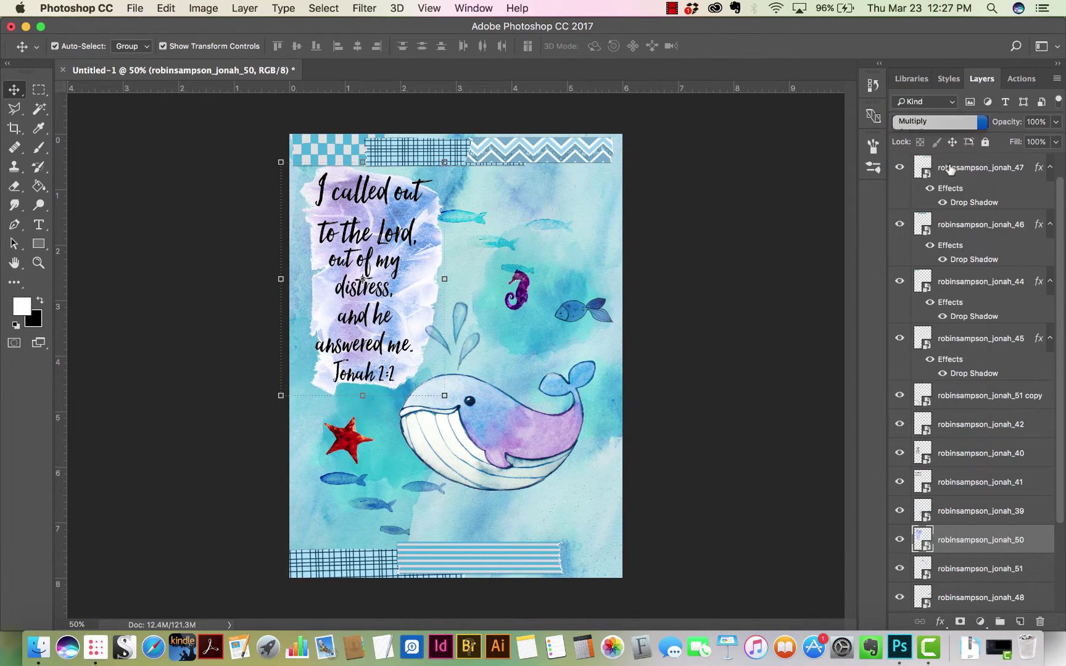
{"action": "left_click", "coordinate": [1056, 123]}
{"action": "left_click", "coordinate": [1025, 137]}
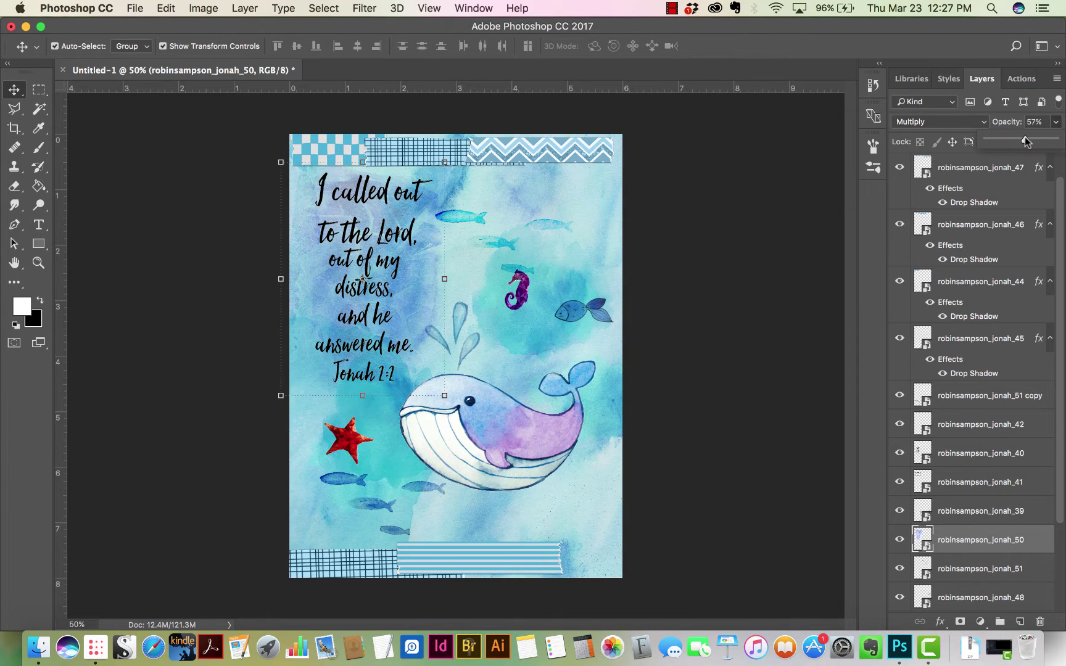
{"action": "left_click", "coordinate": [985, 122]}
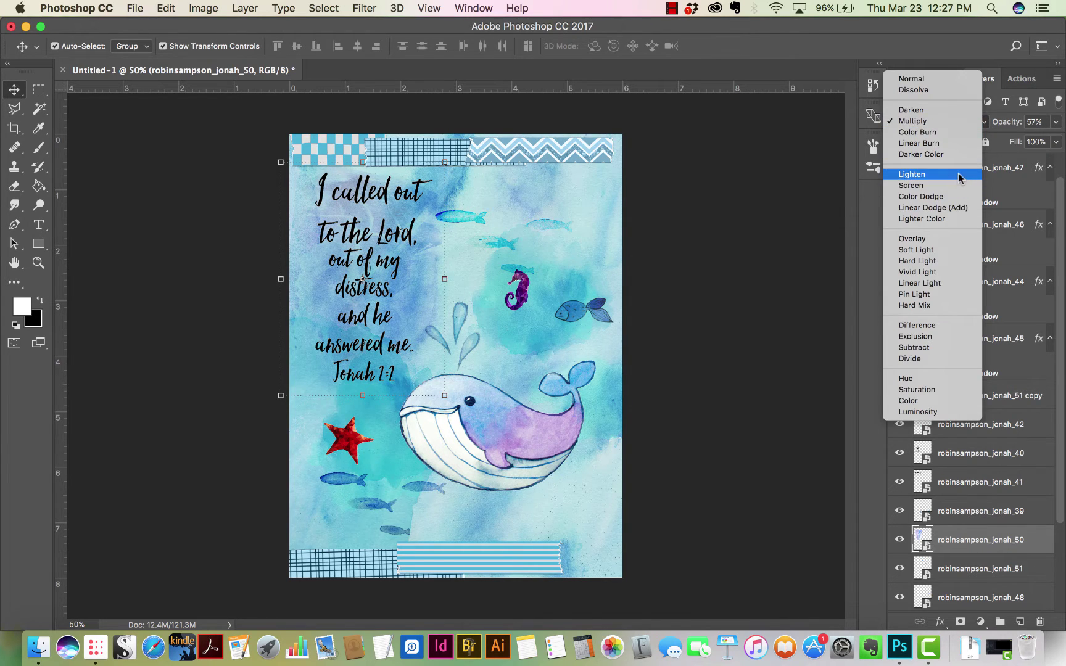
{"action": "left_click", "coordinate": [957, 173]}
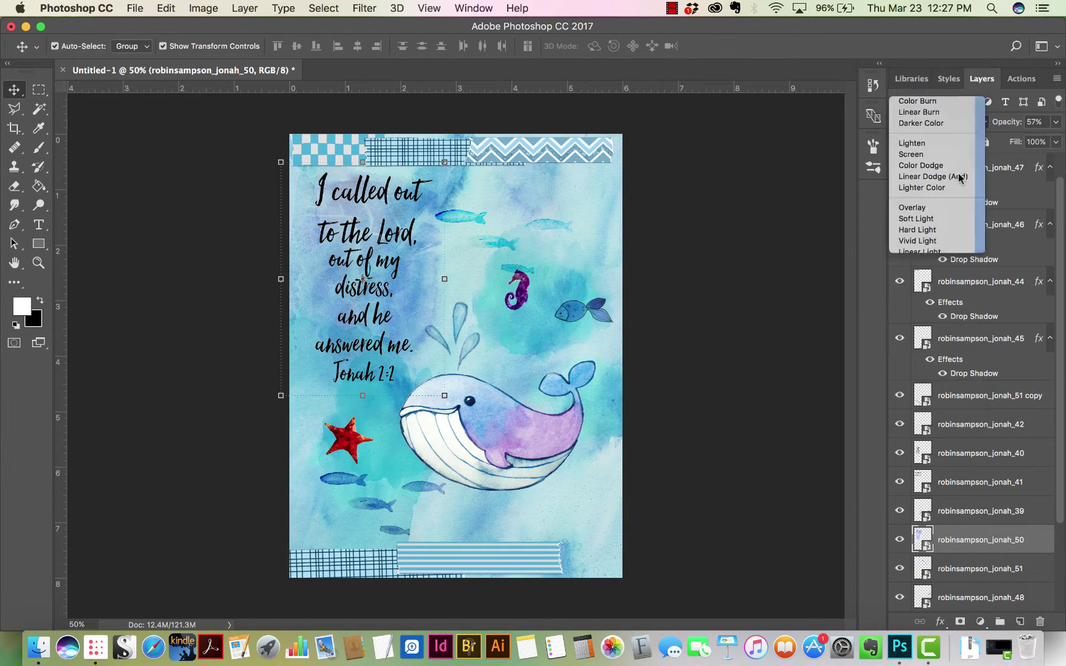
{"action": "left_click", "coordinate": [1056, 123]}
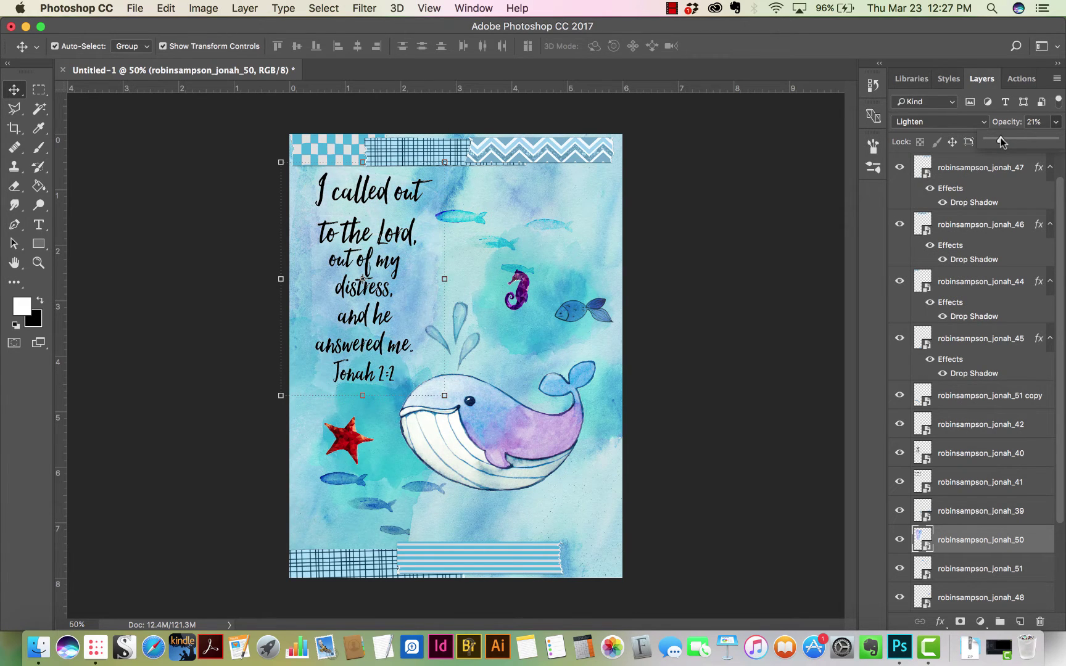
{"action": "left_click_drag", "start_coordinate": [1018, 141], "coordinate": [1016, 140]}
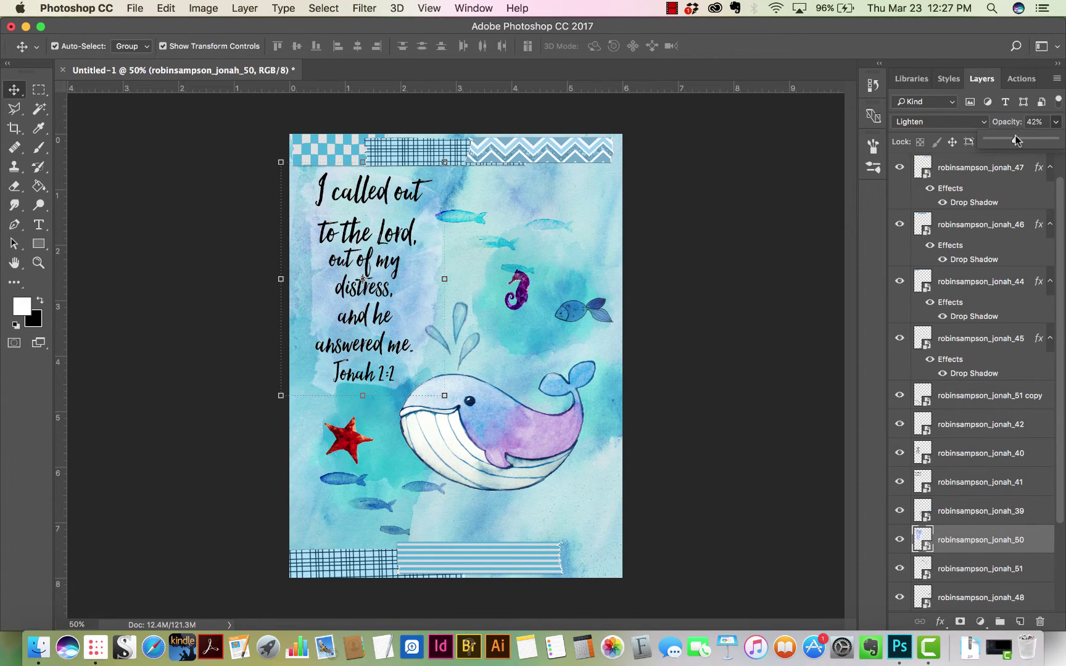
{"action": "left_click", "coordinate": [591, 189]}
Paste the drop shadow onto the torn paper and restore Lighten blending at 42% opacity
{"action": "left_click", "coordinate": [697, 288]}
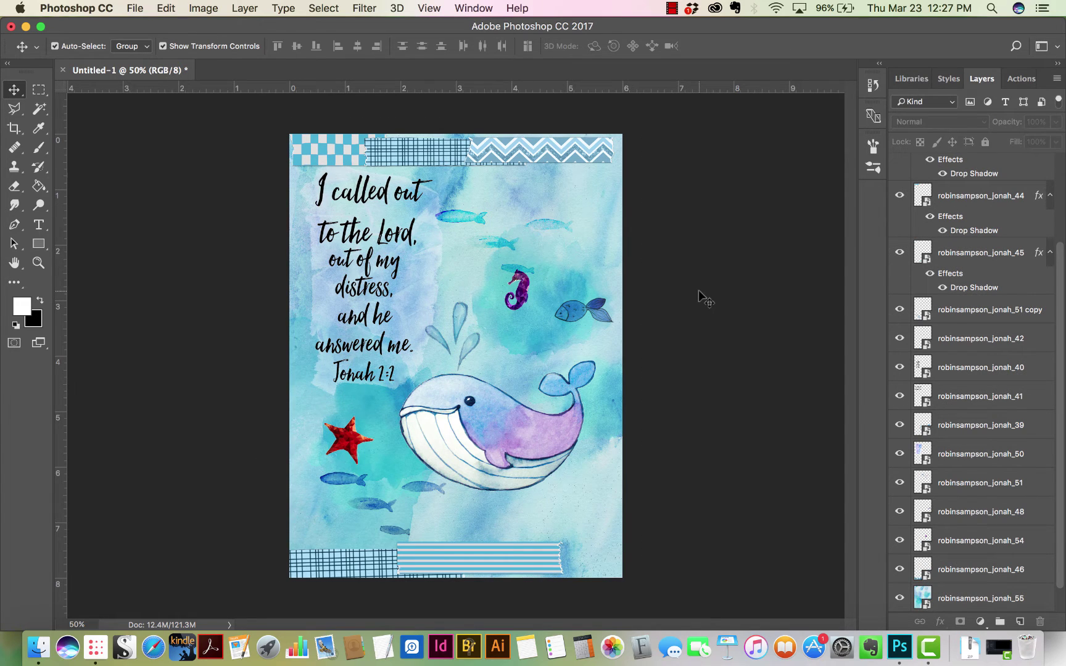
{"action": "left_click", "coordinate": [407, 274]}
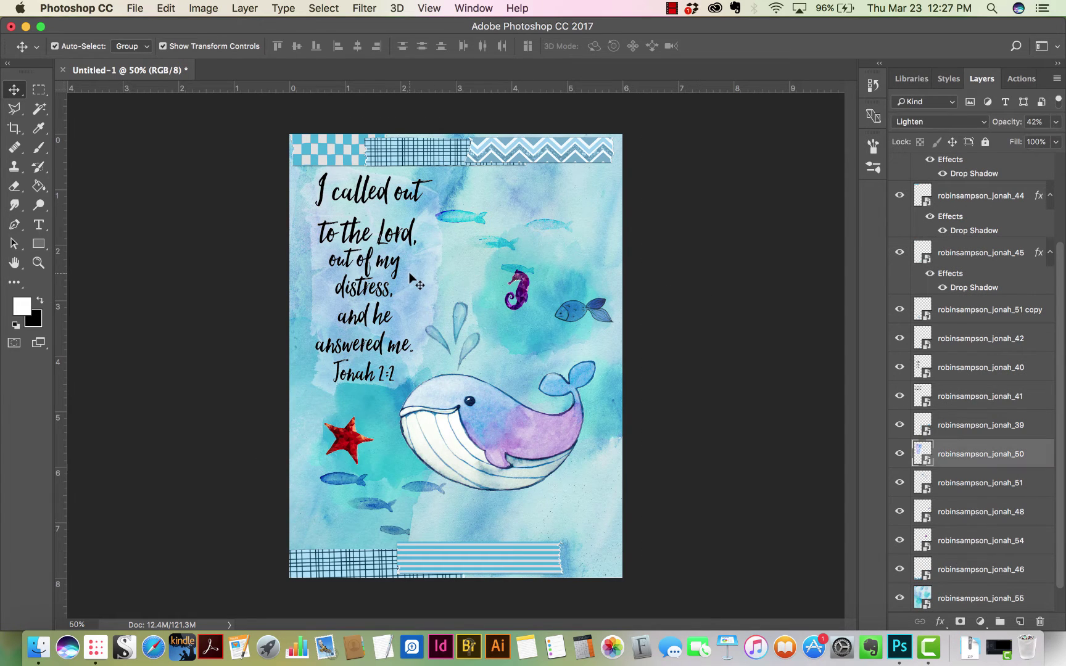
{"action": "right_click", "coordinate": [1009, 456]}
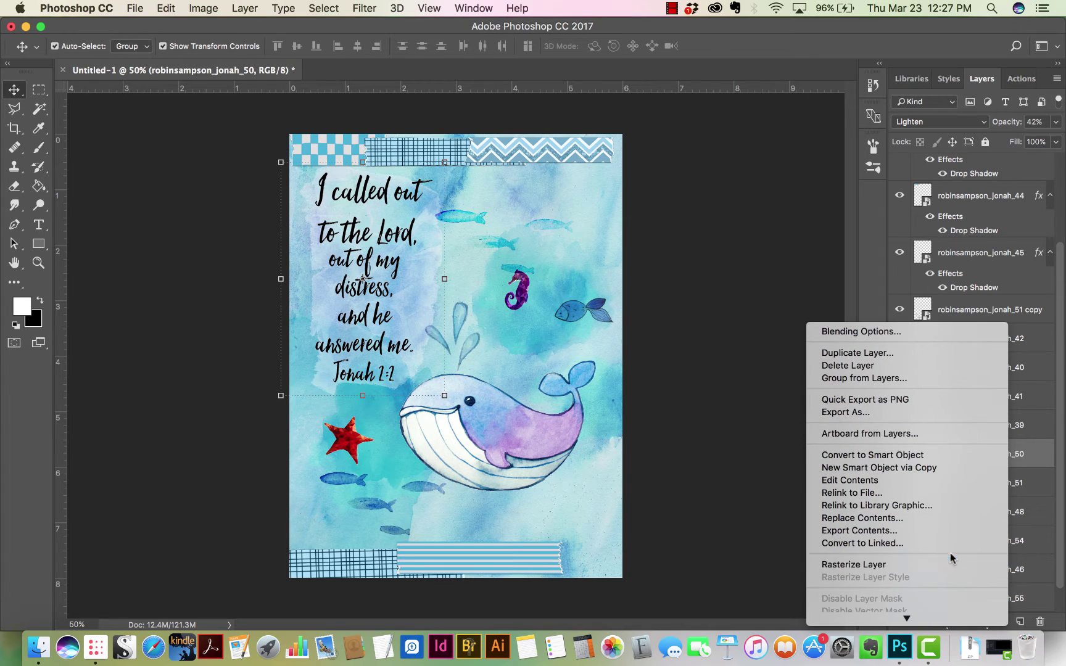
{"action": "scroll", "coordinate": [947, 561], "scroll_direction": "down", "scroll_amount": 5}
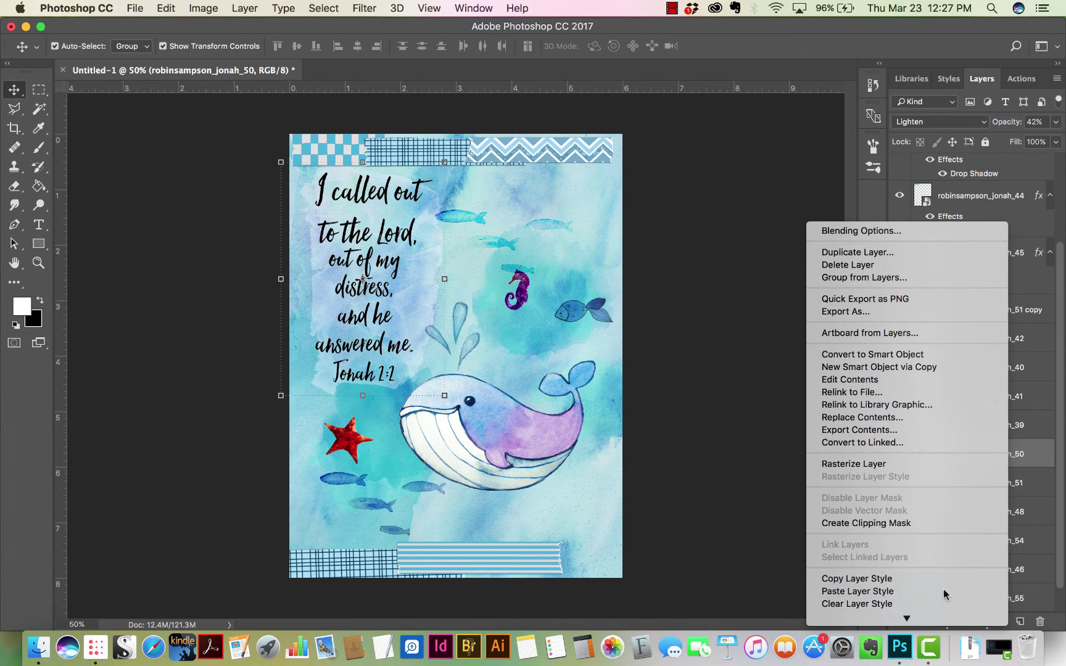
{"action": "left_click", "coordinate": [944, 591]}
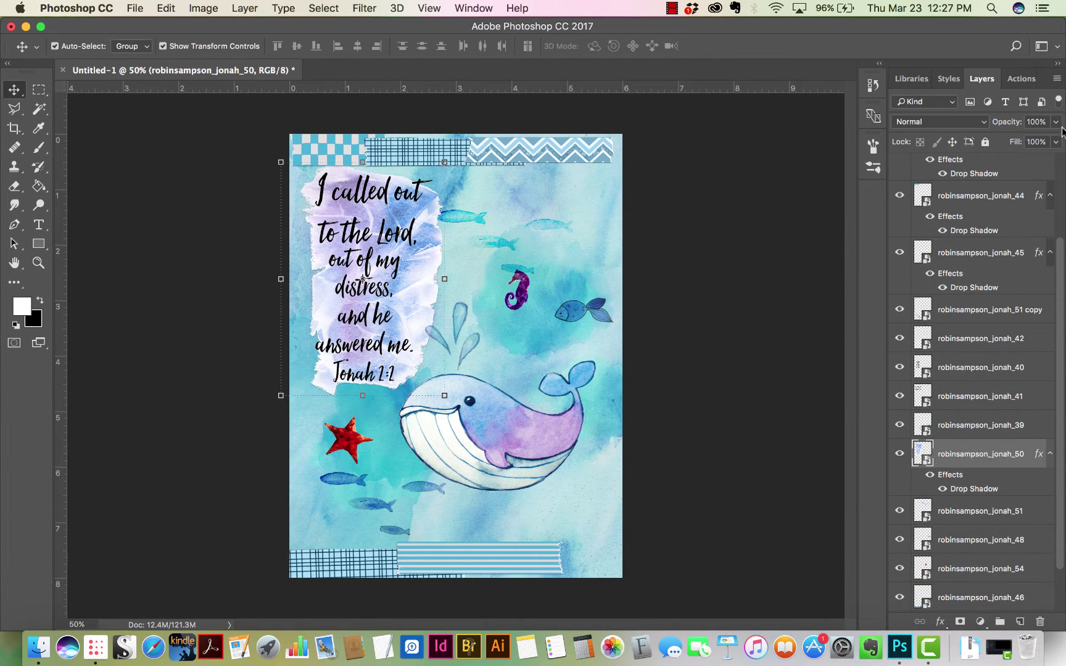
{"action": "left_click", "coordinate": [982, 122]}
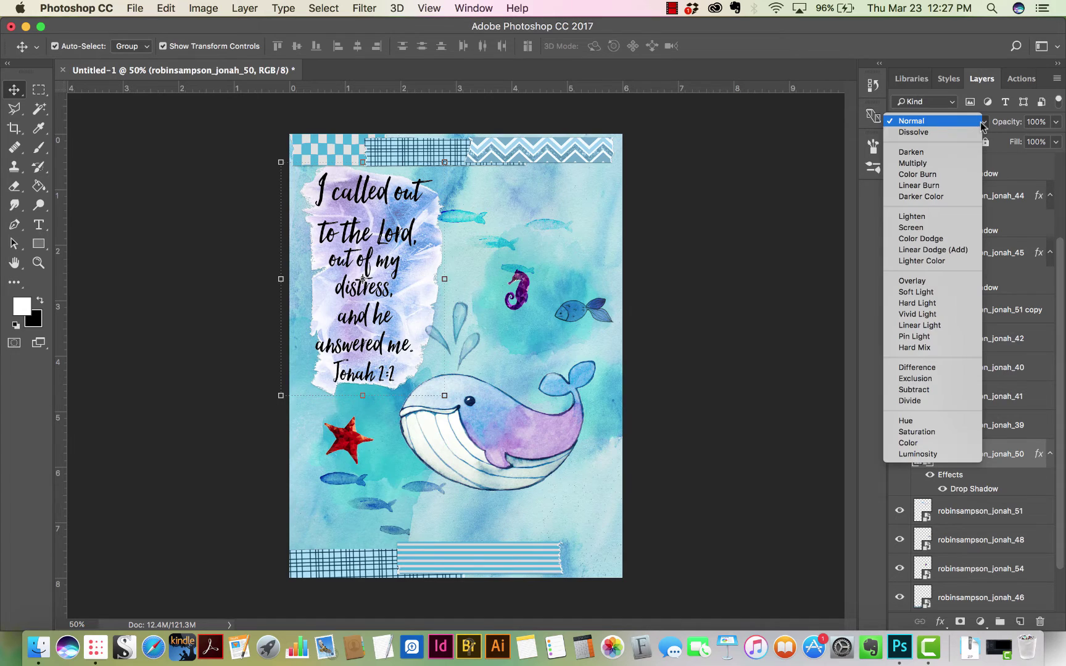
{"action": "left_click", "coordinate": [958, 219]}
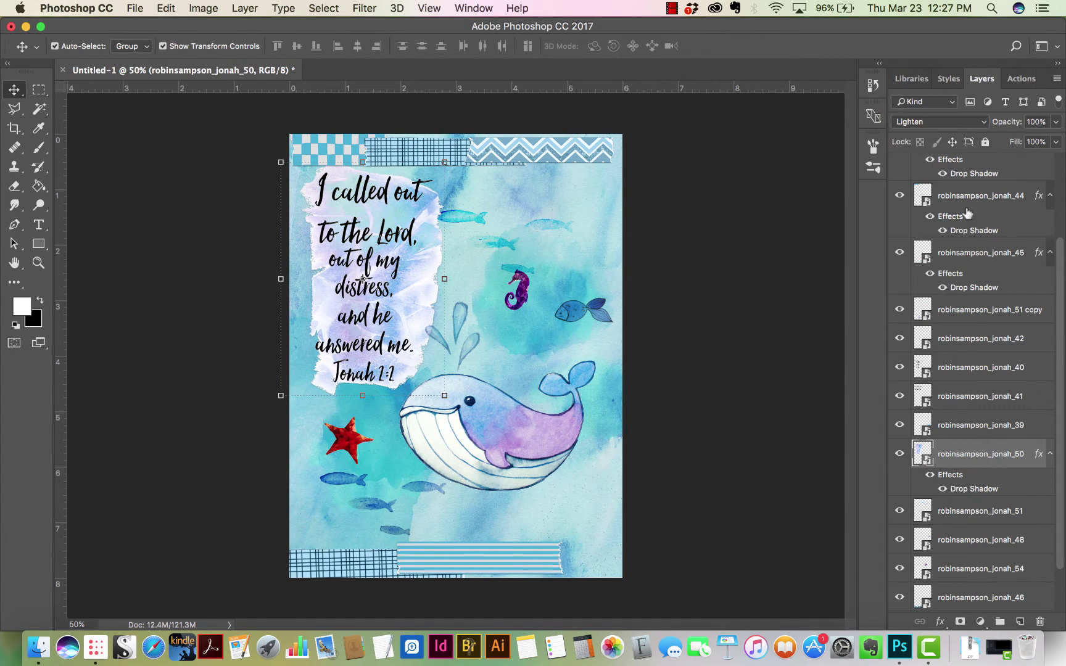
{"action": "left_click", "coordinate": [1056, 122]}
{"action": "left_click_drag", "start_coordinate": [1022, 139], "coordinate": [1016, 139]}
{"action": "left_click", "coordinate": [677, 276]}
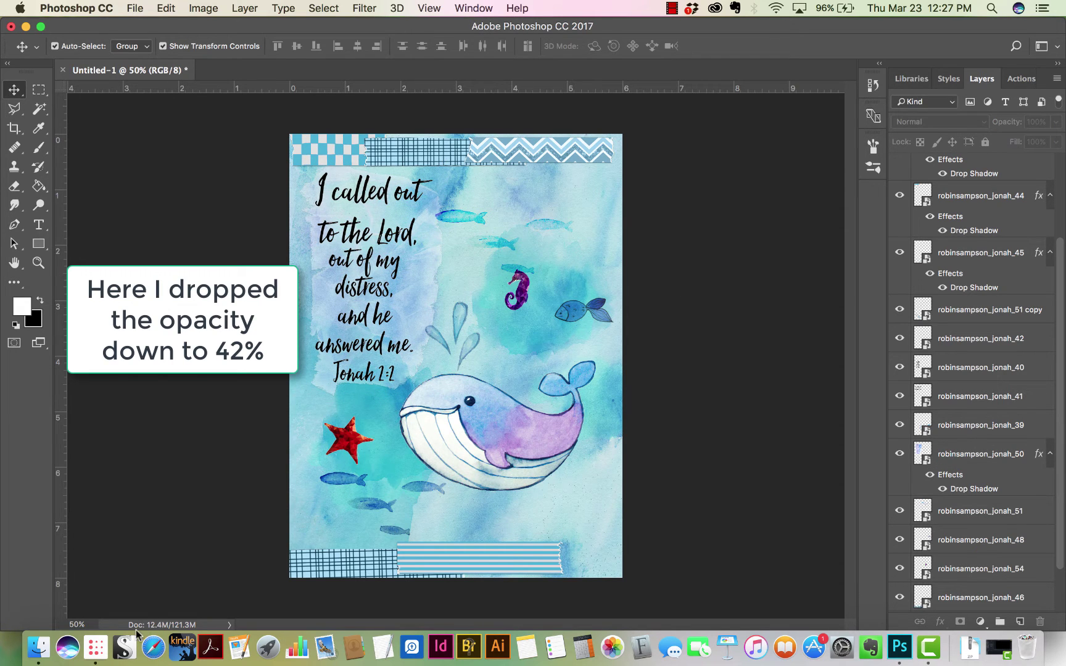
Add blue watercolour heart jonah_49, shrunk at top right, blended in Multiply after trying Color Burn
{"action": "left_click", "coordinate": [95, 646]}
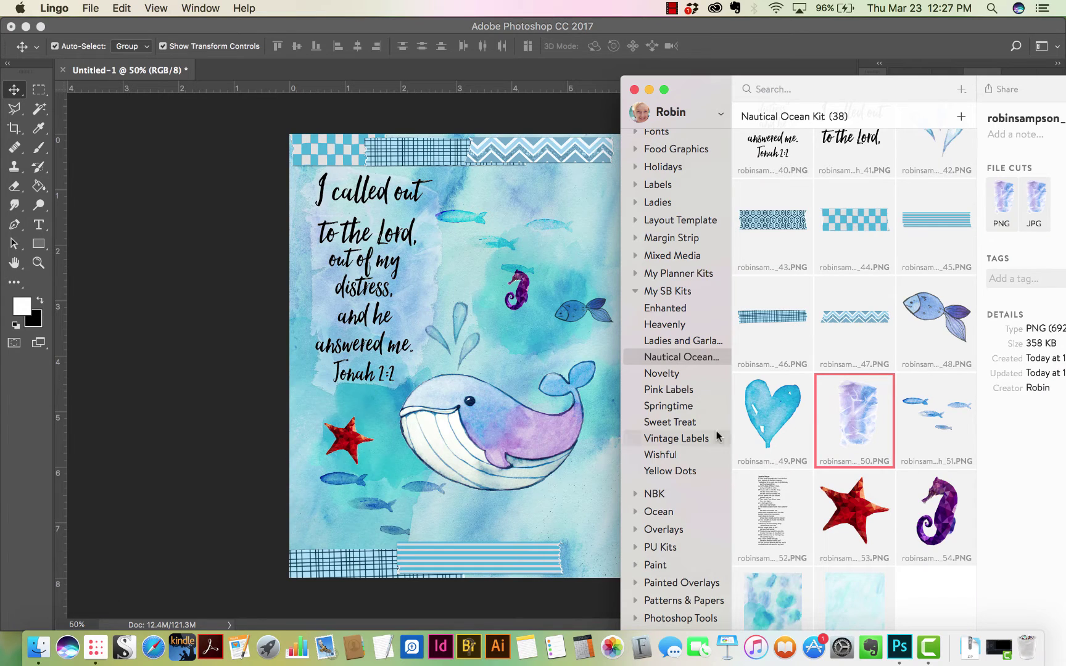
{"action": "left_click_drag", "start_coordinate": [772, 420], "coordinate": [582, 480]}
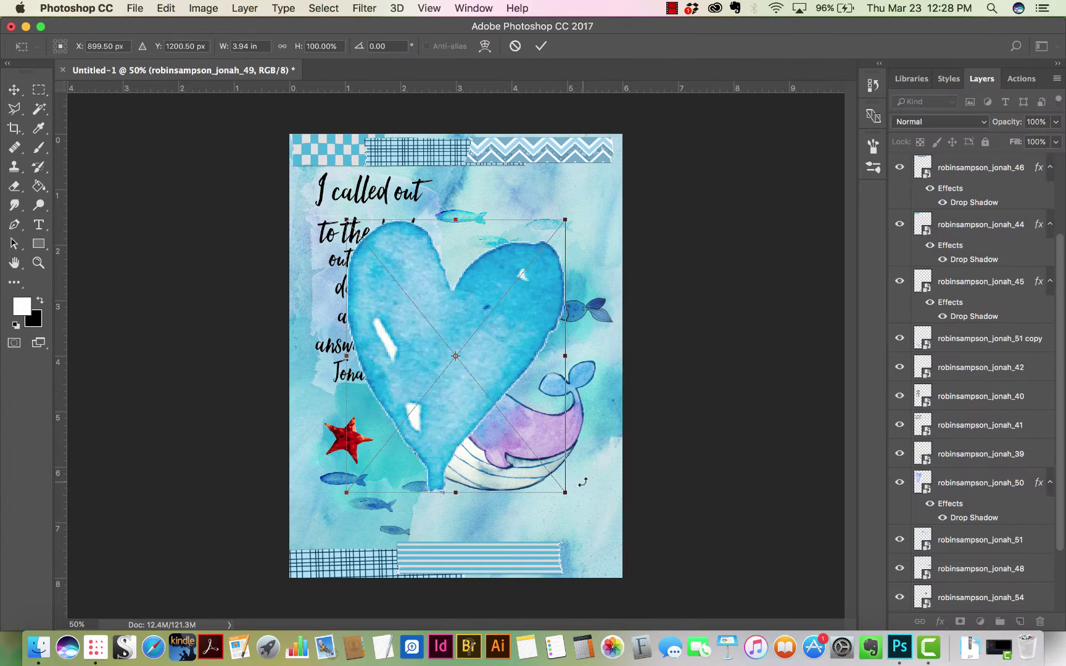
{"action": "left_click_drag", "start_coordinate": [560, 224], "coordinate": [583, 212]}
{"action": "left_click_drag", "start_coordinate": [604, 173], "coordinate": [573, 191]}
{"action": "key", "text": "Return"}
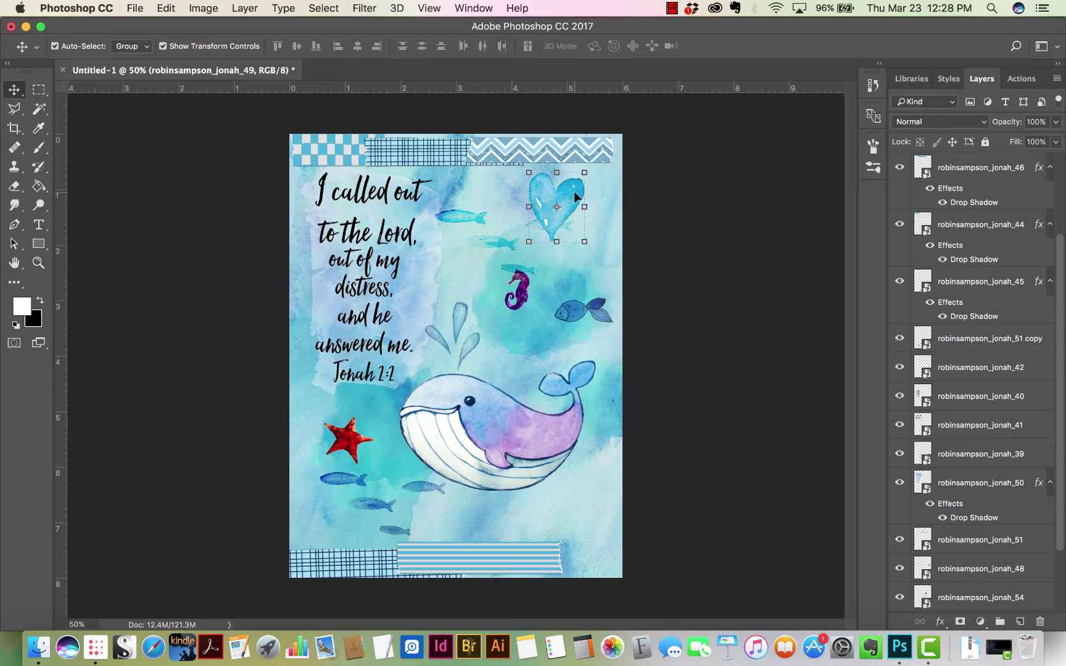
{"action": "left_click", "coordinate": [970, 126]}
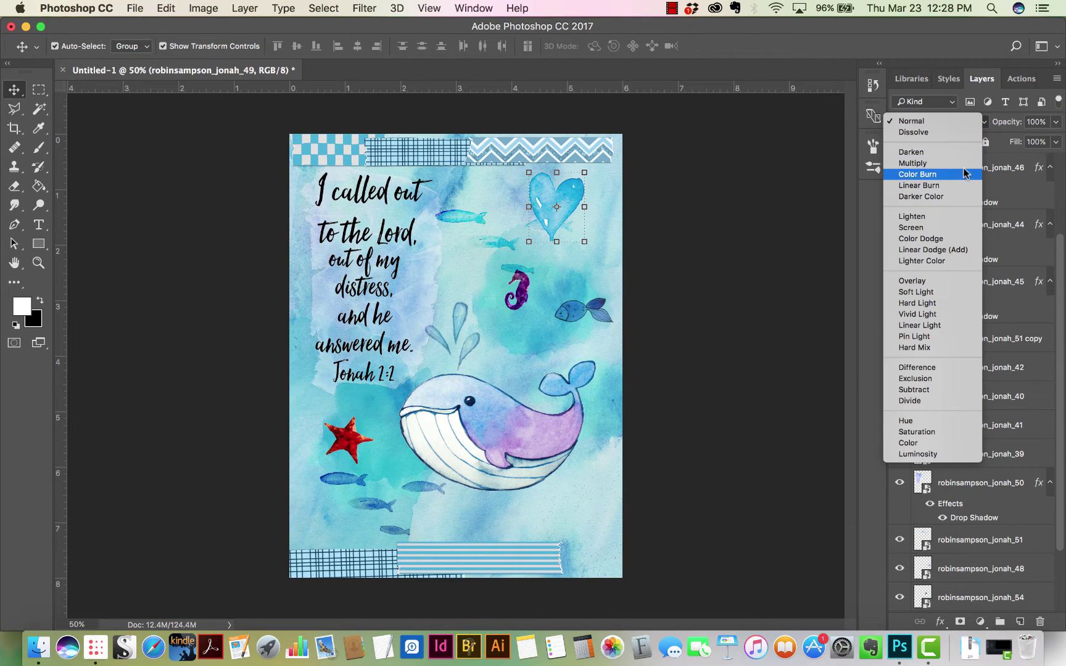
{"action": "left_click", "coordinate": [963, 174]}
{"action": "left_click", "coordinate": [968, 121]}
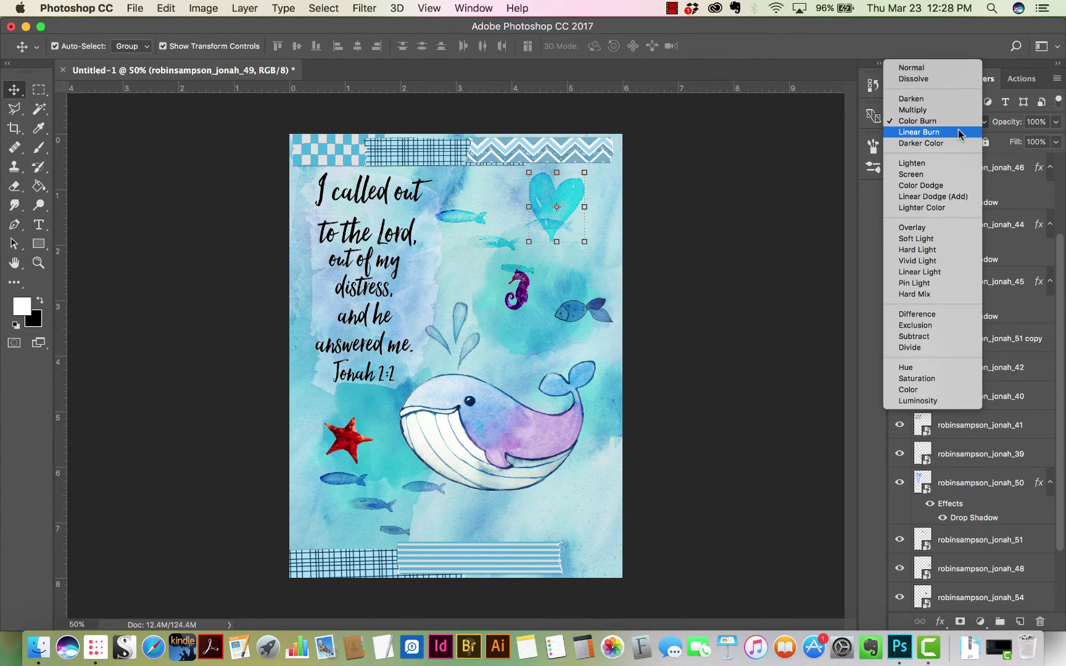
{"action": "left_click", "coordinate": [956, 111]}
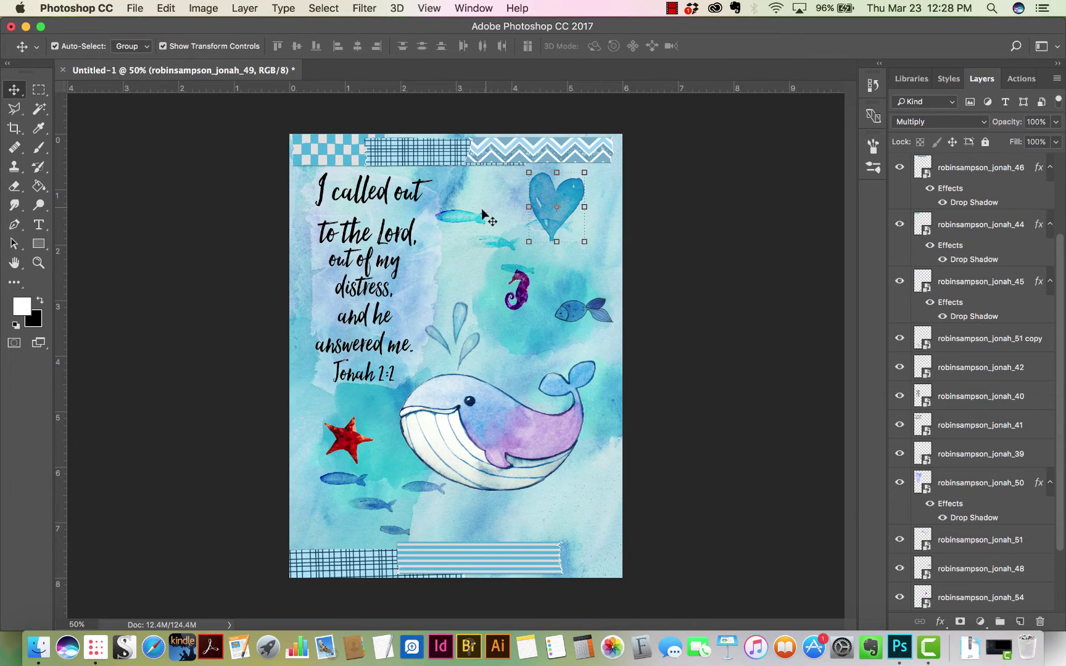
Move the small fish group down and right, and the seahorse lower on the page
{"action": "left_click_drag", "start_coordinate": [482, 213], "coordinate": [498, 233]}
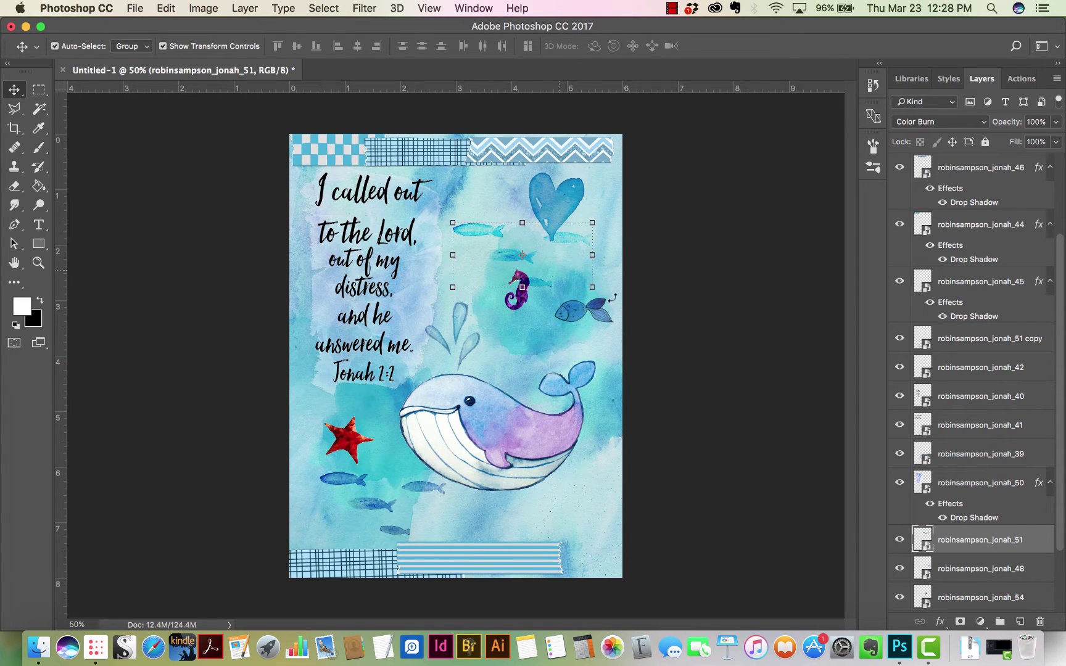
{"action": "left_click_drag", "start_coordinate": [519, 300], "coordinate": [520, 328]}
{"action": "left_click", "coordinate": [592, 248]}
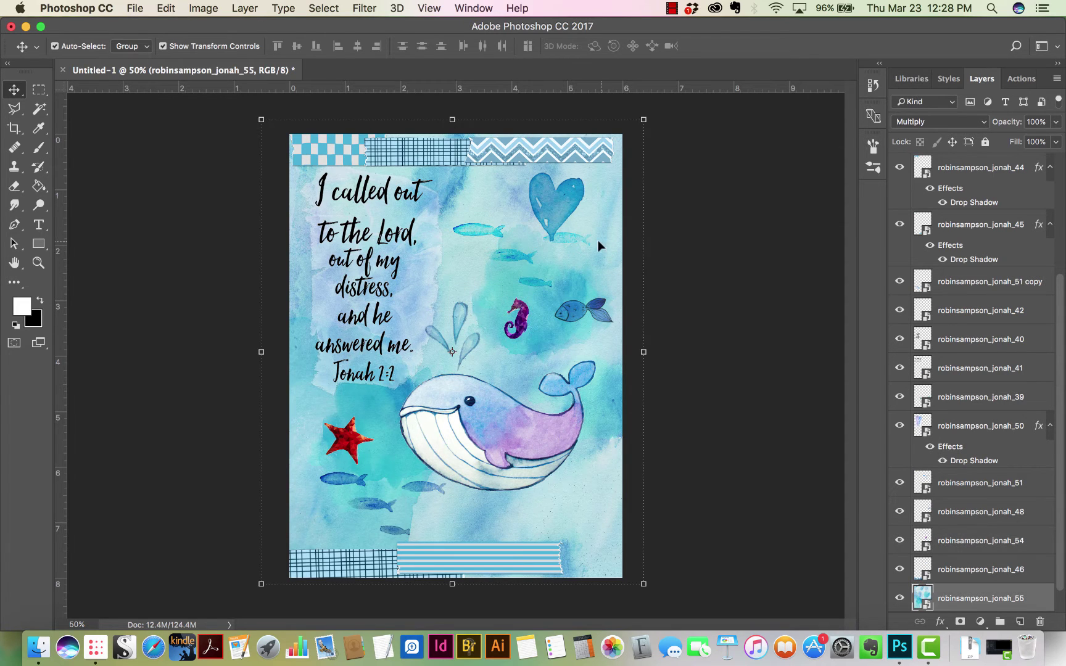
Place the Jonah's Prayer text image jonah_52, scaled to fit the right half of the page
{"action": "left_click", "coordinate": [92, 648]}
{"action": "scroll", "coordinate": [865, 399], "scroll_direction": "down", "scroll_amount": 3}
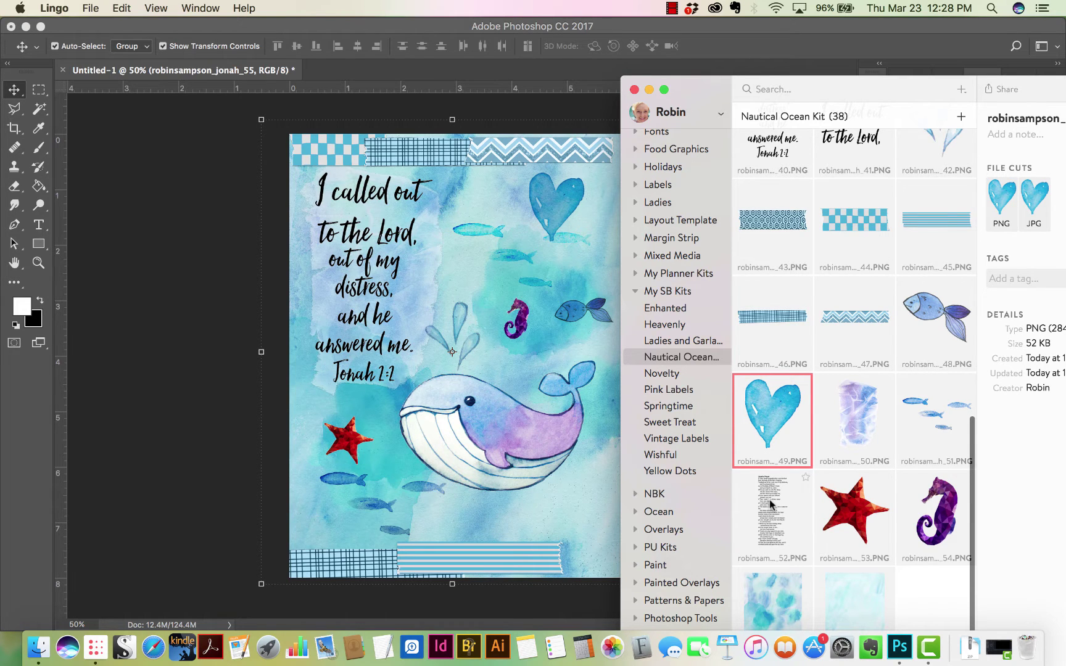
{"action": "left_click_drag", "start_coordinate": [771, 502], "coordinate": [551, 346]}
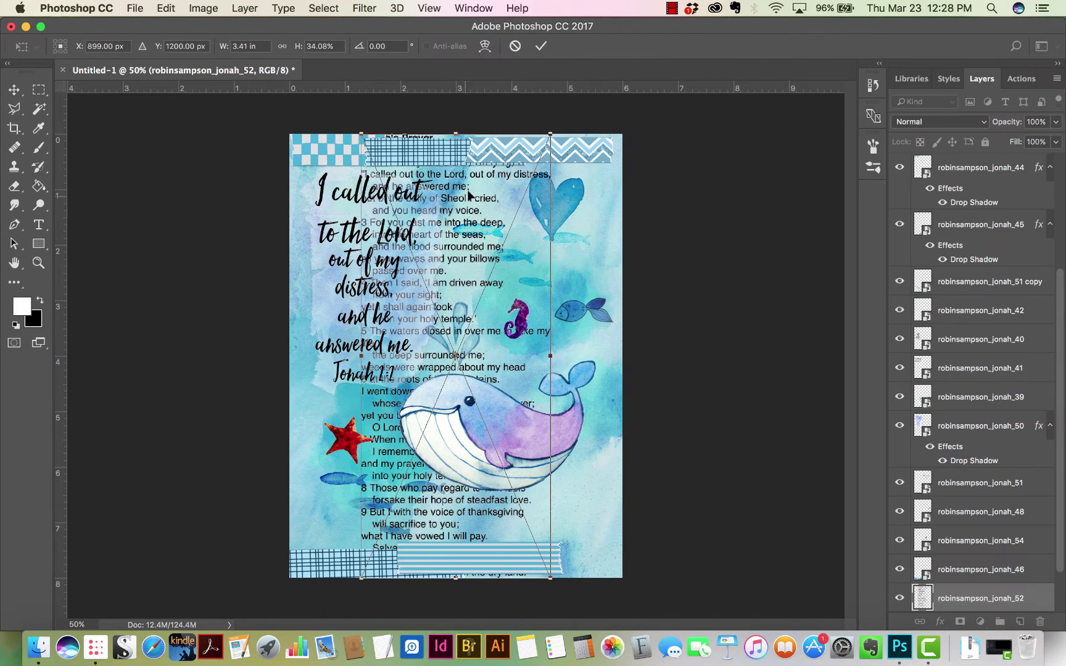
{"action": "left_click_drag", "start_coordinate": [465, 179], "coordinate": [556, 185]}
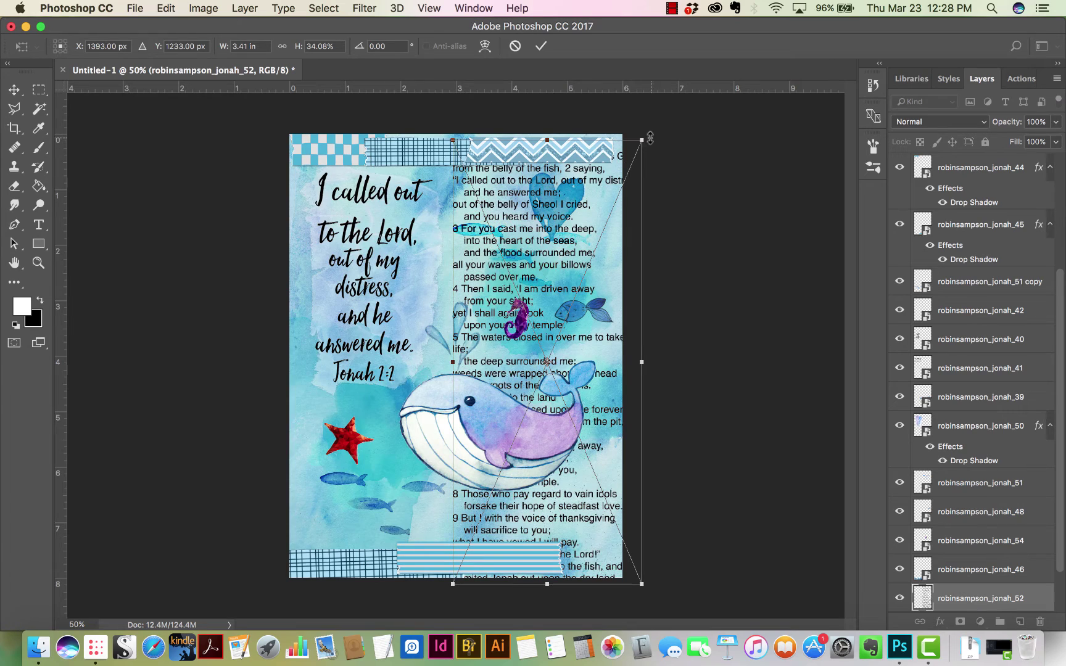
{"action": "left_click_drag", "start_coordinate": [648, 136], "coordinate": [572, 189]}
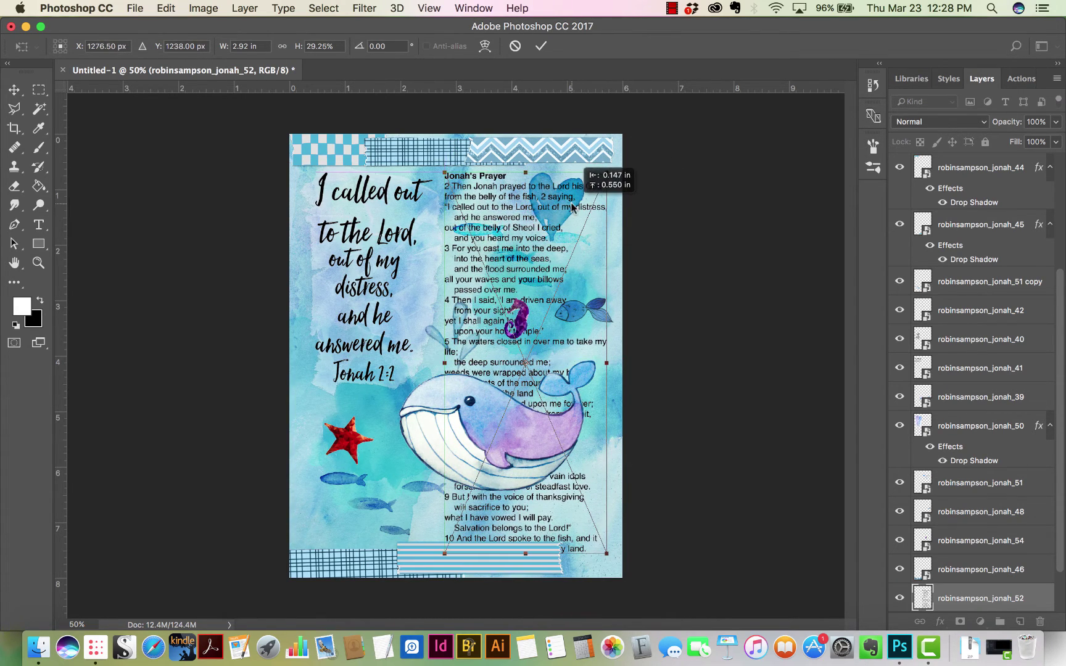
{"action": "key", "text": "Return"}
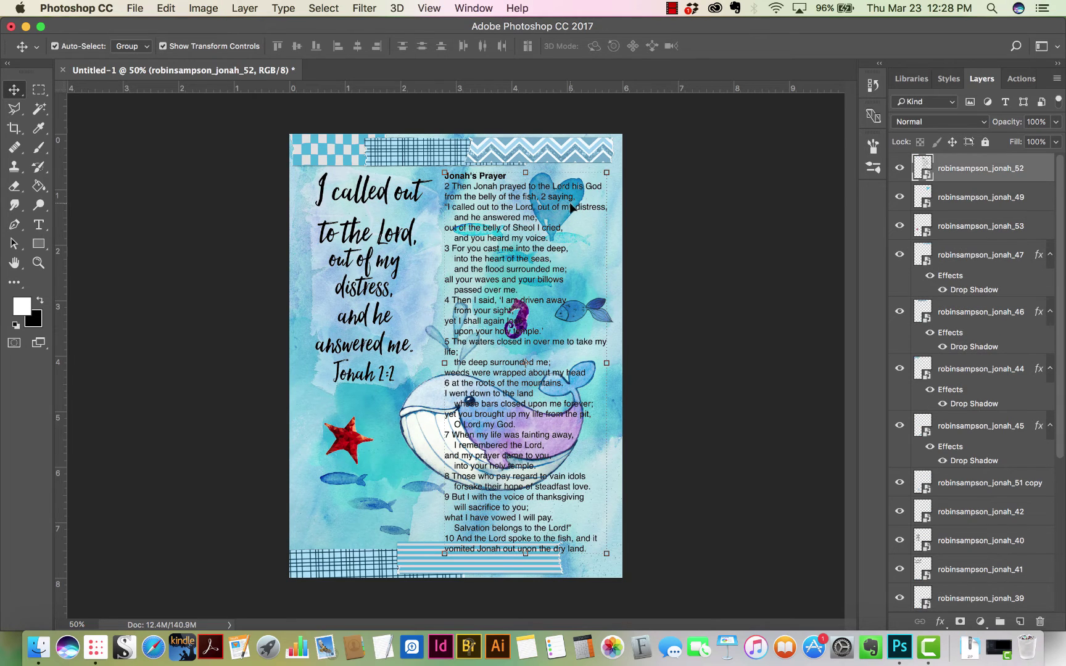
{"action": "left_click", "coordinate": [749, 209]}
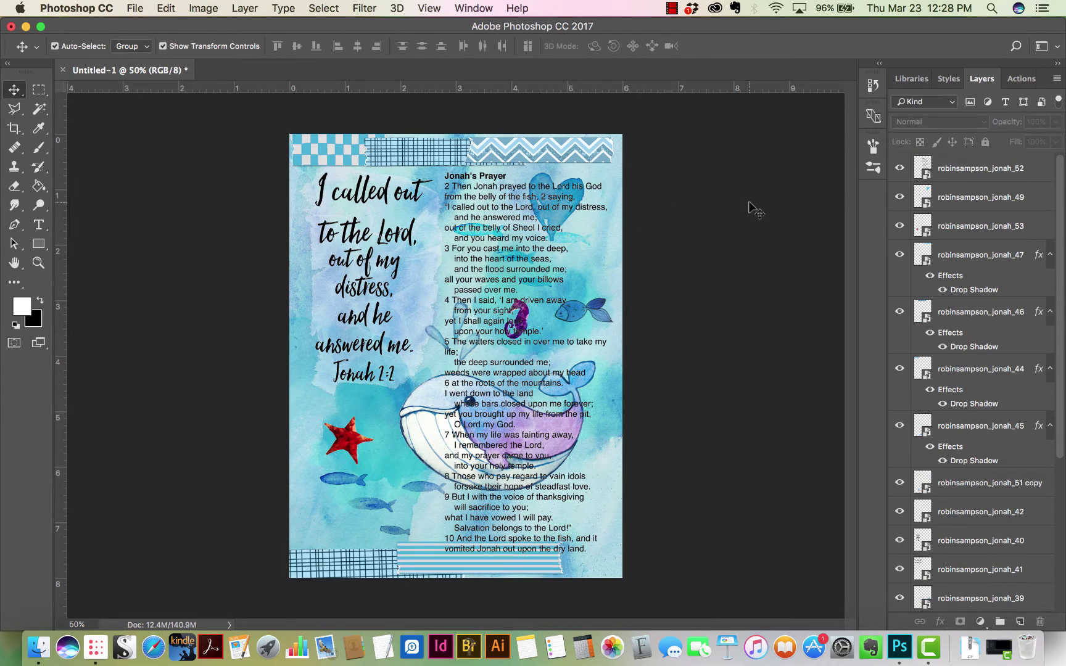
Lock the watercolour background layer with Lock All and hide the Jonah's Prayer text layer
{"action": "left_click", "coordinate": [499, 379]}
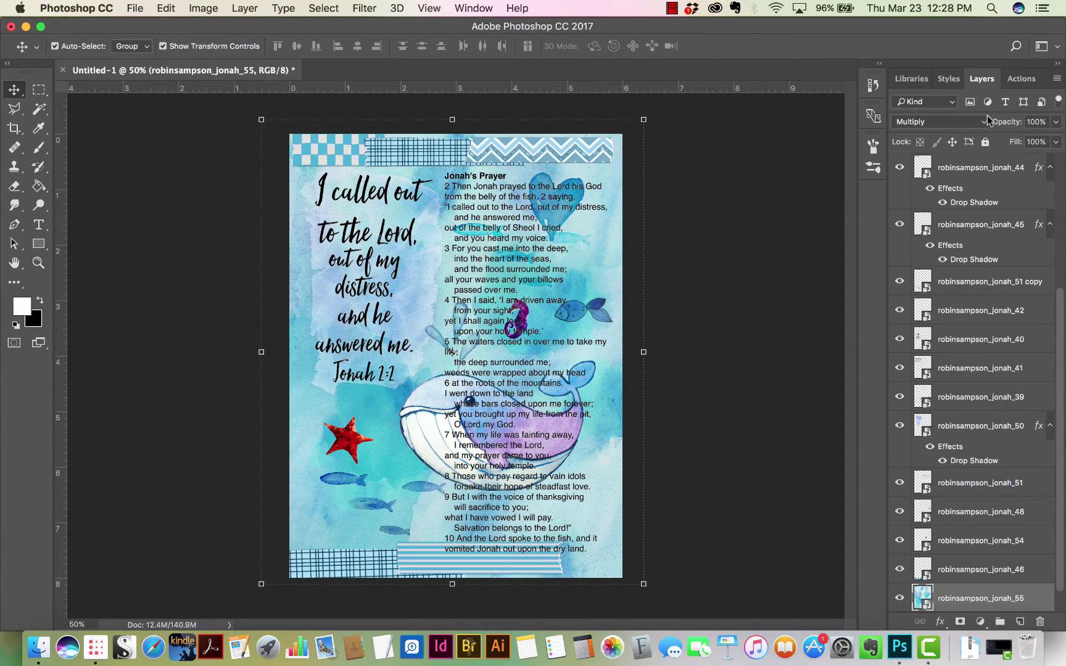
{"action": "left_click", "coordinate": [985, 142]}
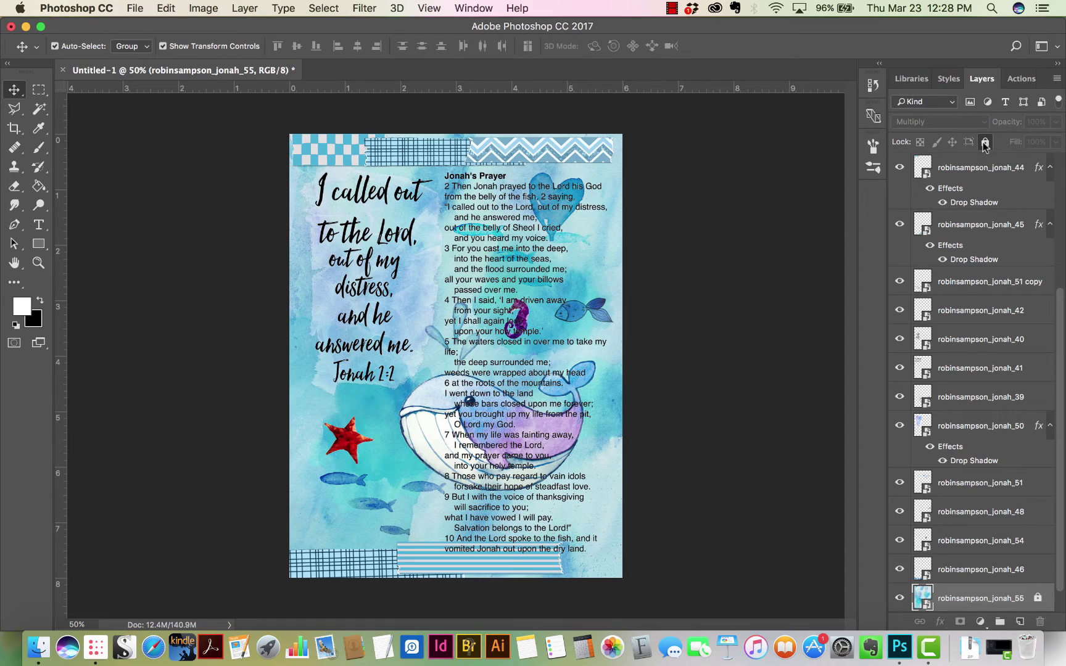
{"action": "left_click", "coordinate": [547, 282]}
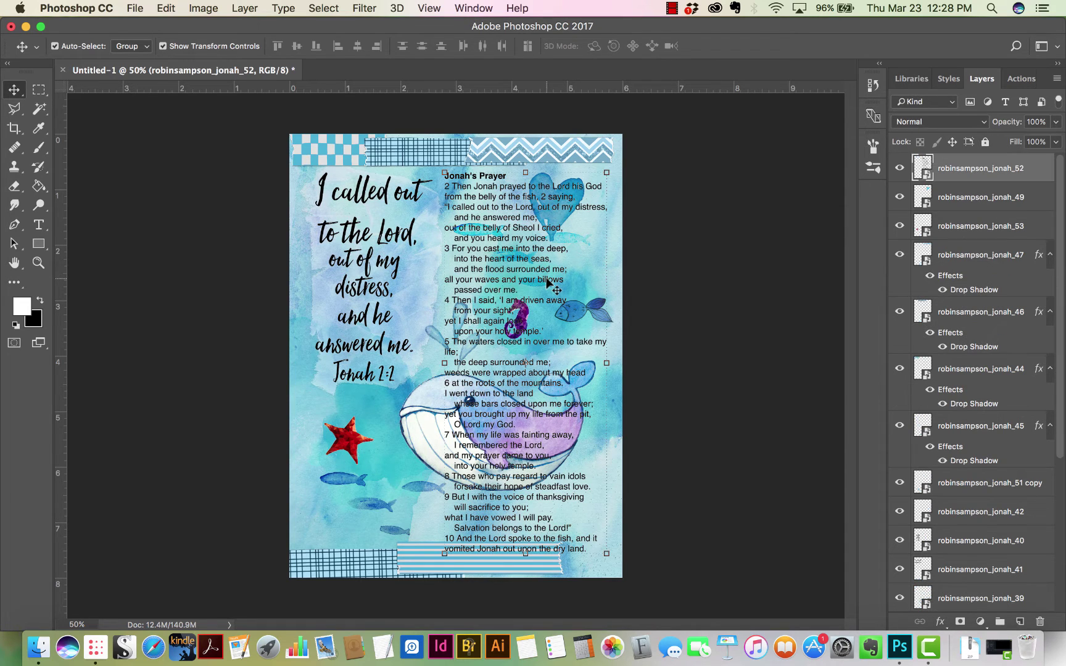
{"action": "left_click", "coordinate": [898, 167]}
{"action": "left_click", "coordinate": [739, 279]}
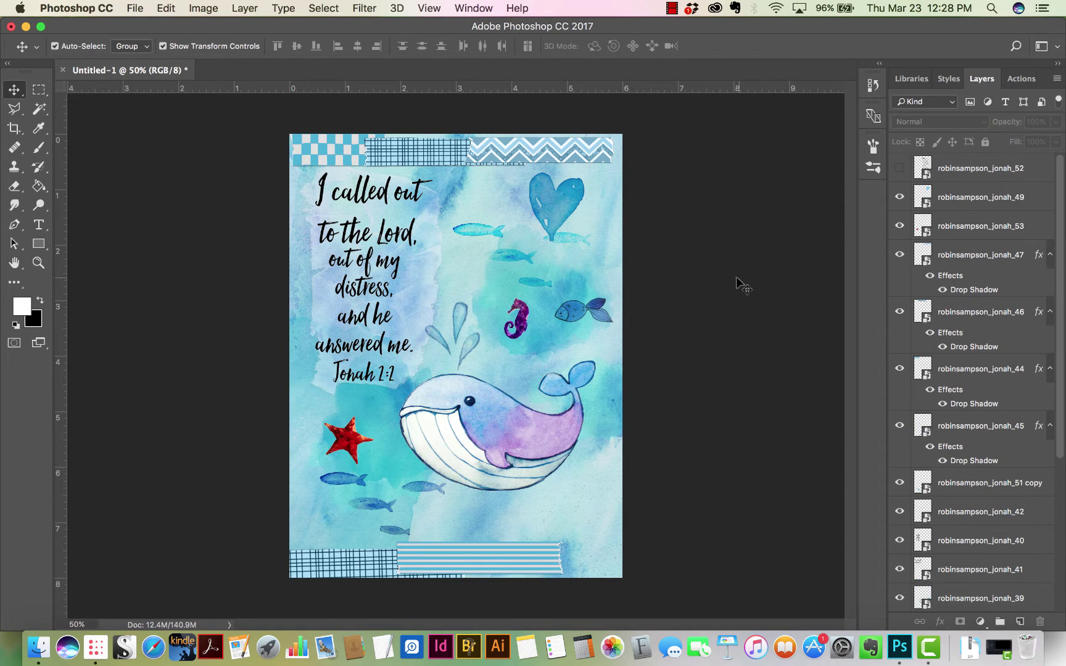
Apply Levels to the Jonah in Bible photo with input levels 19, 1.00, 223
{"action": "left_click", "coordinate": [128, 12]}
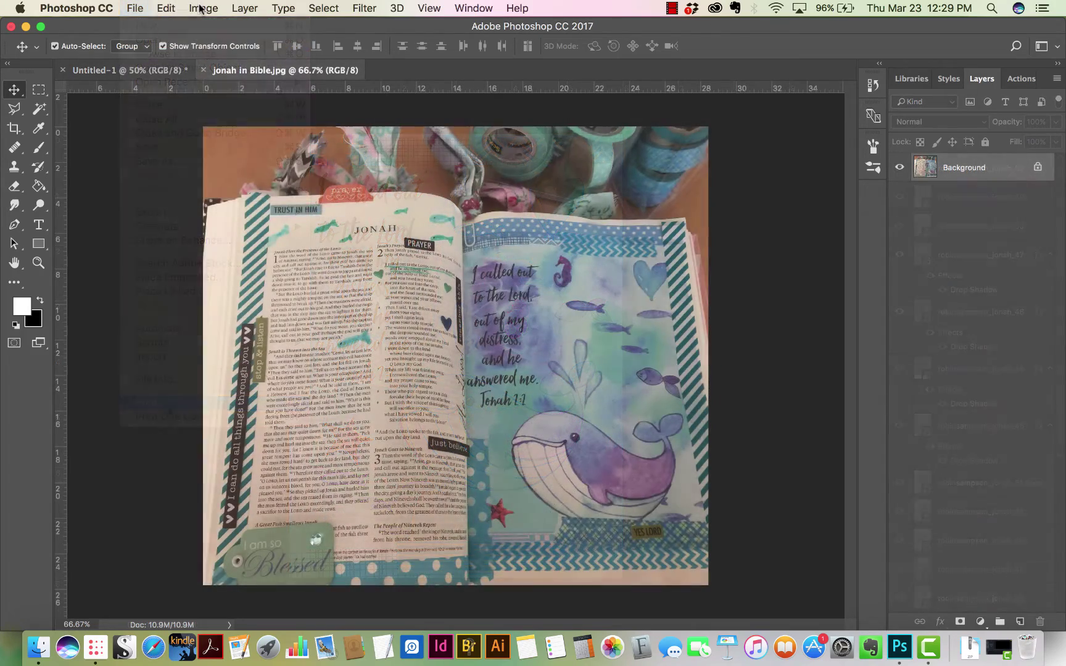
{"action": "left_click", "coordinate": [199, 9]}
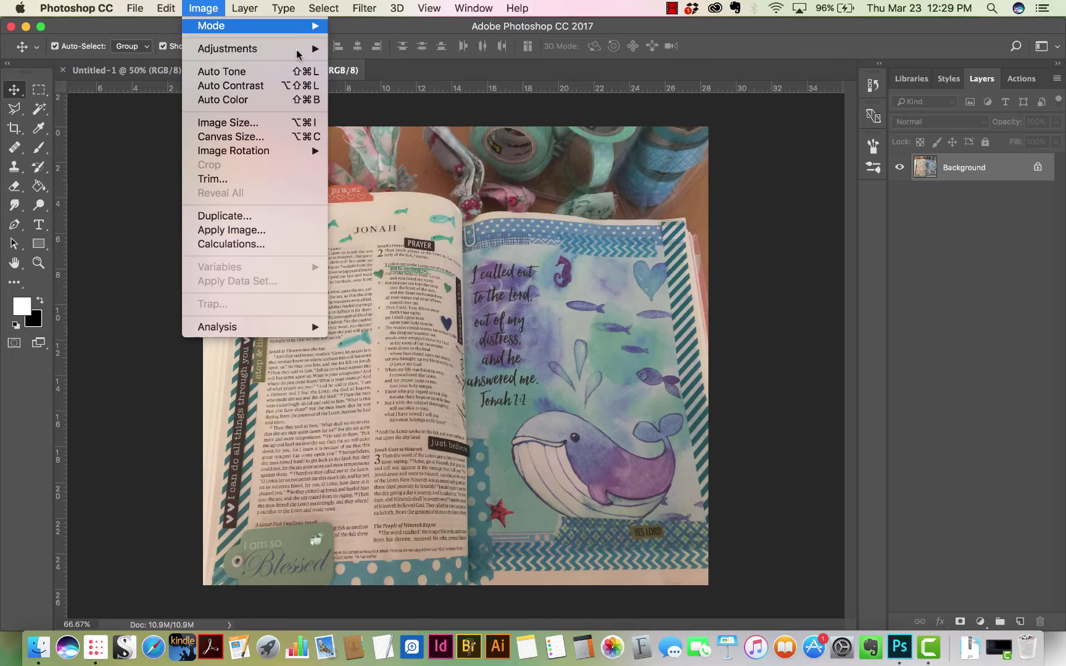
{"action": "mouse_move", "coordinate": [297, 50]}
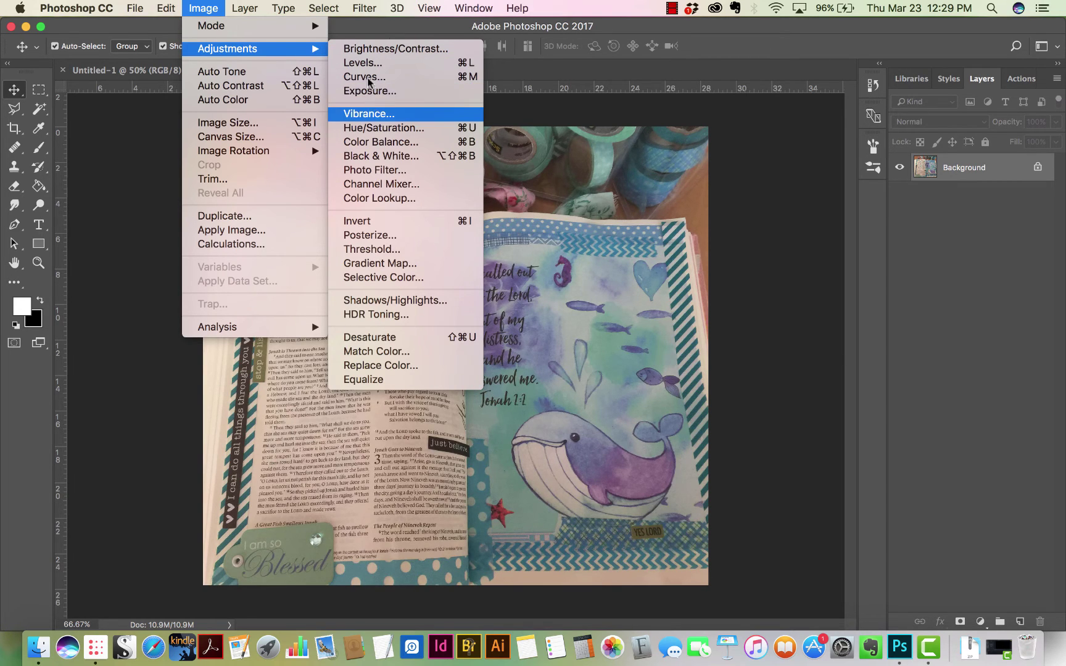
{"action": "left_click", "coordinate": [364, 63]}
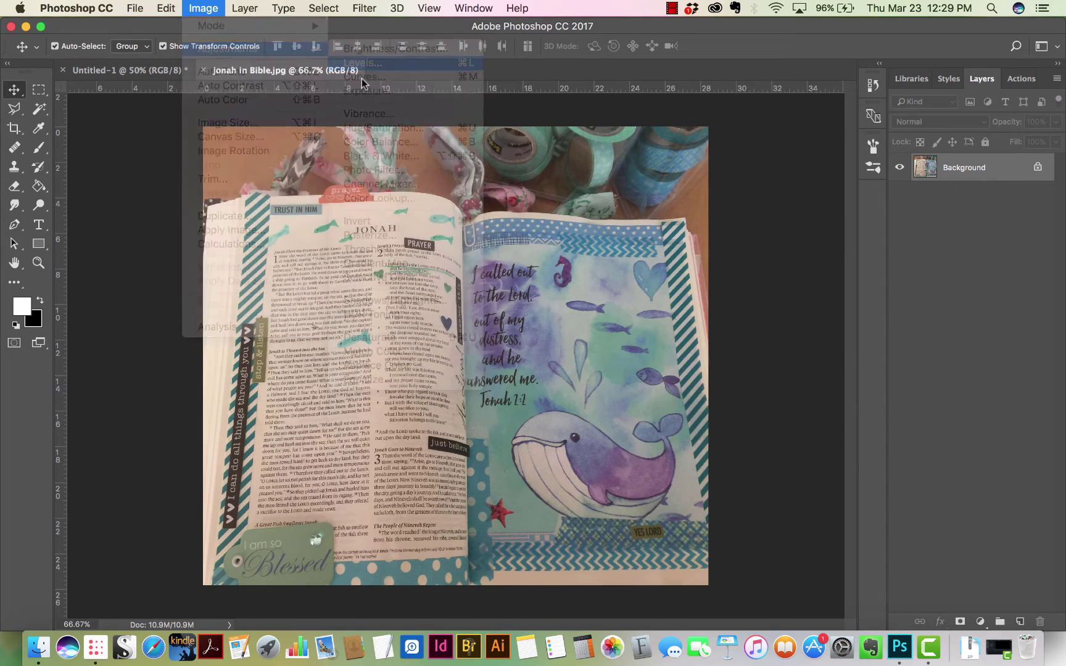
{"action": "left_click_drag", "start_coordinate": [898, 287], "coordinate": [881, 285]}
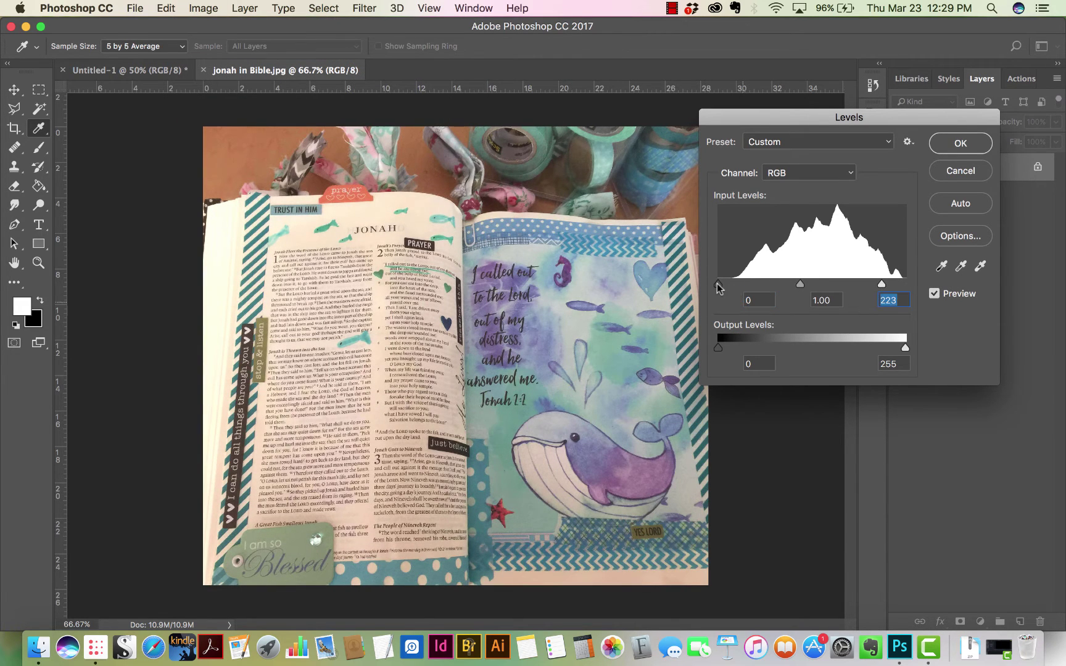
{"action": "left_click_drag", "start_coordinate": [718, 284], "coordinate": [732, 284]}
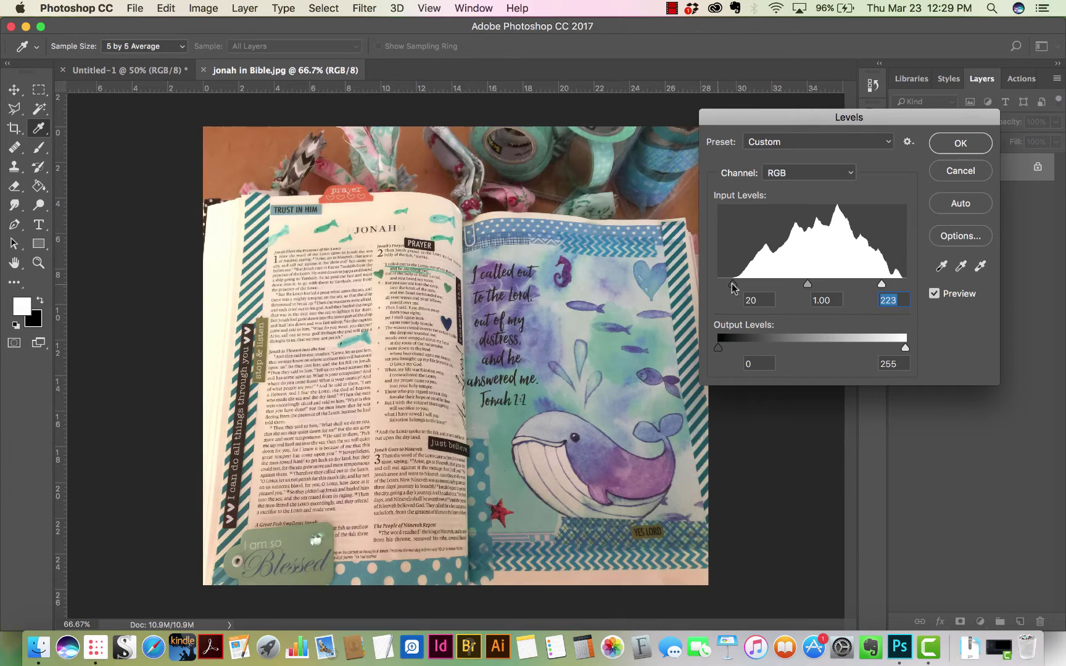
{"action": "left_click", "coordinate": [960, 143]}
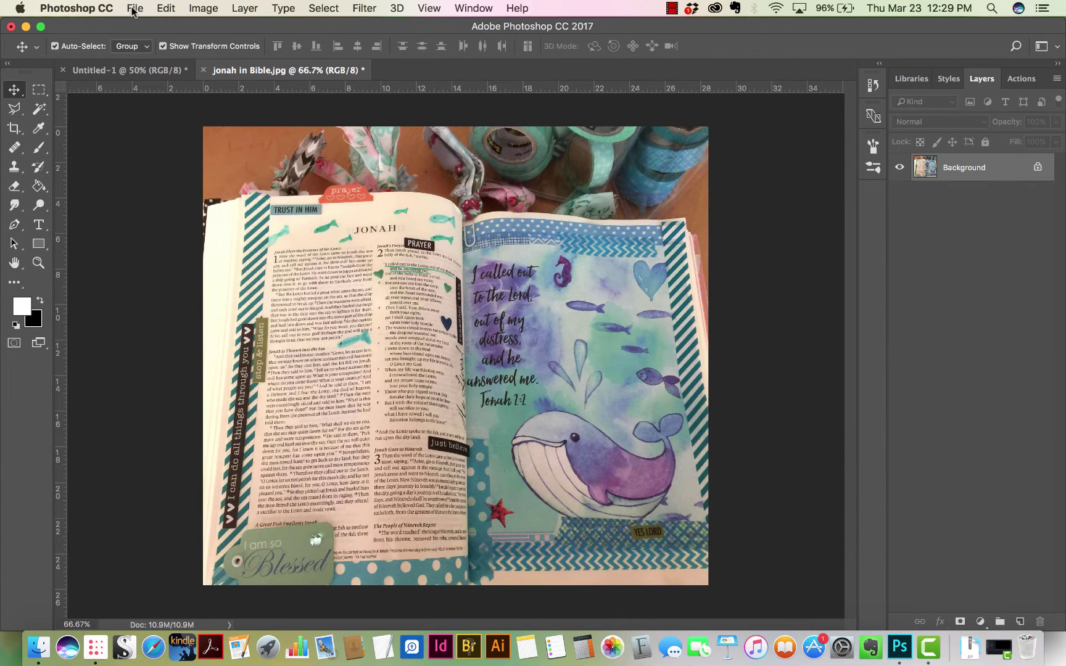
Start saving the photo under a new name, then cancel the Save As dialog
{"action": "left_click", "coordinate": [133, 8]}
{"action": "left_click", "coordinate": [185, 175]}
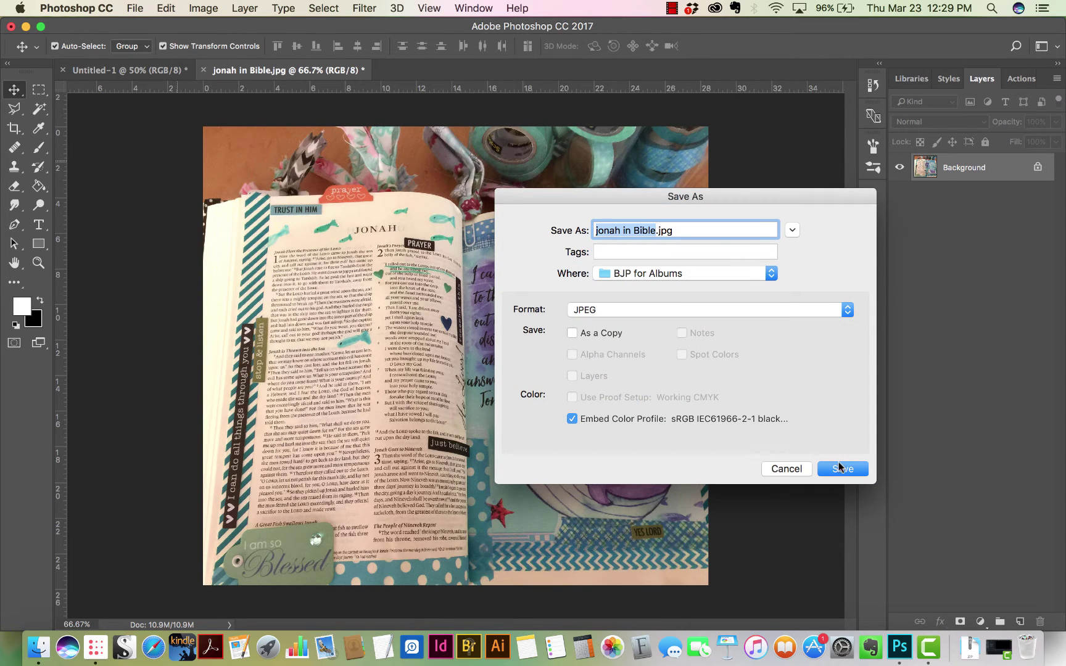
{"action": "left_click", "coordinate": [785, 469]}
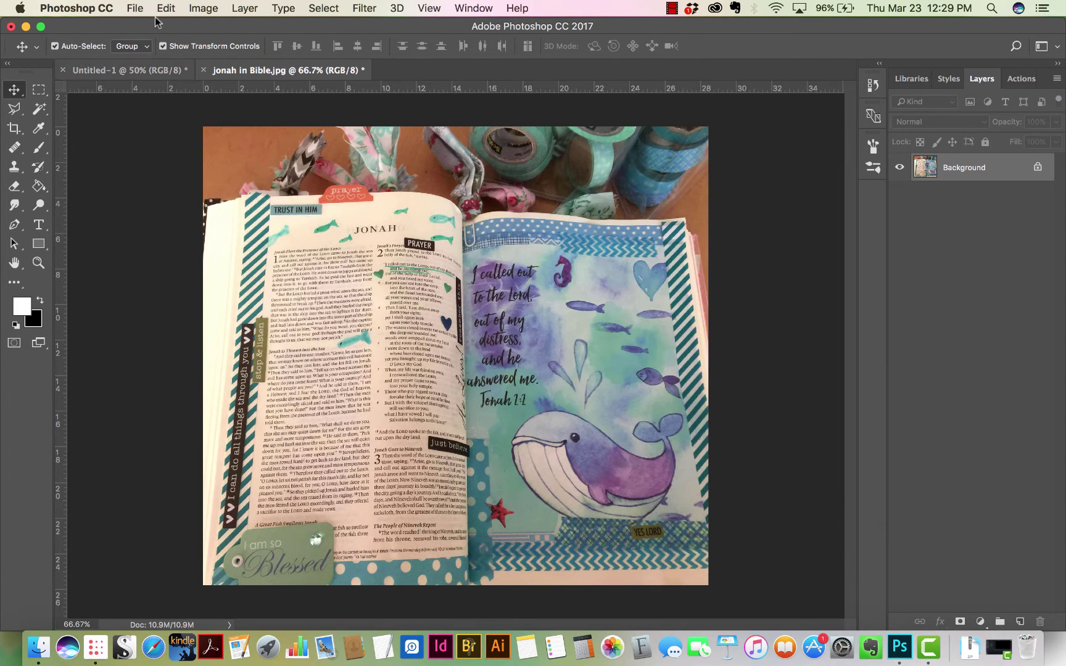
Export the photo with Save for Web as a 1000 px JPEG, jonah-in-Bible.jpg, on the Desktop
{"action": "left_click", "coordinate": [136, 8]}
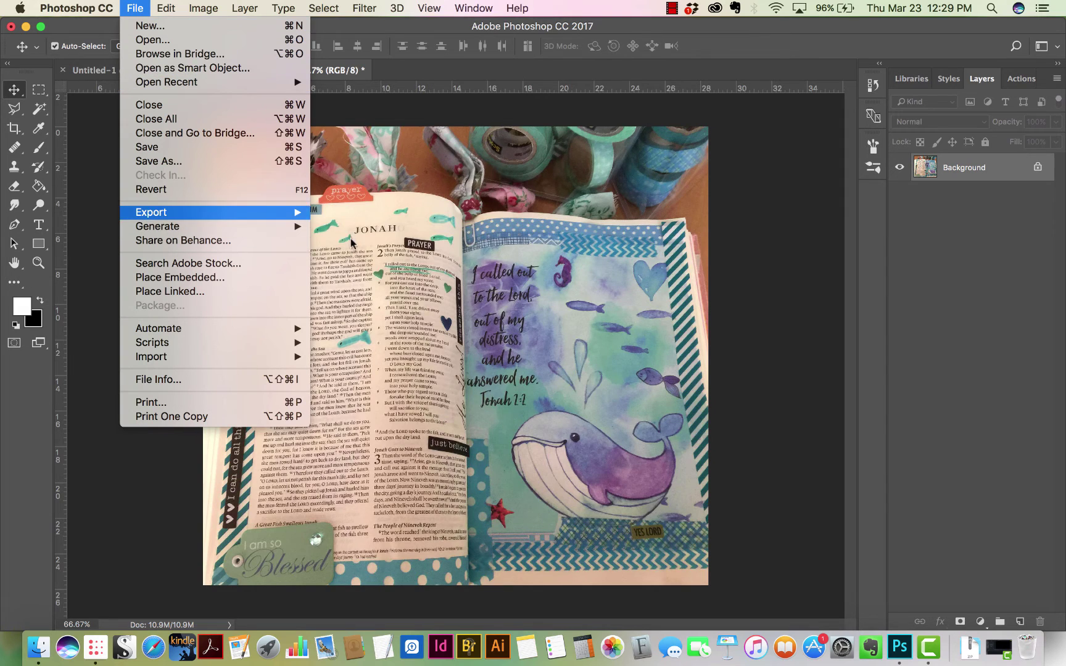
{"action": "mouse_move", "coordinate": [165, 212]}
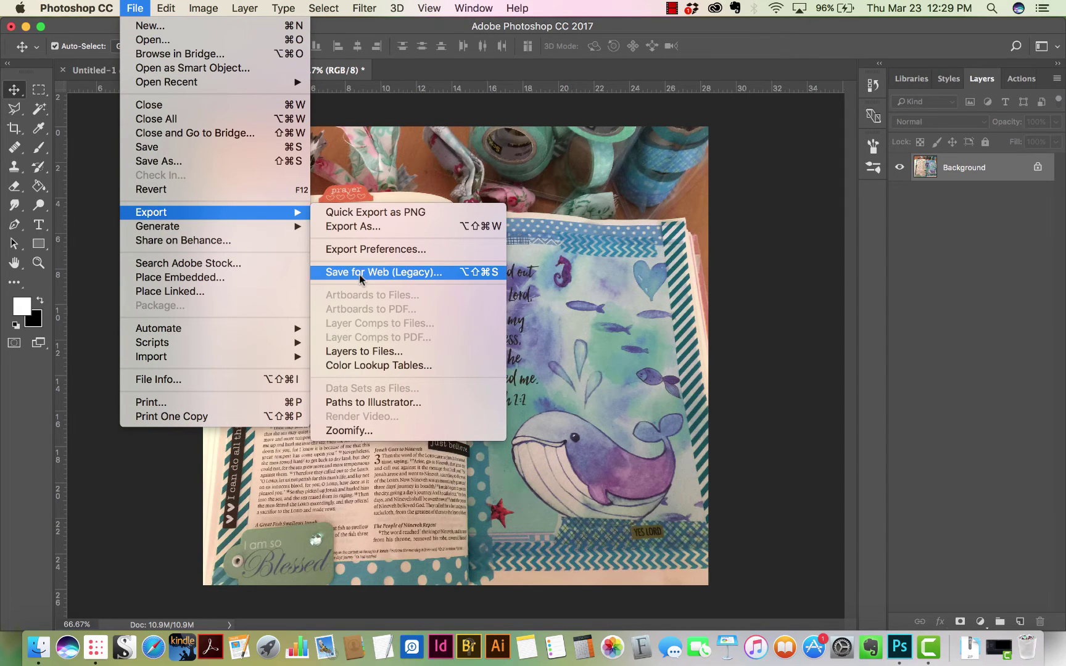
{"action": "left_click", "coordinate": [359, 273]}
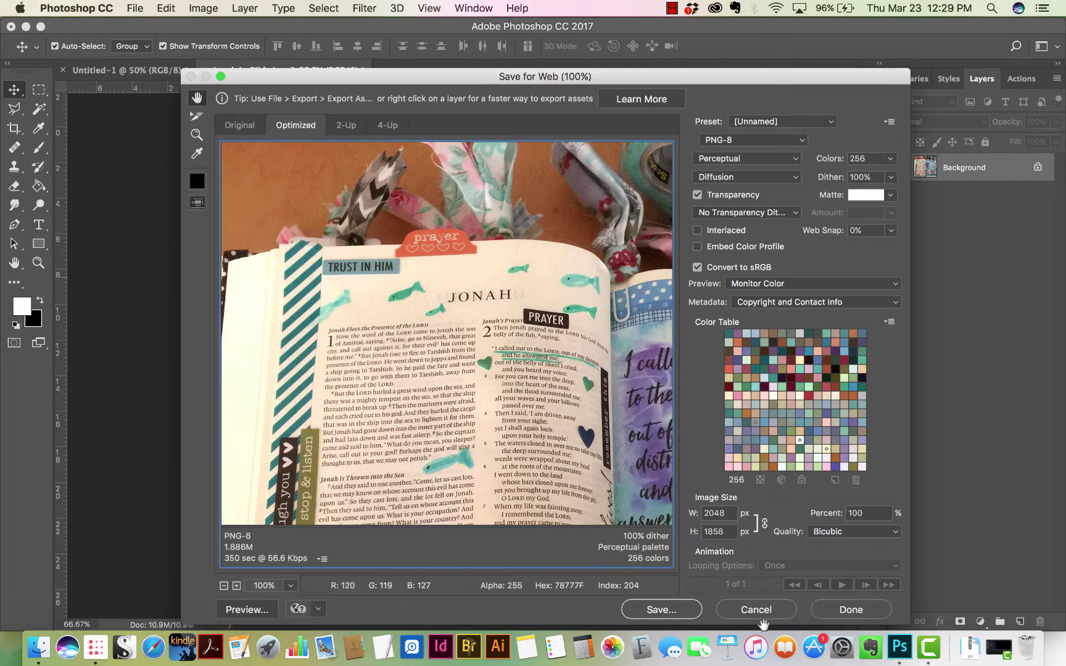
{"action": "left_click", "coordinate": [796, 139]}
{"action": "left_click", "coordinate": [716, 123]}
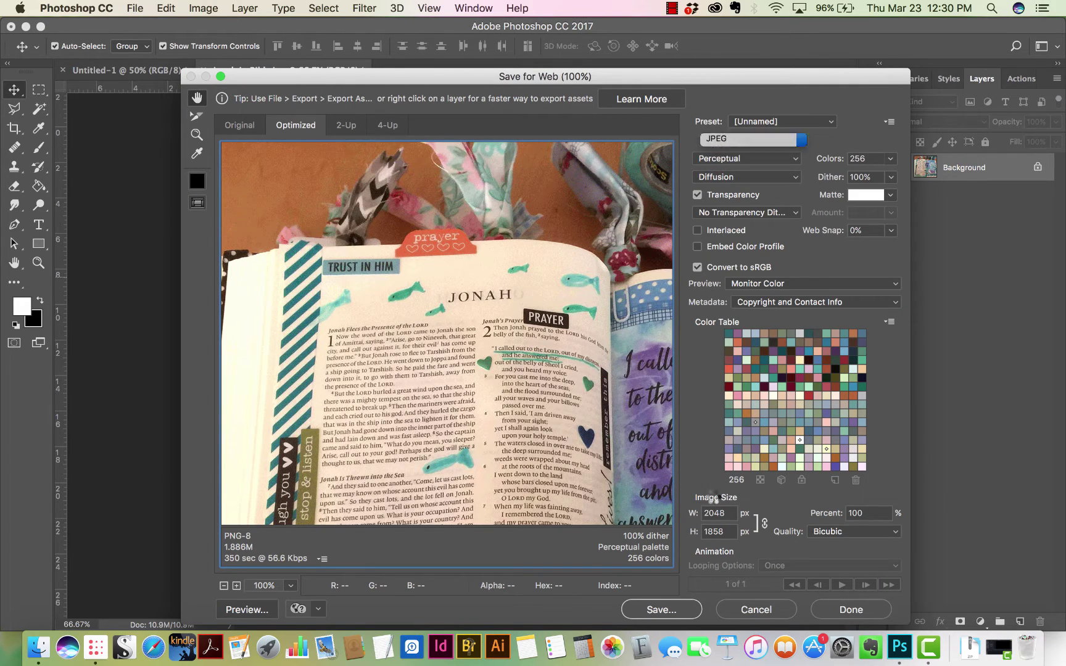
{"action": "key", "text": "Tab"}
{"action": "type", "text": "1000"}
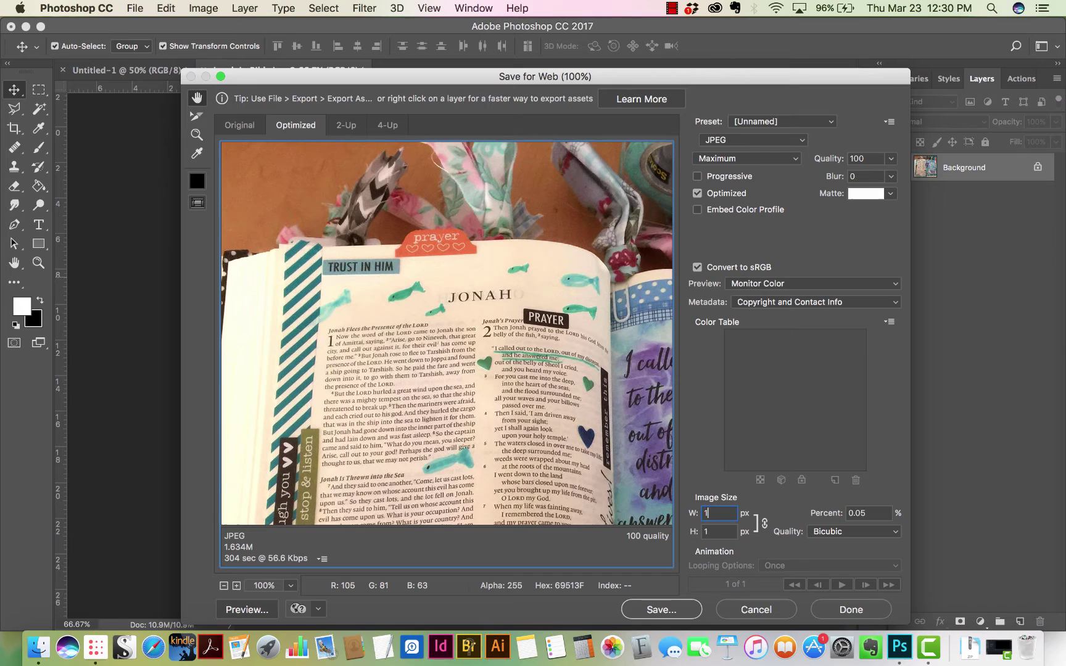
{"action": "left_click", "coordinate": [650, 610]}
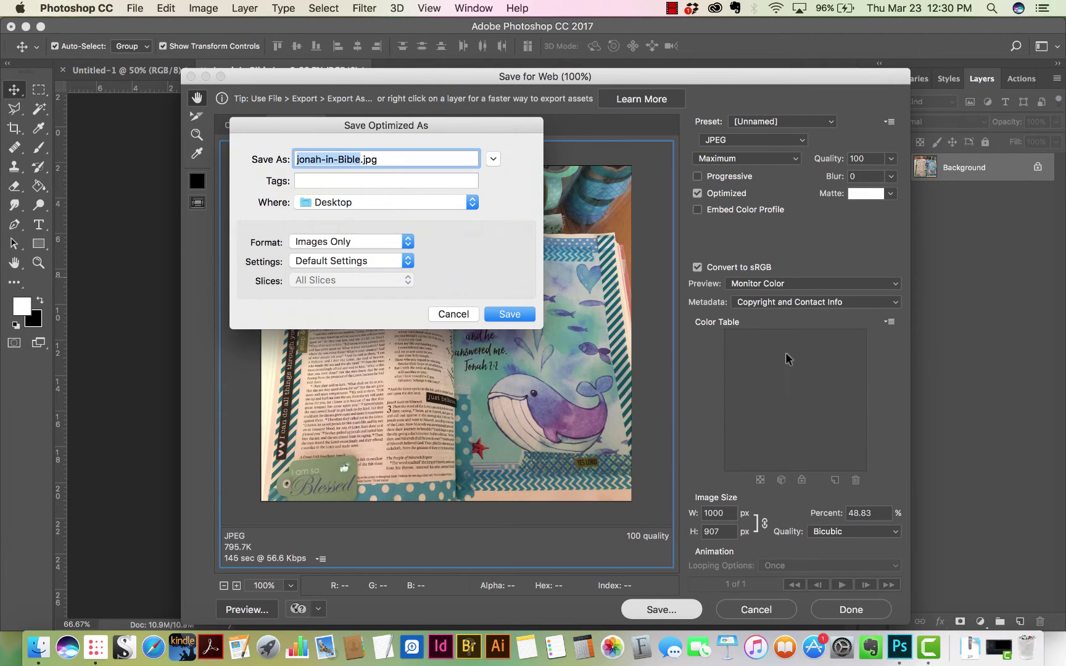
{"action": "left_click", "coordinate": [510, 314]}
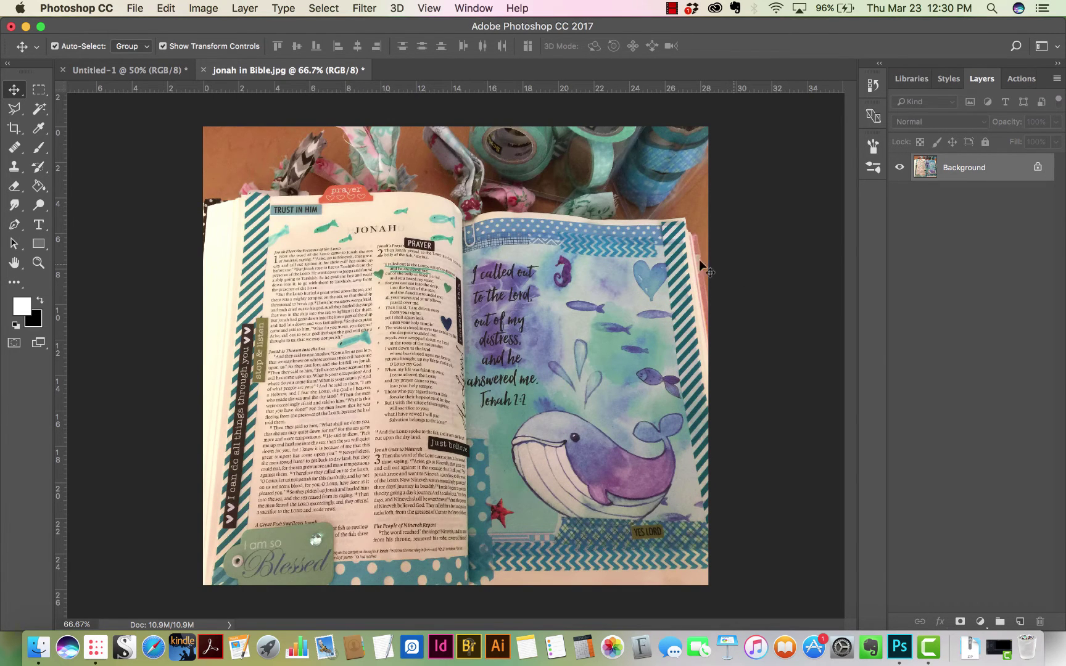
Place the Lingo streaks graphic (item 31) onto the Untitled-1 whale journal page
{"action": "left_click", "coordinate": [95, 646]}
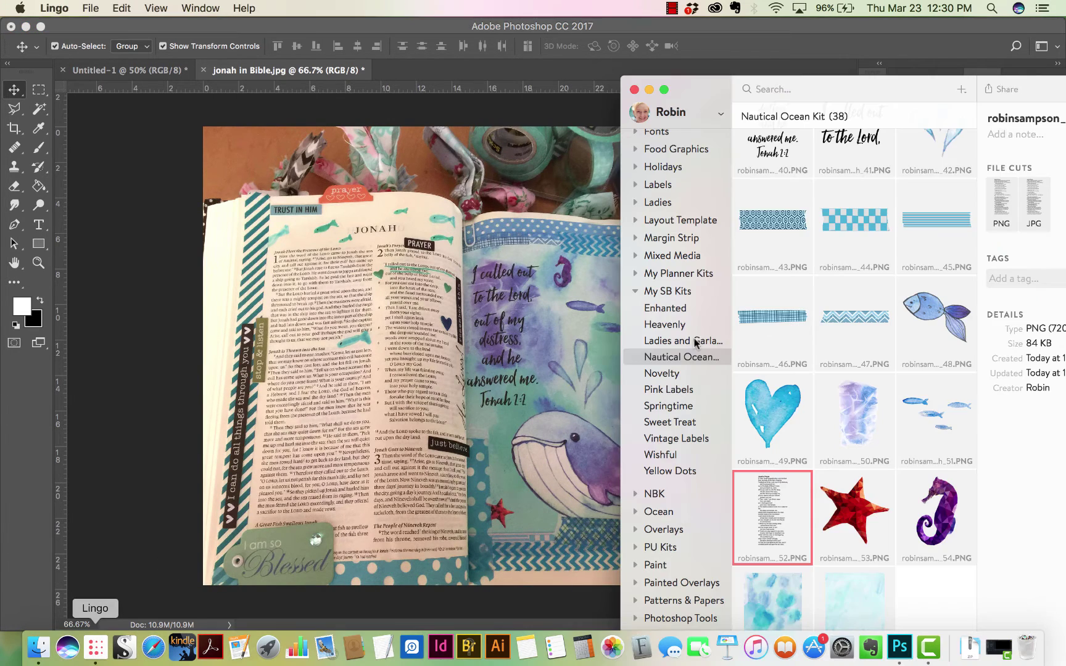
{"action": "scroll", "coordinate": [824, 347], "scroll_direction": "up", "scroll_amount": 10}
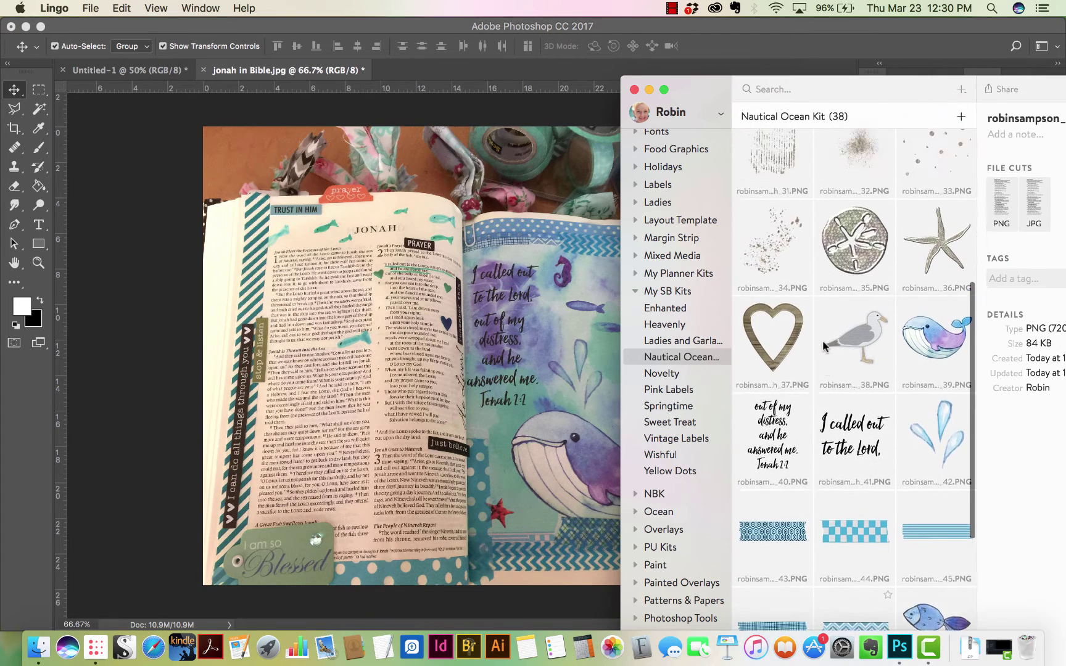
{"action": "scroll", "coordinate": [822, 350], "scroll_direction": "up", "scroll_amount": 3}
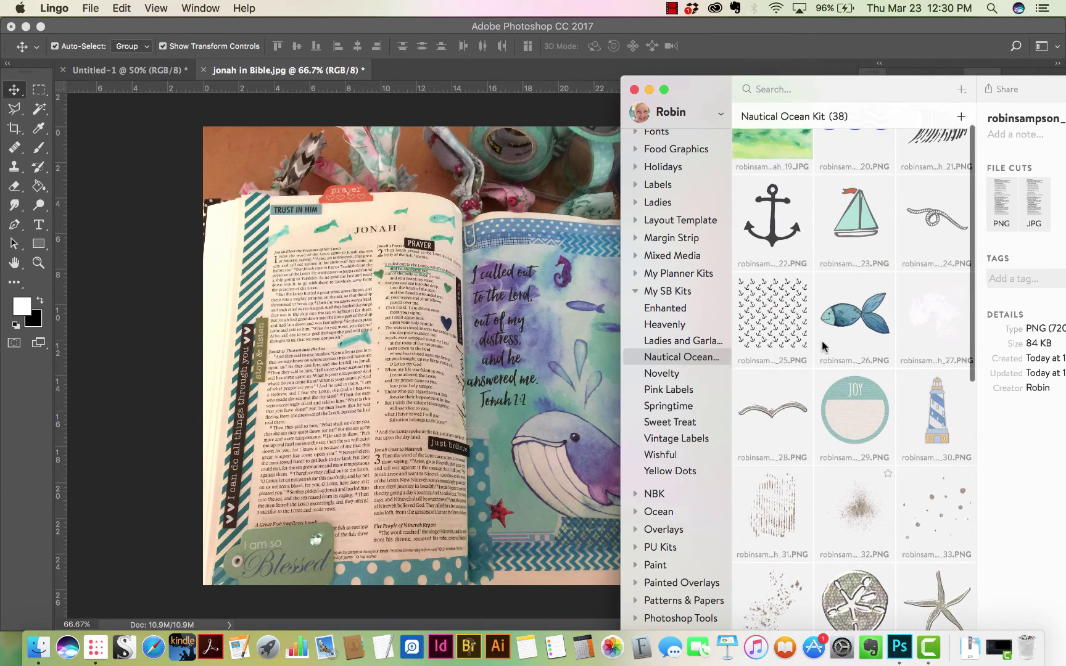
{"action": "left_click", "coordinate": [473, 299]}
{"action": "left_click", "coordinate": [108, 70]}
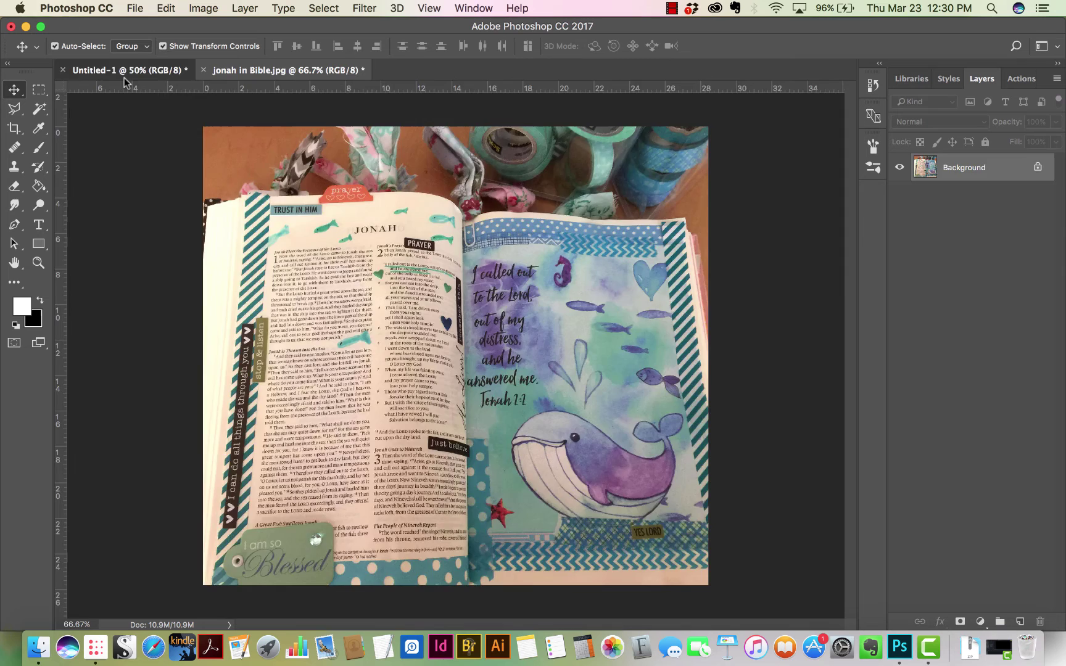
{"action": "left_click", "coordinate": [96, 646]}
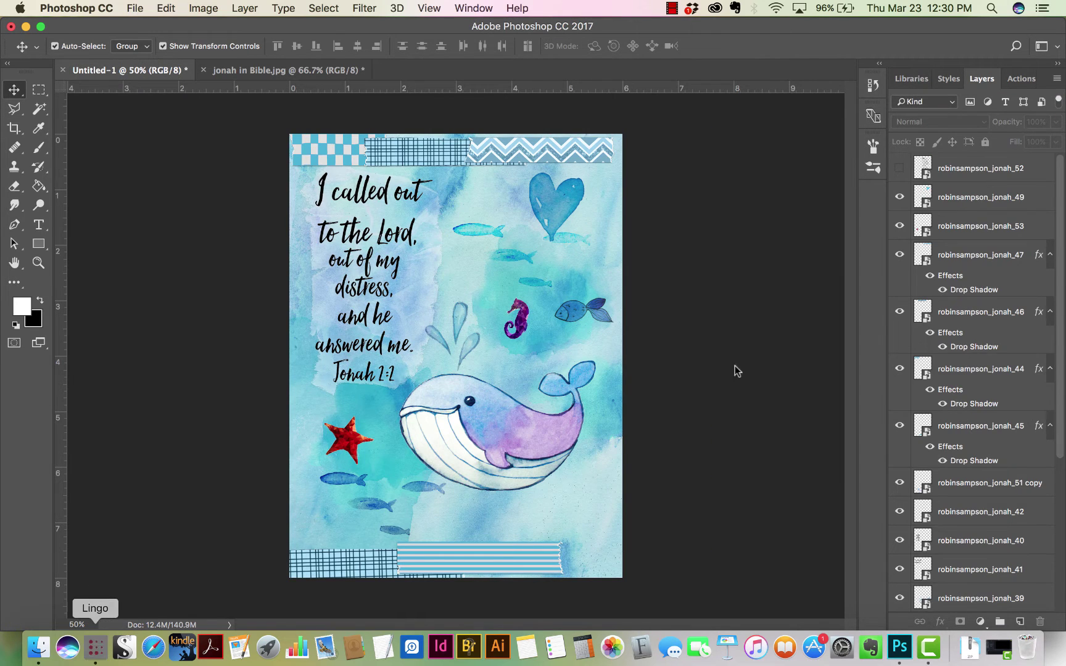
{"action": "scroll", "coordinate": [832, 335], "scroll_direction": "down", "scroll_amount": 5}
{"action": "left_click_drag", "start_coordinate": [777, 330], "coordinate": [515, 258]}
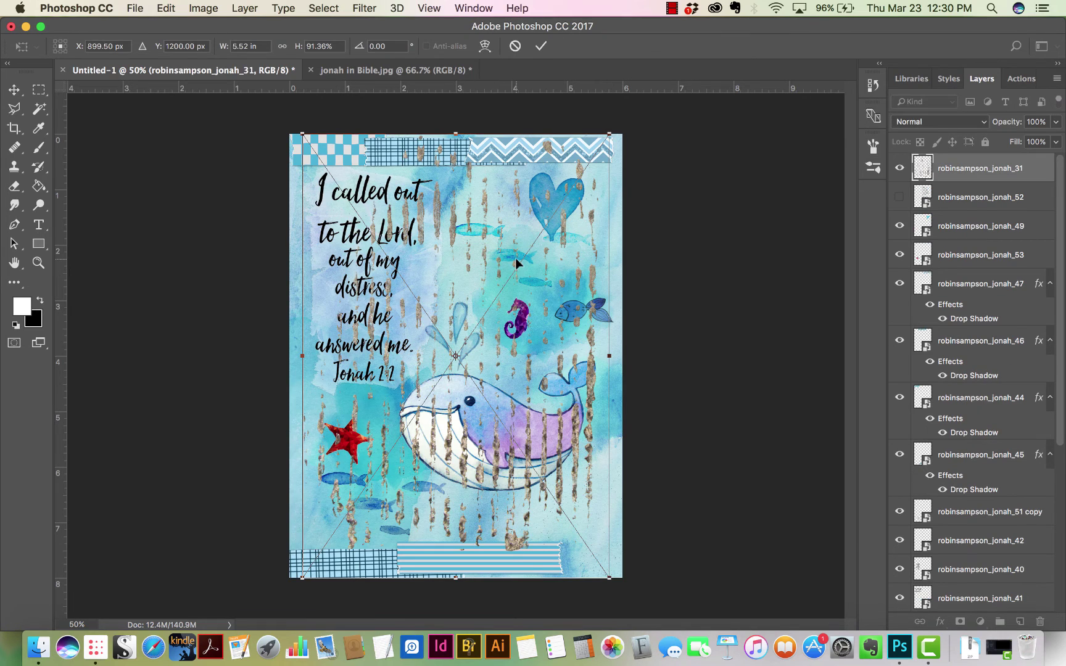
{"action": "key", "text": "Return"}
Set the streaks layer to Multiply at 43% opacity and stack it just above the background
{"action": "left_click", "coordinate": [959, 122]}
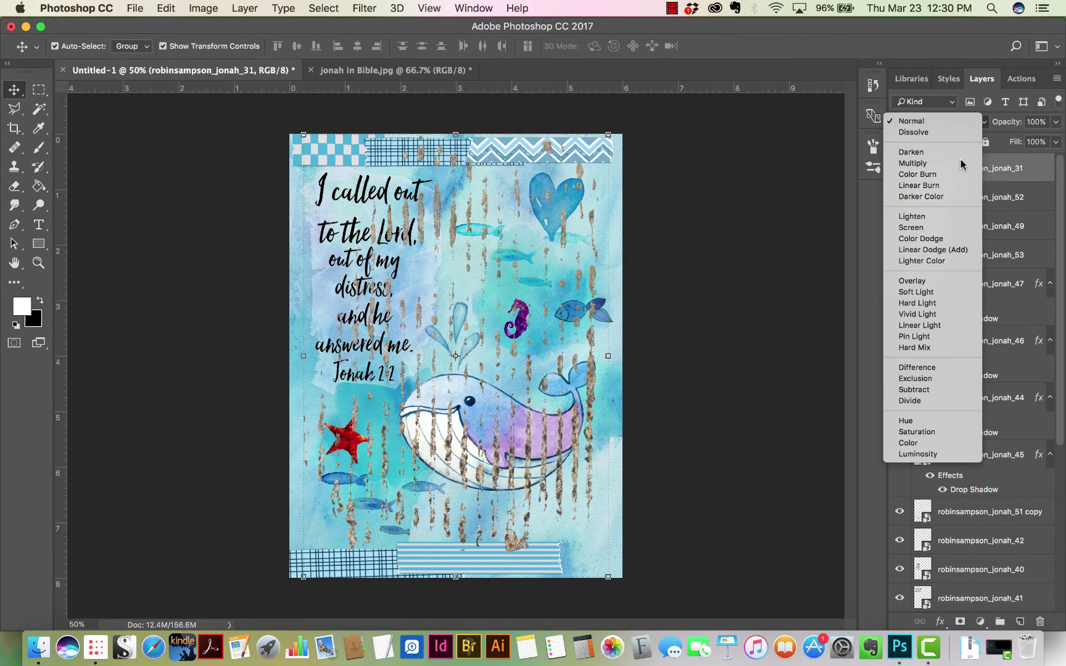
{"action": "left_click", "coordinate": [959, 122]}
{"action": "left_click", "coordinate": [959, 121]}
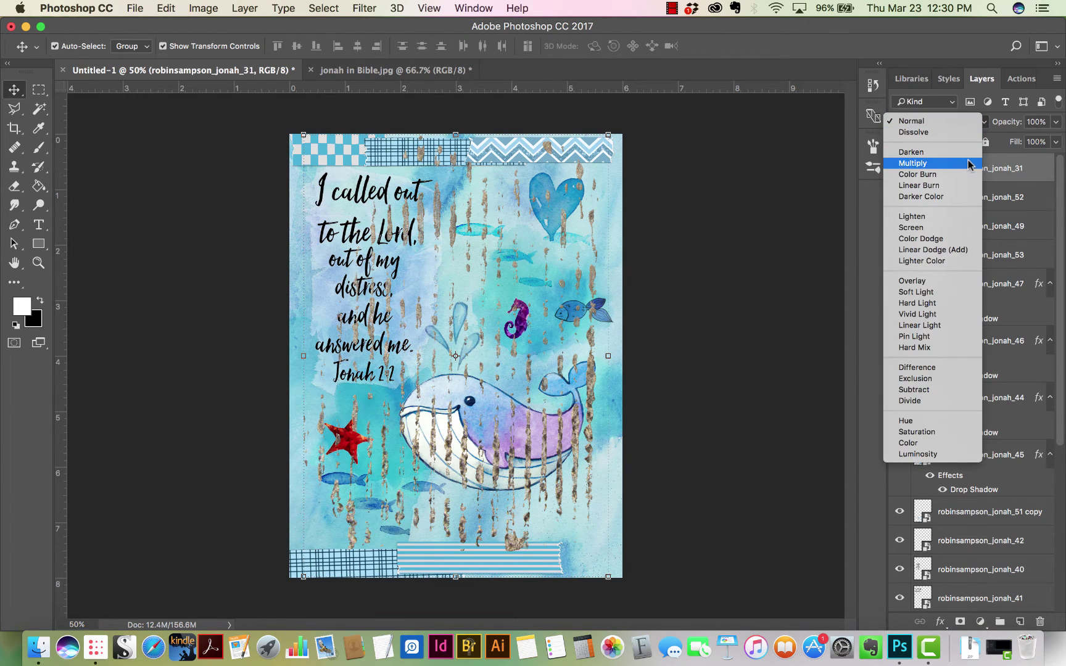
{"action": "left_click", "coordinate": [968, 164]}
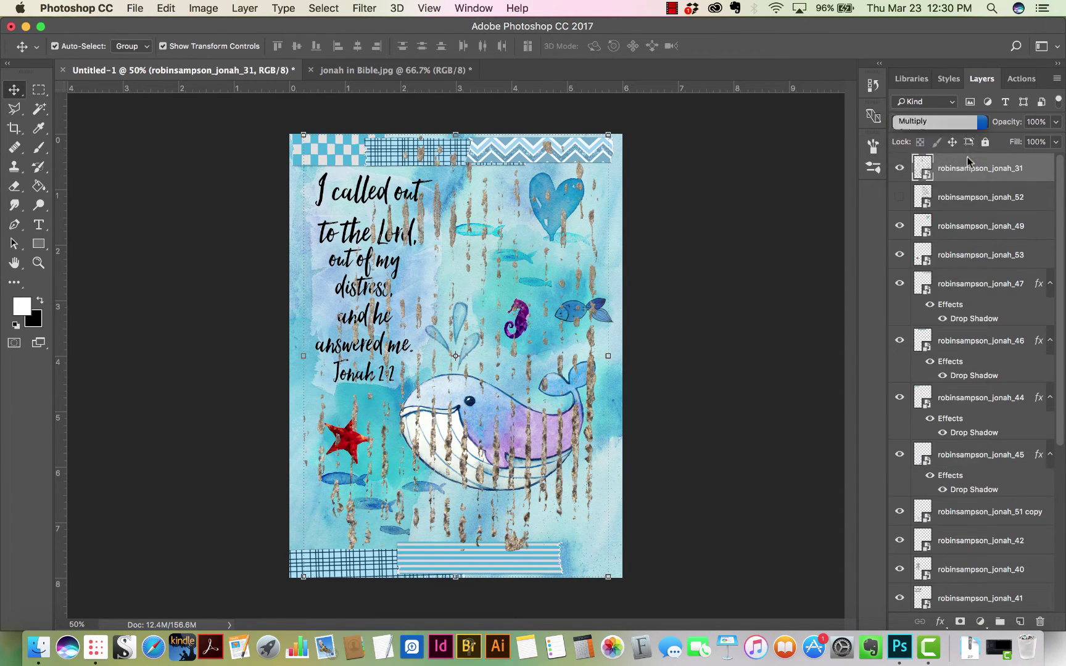
{"action": "left_click", "coordinate": [1056, 122]}
{"action": "left_click", "coordinate": [1016, 140]}
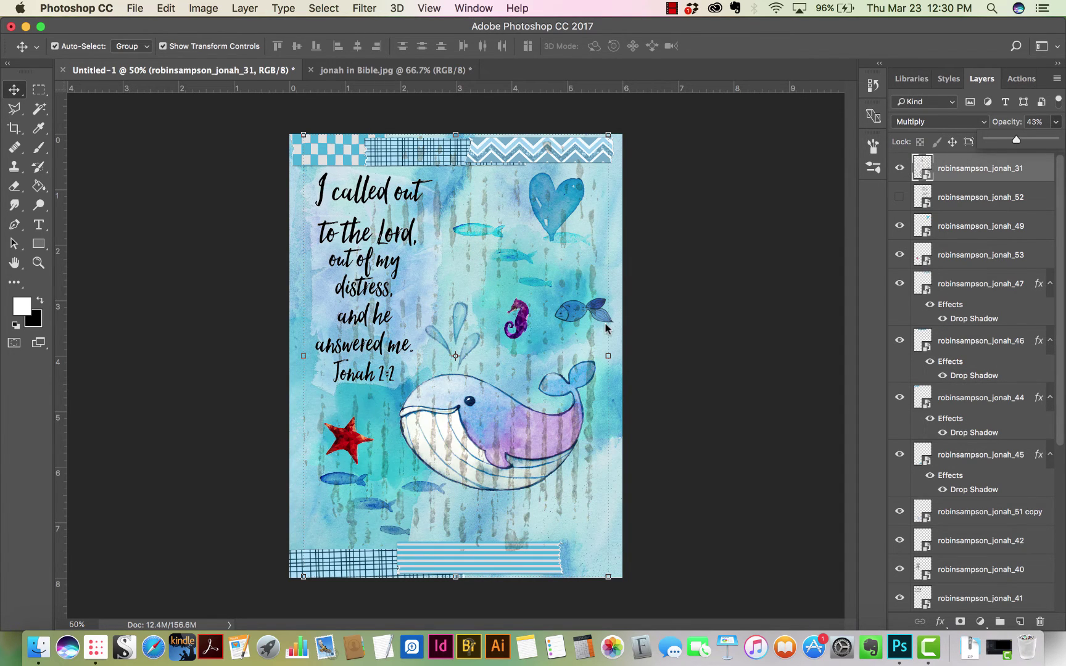
{"action": "left_click_drag", "start_coordinate": [593, 390], "coordinate": [560, 402]}
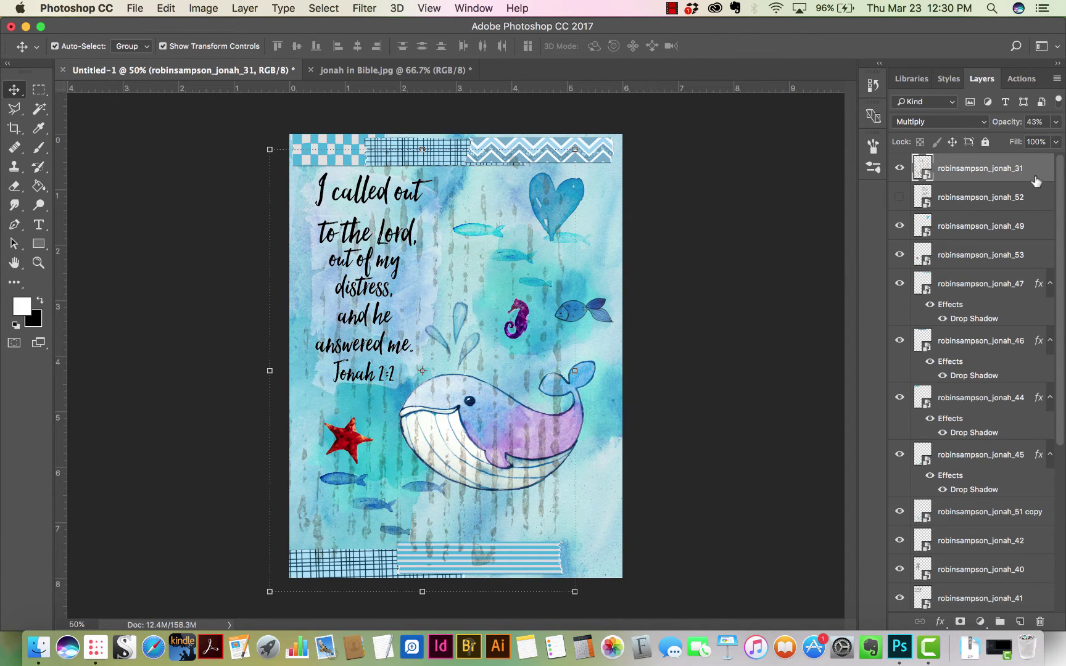
{"action": "key", "text": "super+shift+bracketleft"}
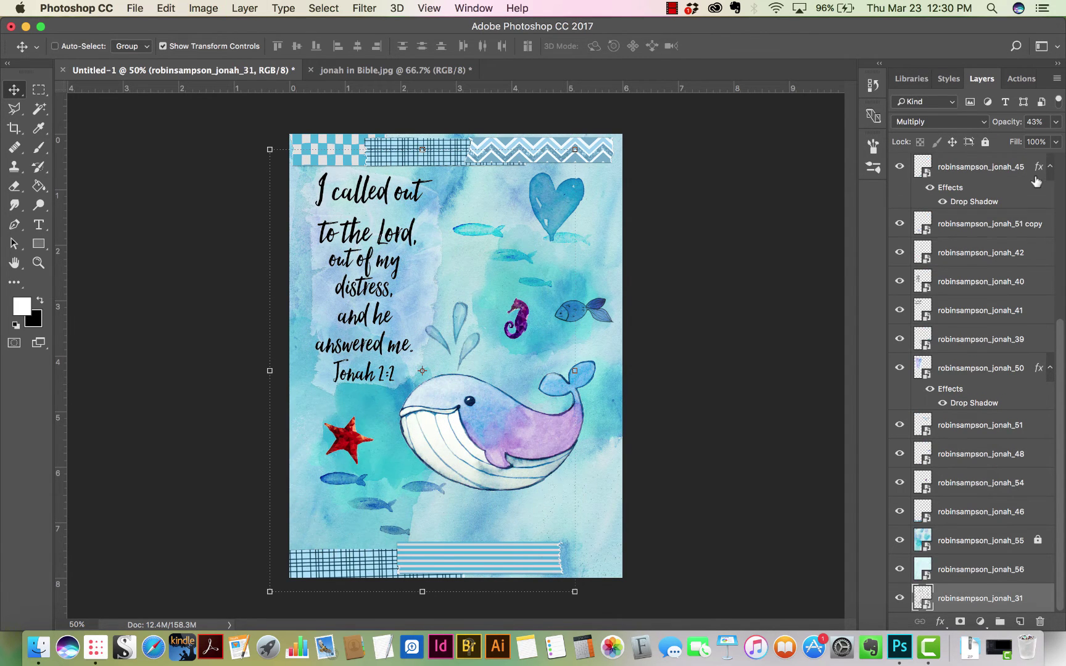
{"action": "key", "text": "super+bracketright"}
{"action": "key", "text": "super+bracketright"}
{"action": "left_click", "coordinate": [193, 346], "text": "super"}
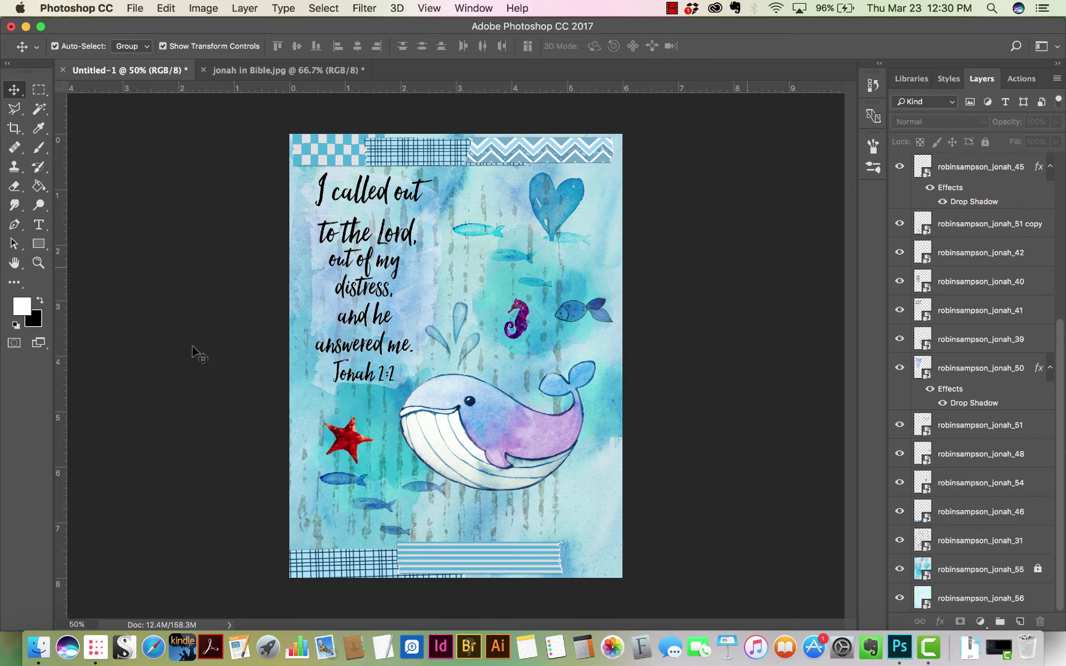
Place the brown dots graphic (item 33) up near the small fish and set it to Color Burn
{"action": "left_click", "coordinate": [96, 647]}
{"action": "left_click", "coordinate": [955, 315]}
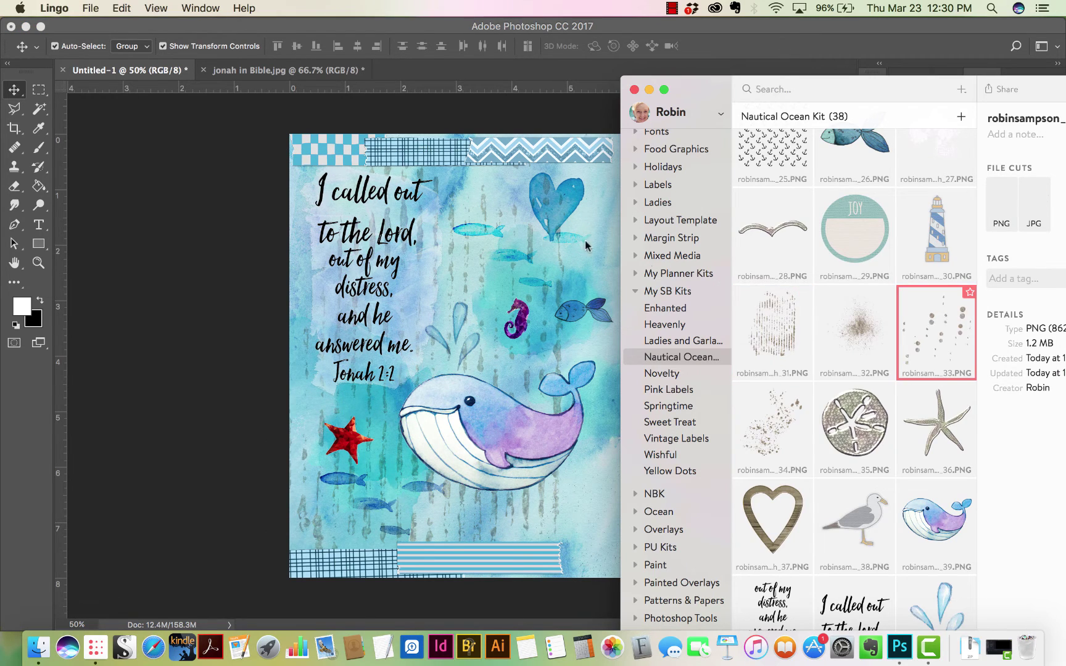
{"action": "left_click_drag", "start_coordinate": [555, 215], "coordinate": [555, 215]}
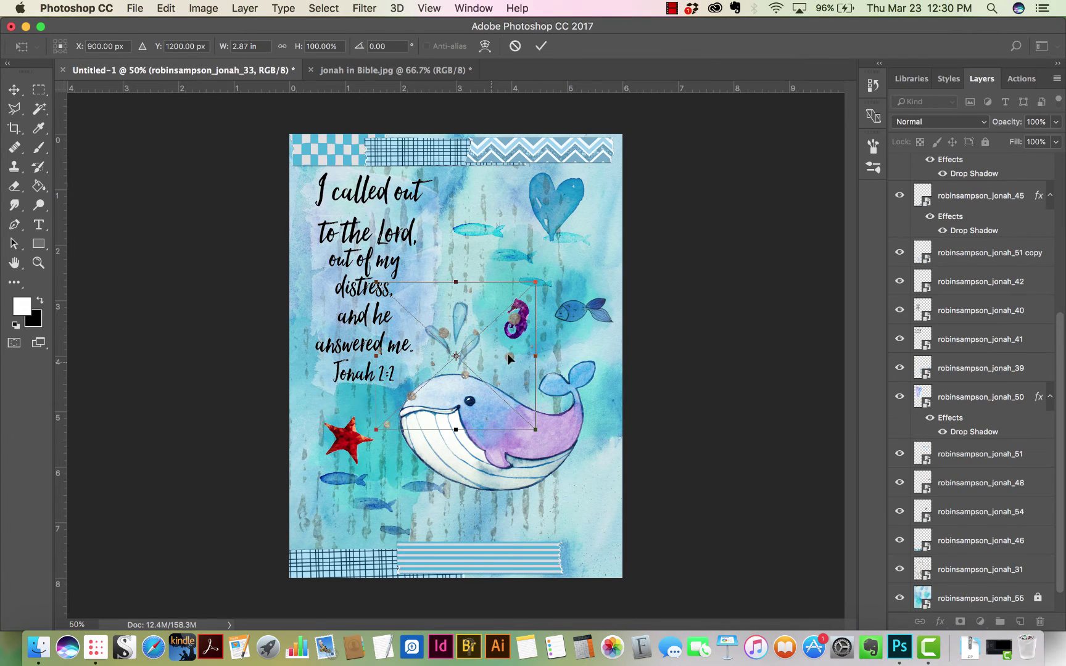
{"action": "left_click_drag", "start_coordinate": [506, 352], "coordinate": [502, 236]}
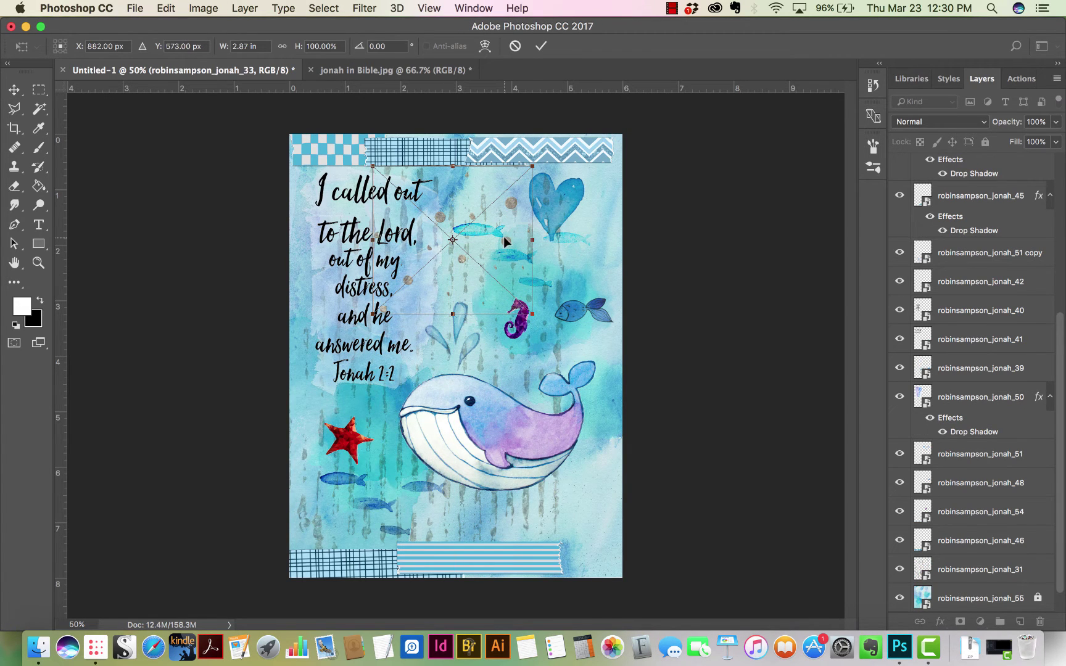
{"action": "key", "text": "Return"}
{"action": "left_click", "coordinate": [976, 121]}
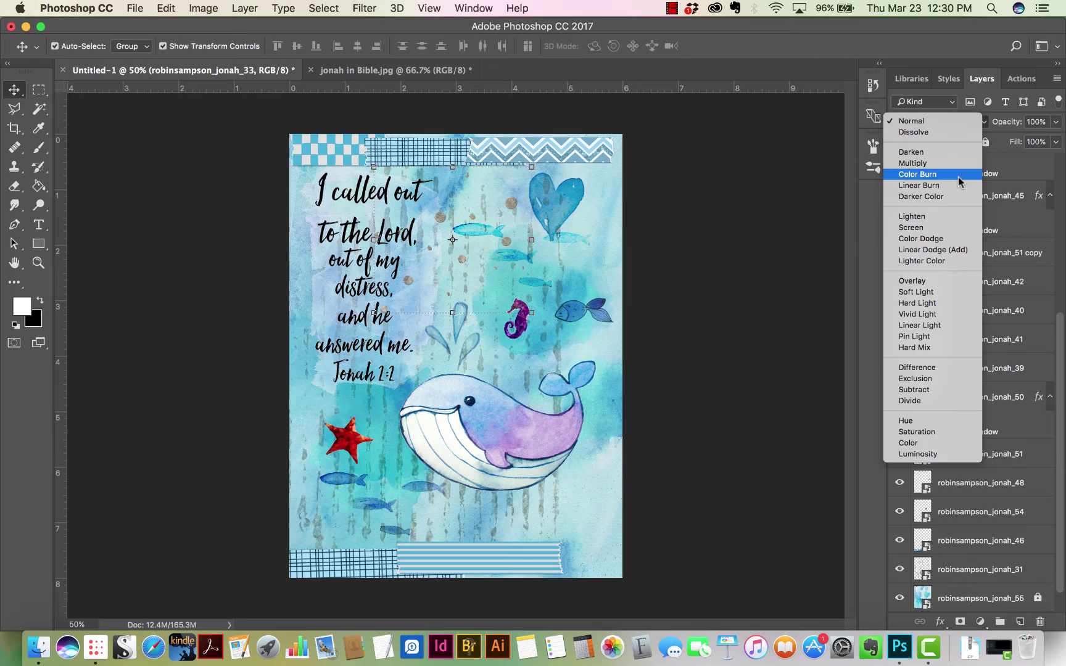
{"action": "left_click", "coordinate": [957, 176]}
{"action": "left_click", "coordinate": [738, 230]}
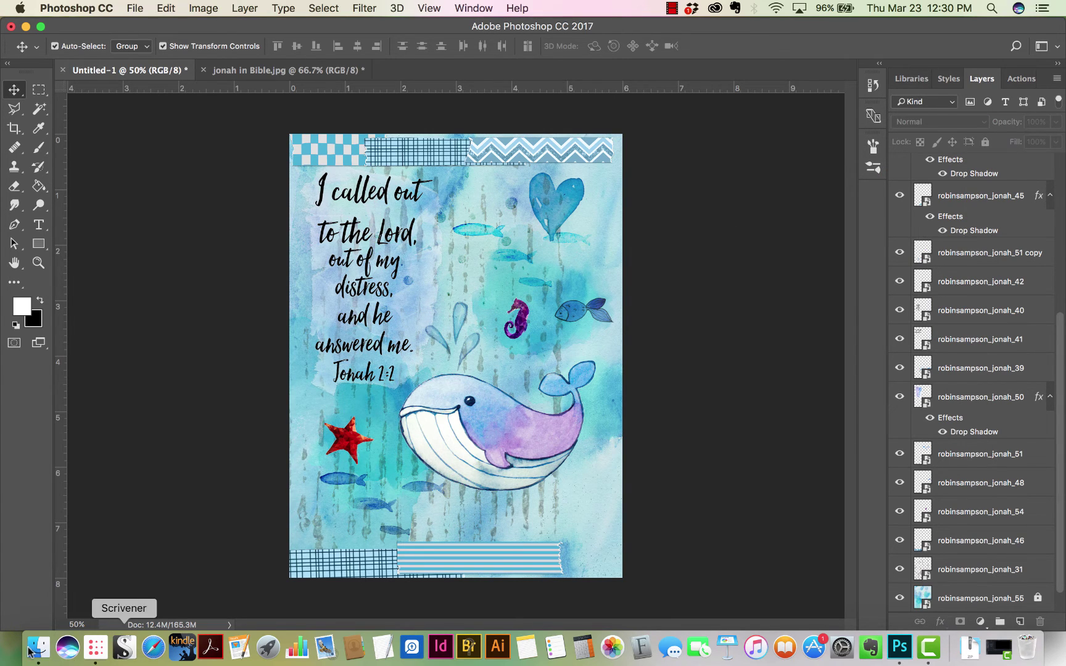
Place the anchor graphic (item 22), shrink it, and position it at lower right below the whale's tail
{"action": "left_click", "coordinate": [95, 647]}
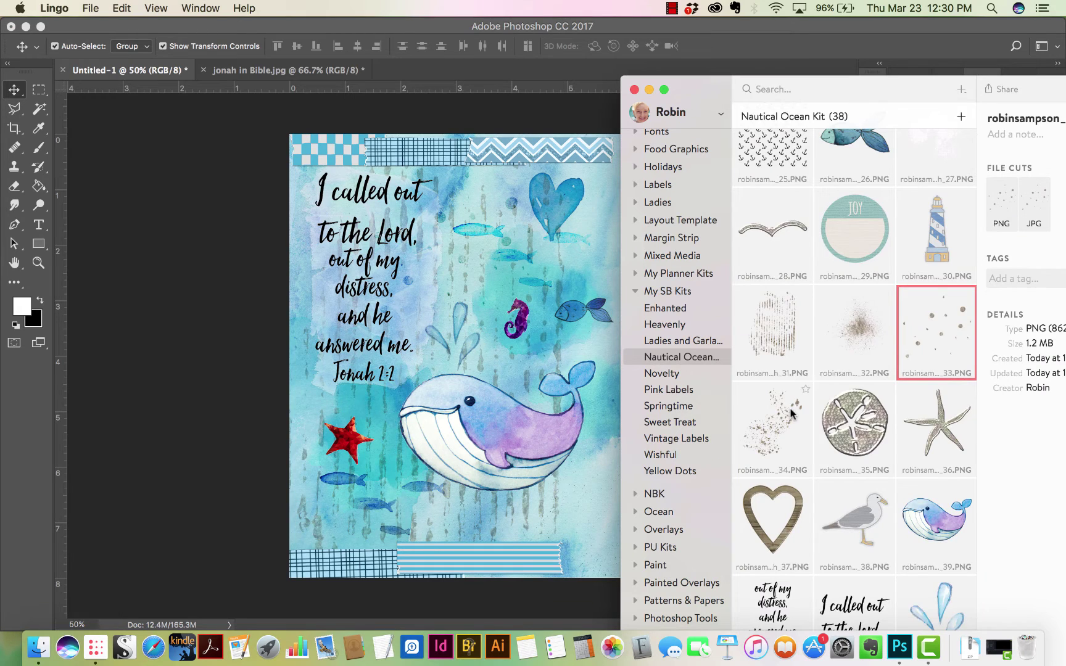
{"action": "scroll", "coordinate": [838, 400], "scroll_direction": "down", "scroll_amount": 2}
{"action": "scroll", "coordinate": [839, 400], "scroll_direction": "down", "scroll_amount": 6}
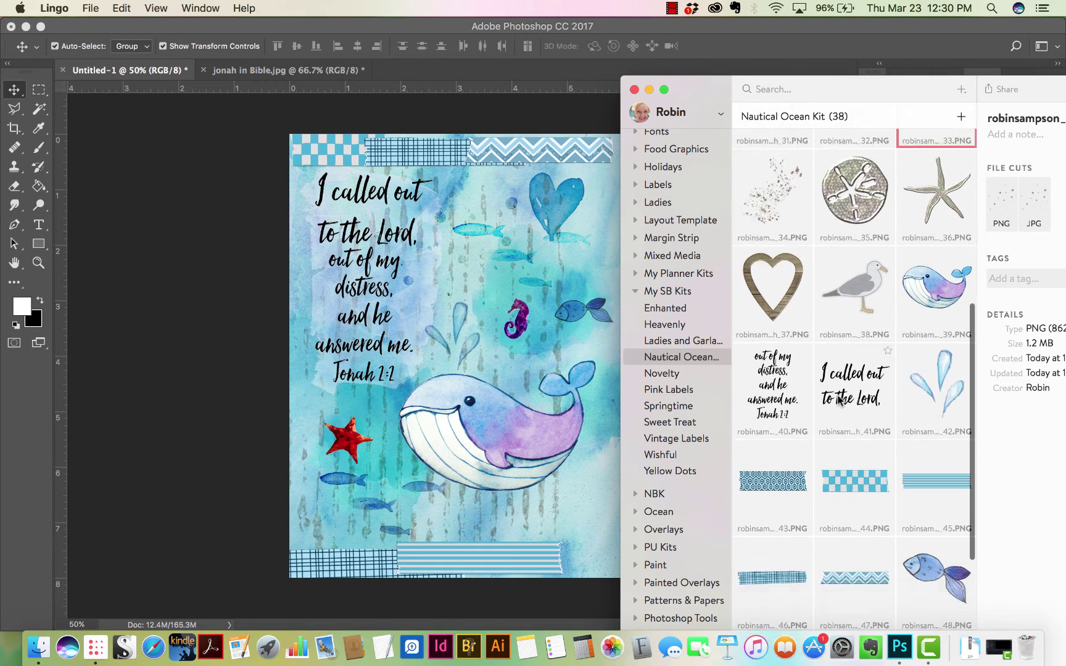
{"action": "scroll", "coordinate": [839, 399], "scroll_direction": "up", "scroll_amount": 6}
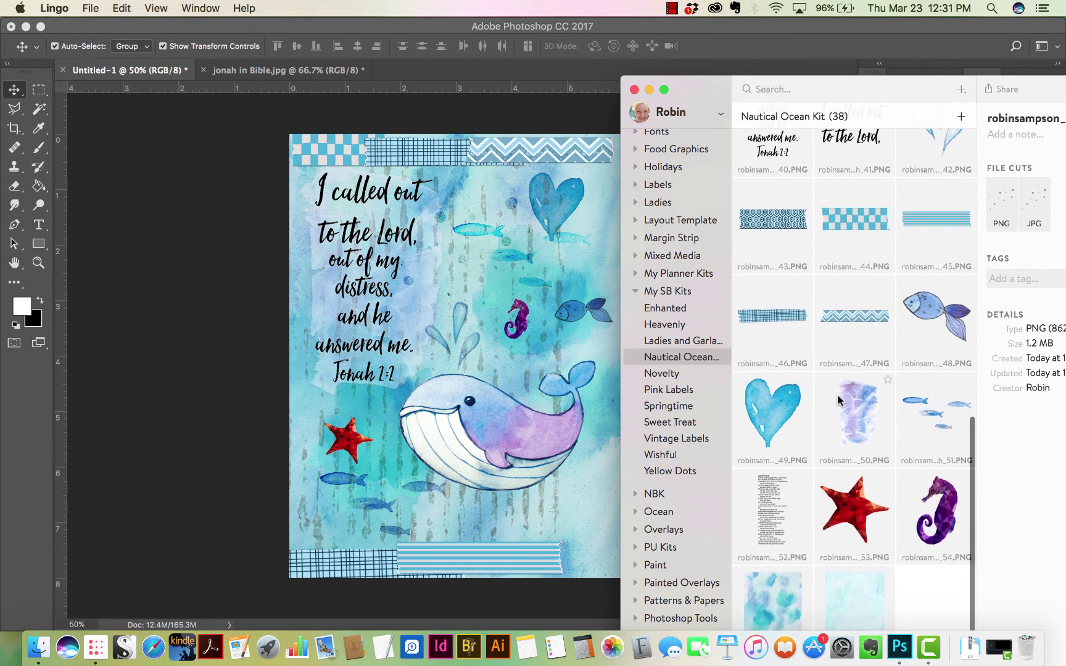
{"action": "scroll", "coordinate": [839, 398], "scroll_direction": "up", "scroll_amount": 4}
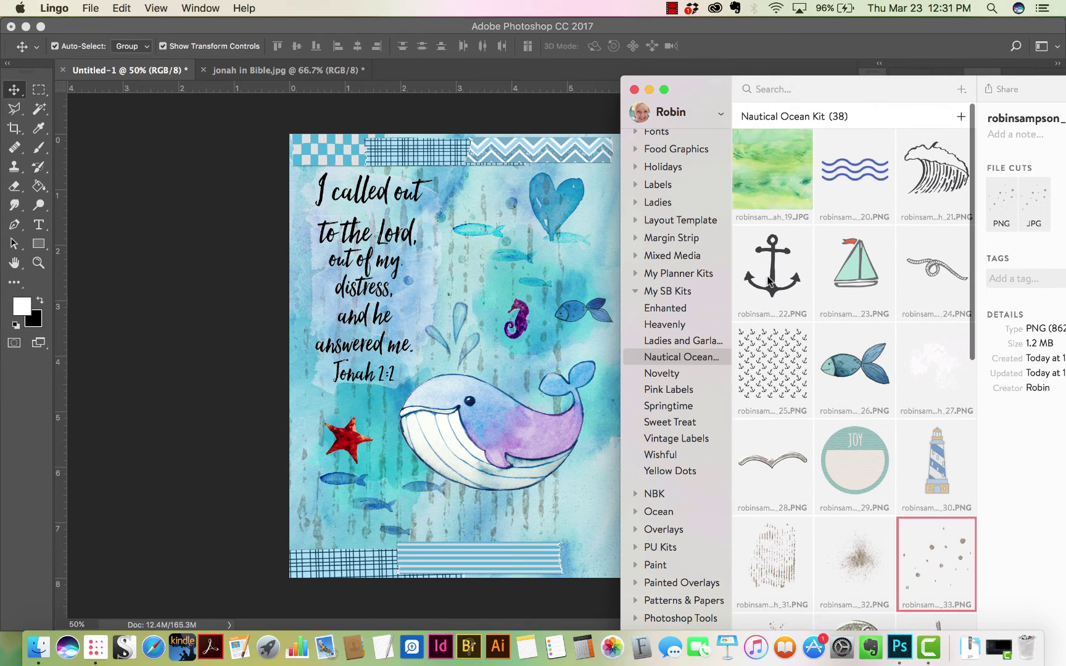
{"action": "left_click_drag", "start_coordinate": [765, 269], "coordinate": [531, 428]}
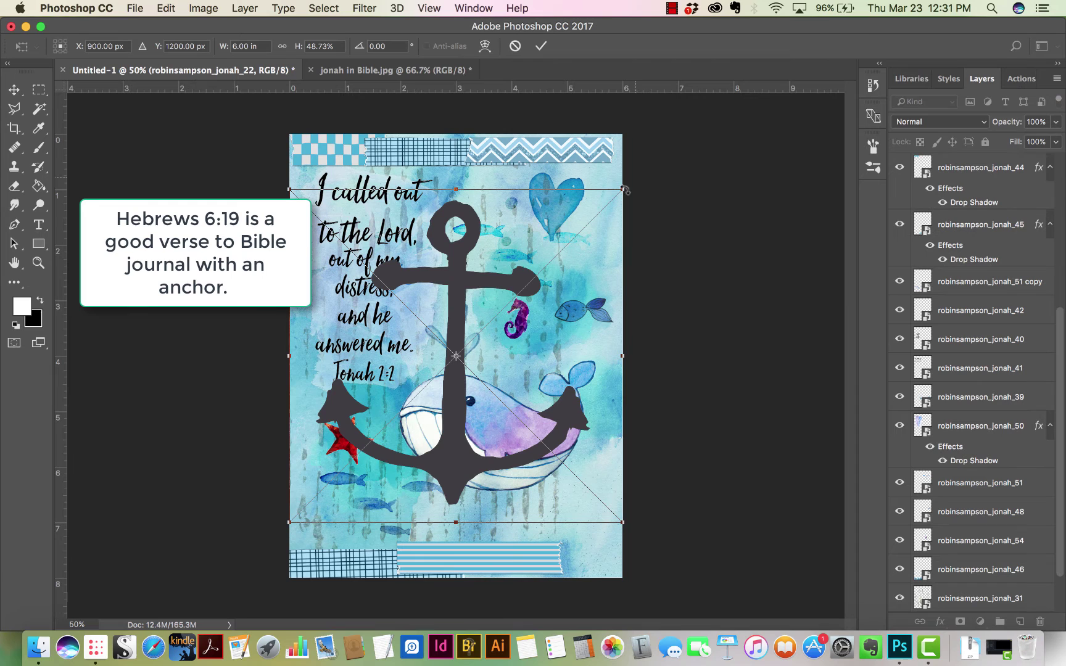
{"action": "left_click_drag", "start_coordinate": [614, 191], "coordinate": [315, 404]}
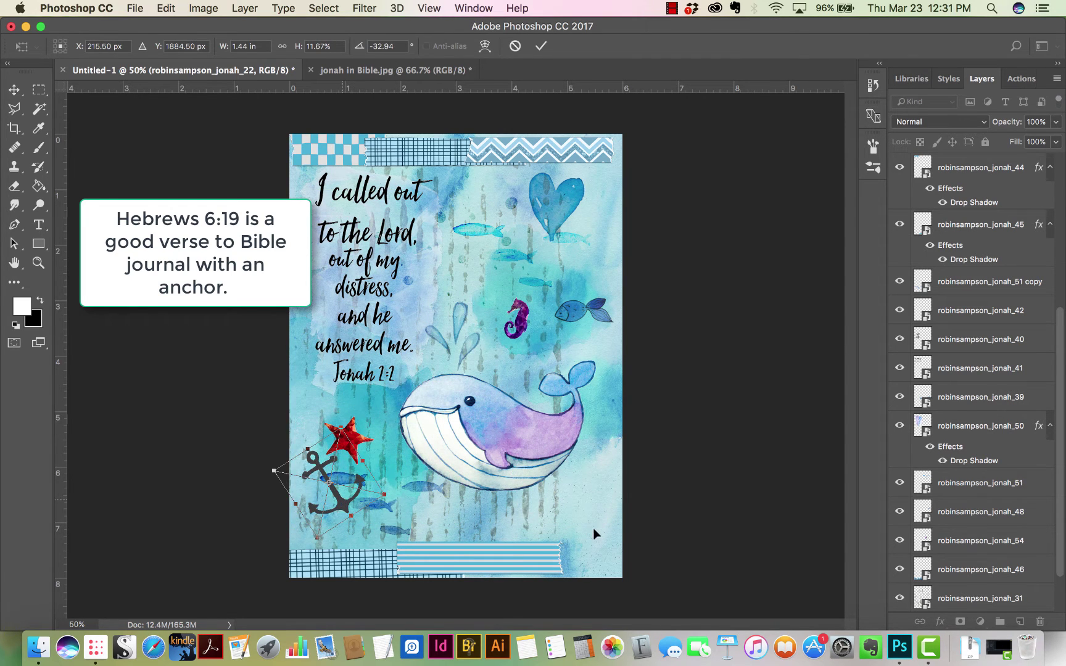
{"action": "left_click_drag", "start_coordinate": [344, 501], "coordinate": [597, 523]}
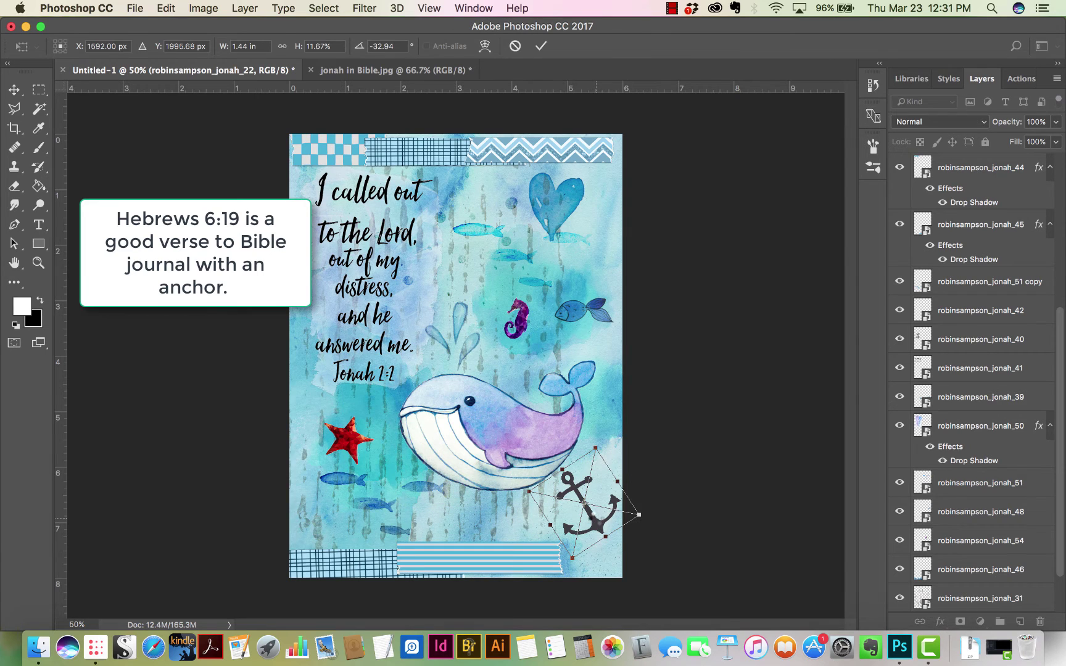
{"action": "key", "text": "Return"}
Place the splatter graphic (item 34) shifted left, layered above the streaks, in Overlay mode
{"action": "left_click", "coordinate": [96, 646]}
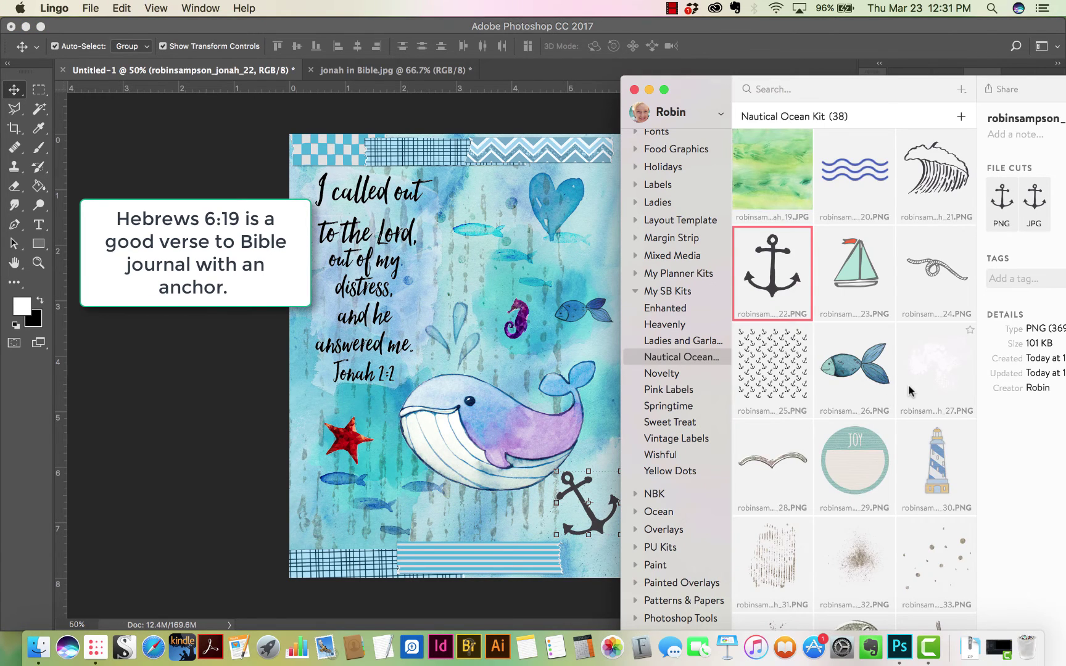
{"action": "scroll", "coordinate": [909, 390], "scroll_direction": "down", "scroll_amount": 10}
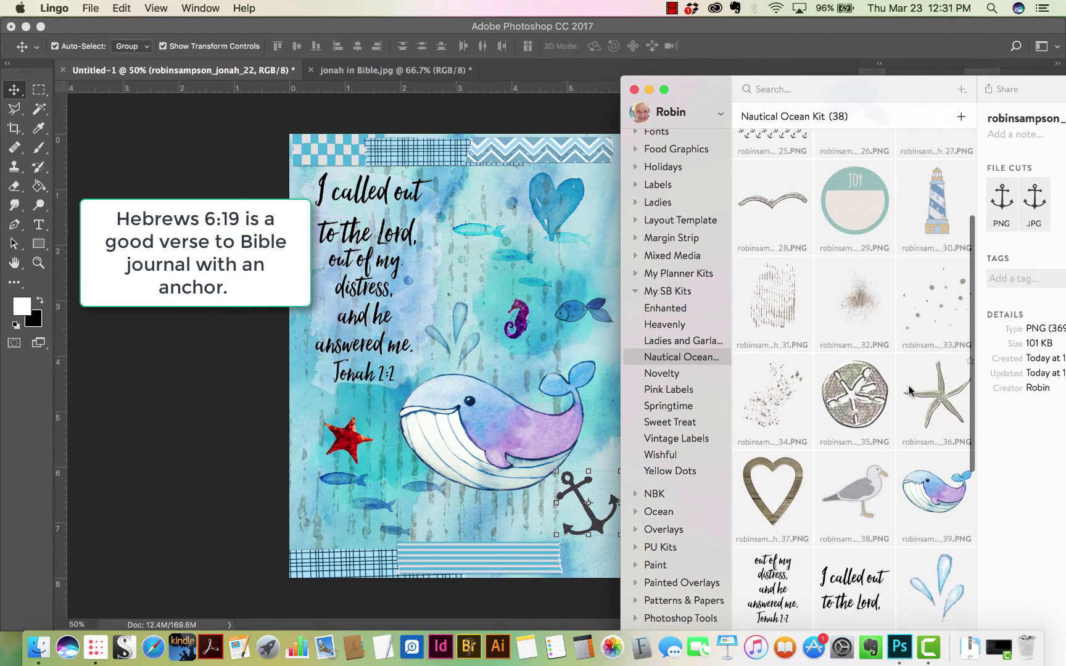
{"action": "left_click_drag", "start_coordinate": [783, 340], "coordinate": [522, 316]}
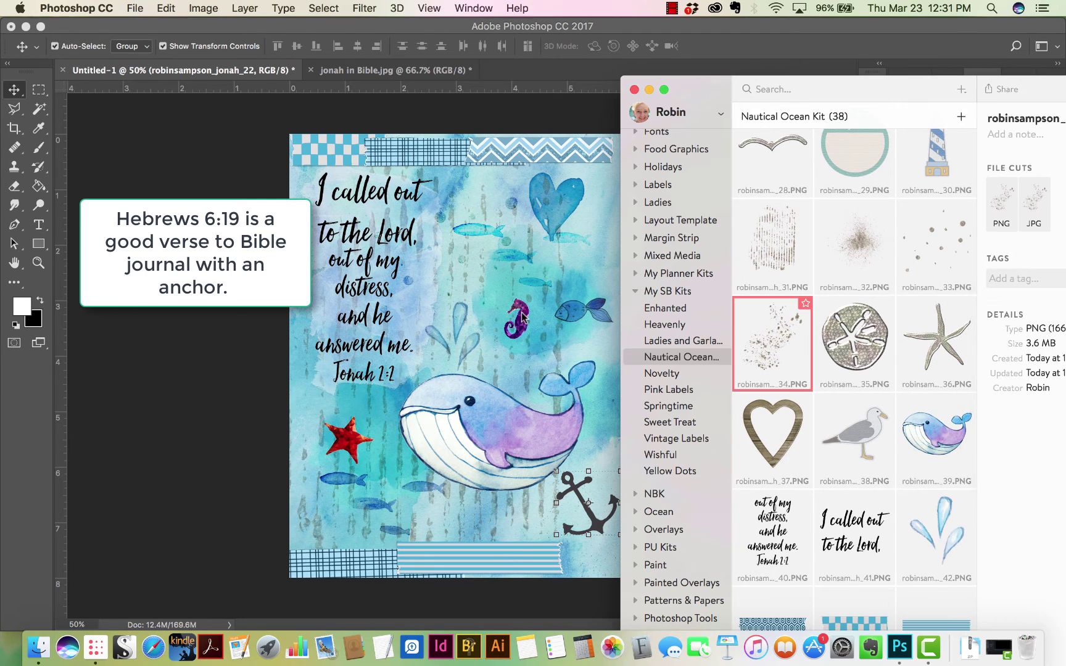
{"action": "left_click_drag", "start_coordinate": [563, 261], "coordinate": [526, 269]}
{"action": "key", "text": "Return"}
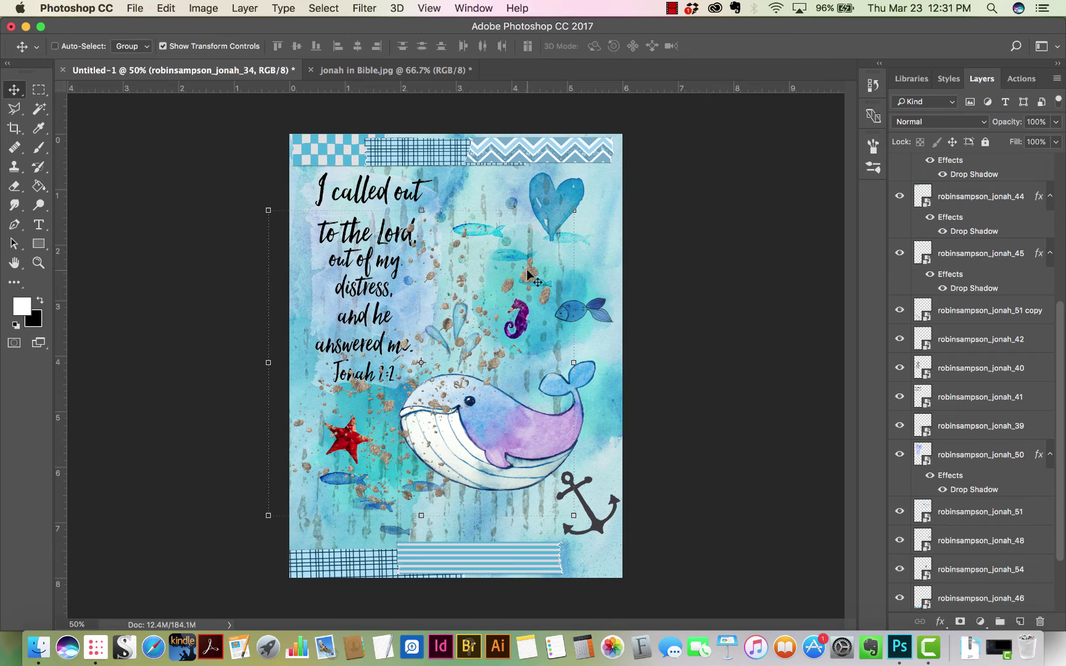
{"action": "key", "text": "super+bracketright"}
{"action": "key", "text": "super+bracketright"}
{"action": "key", "text": "super+bracketright"}
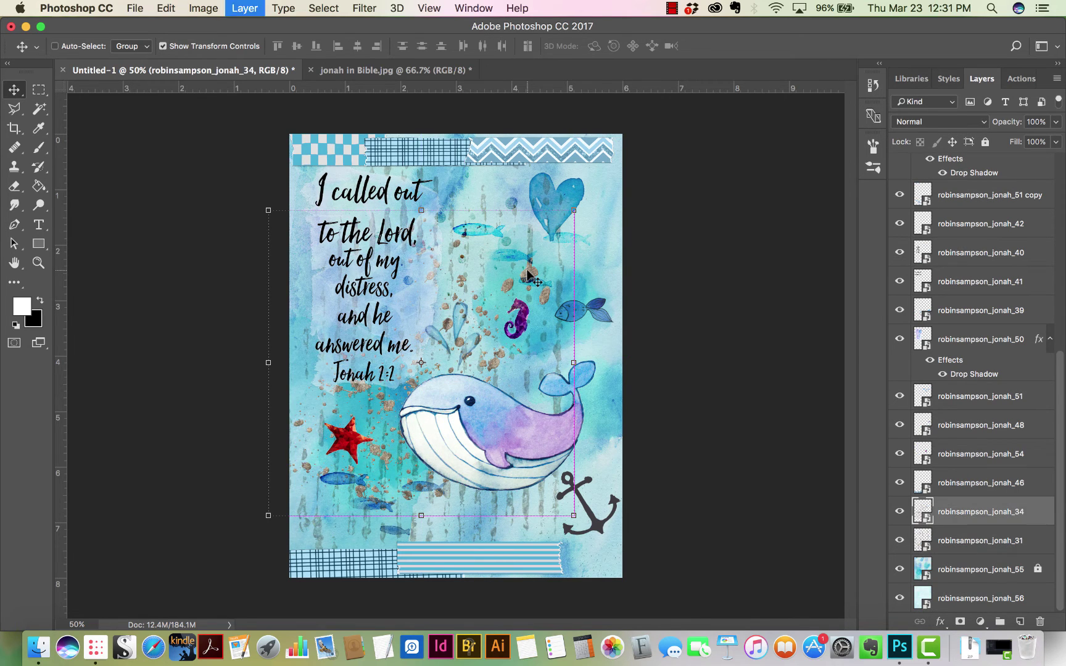
{"action": "left_click", "coordinate": [935, 126]}
{"action": "left_click", "coordinate": [942, 282]}
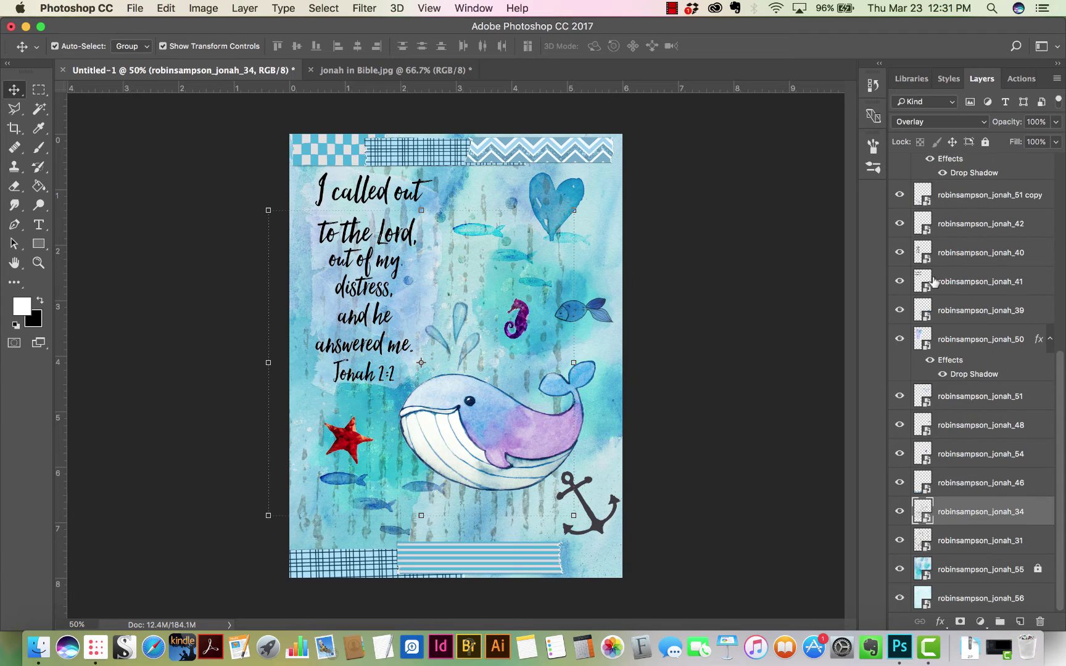
{"action": "left_click", "coordinate": [791, 234]}
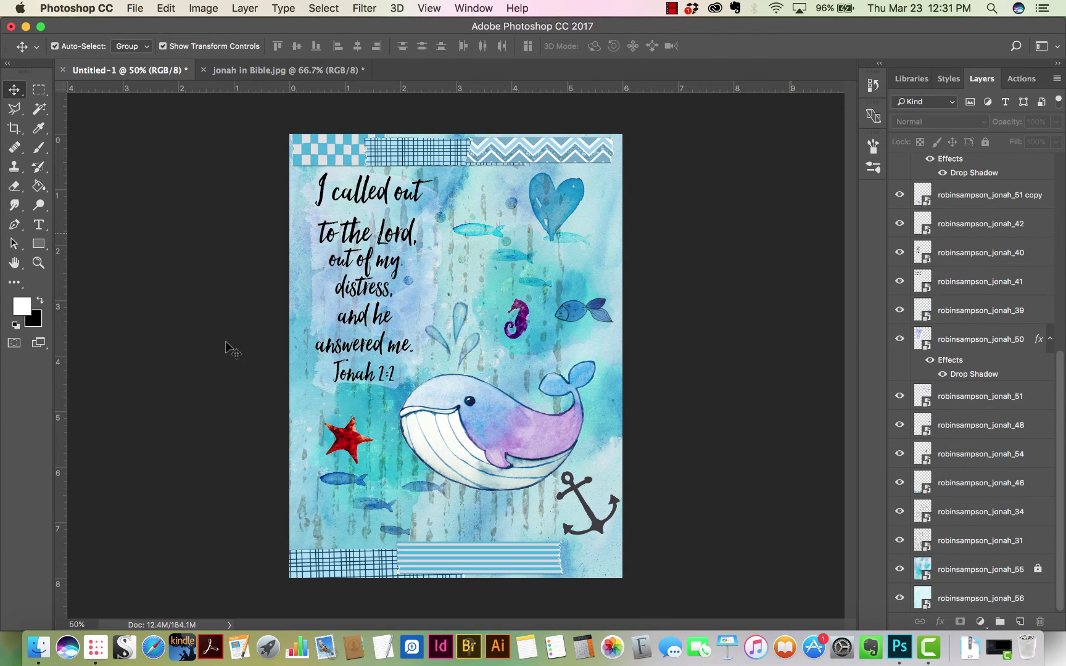